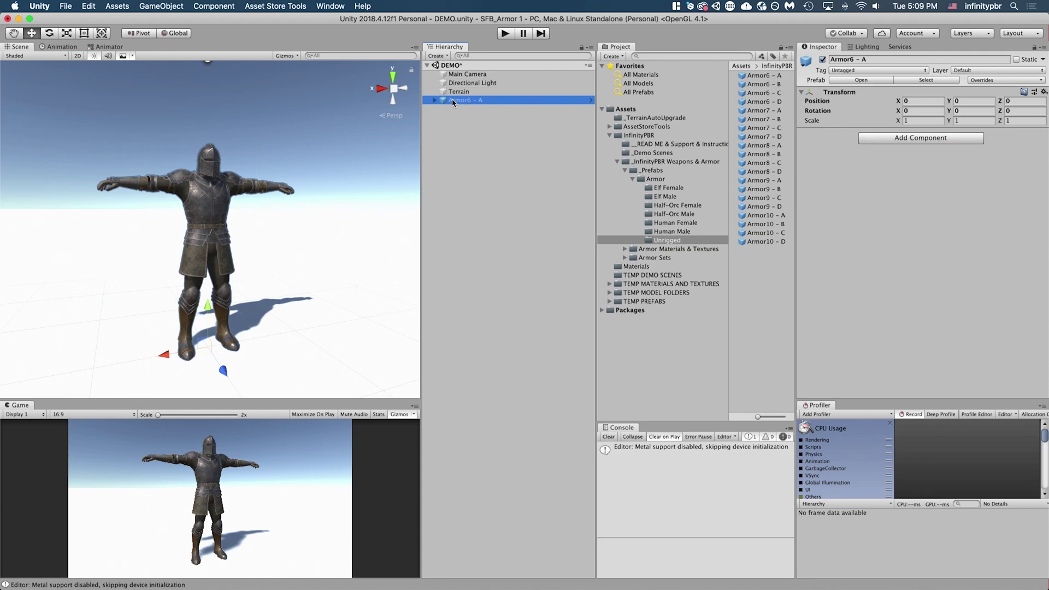
Examine the child parts of Armor6 - A, including ArmpitR and PauldronL, and the available armor prefabs in the Elf Female folder.
click(435, 102)
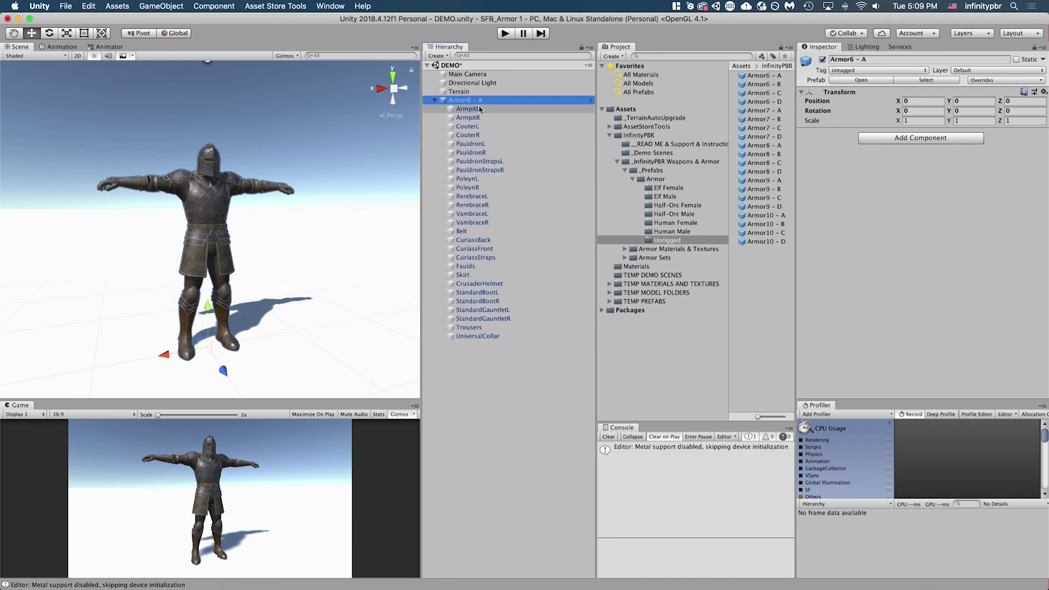
click(753, 241)
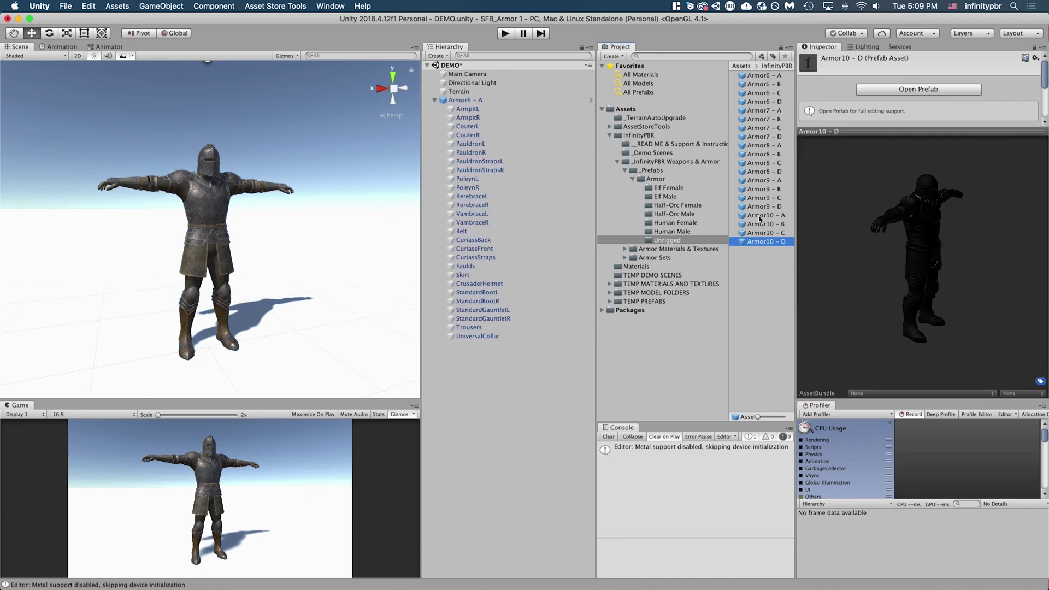
click(459, 100)
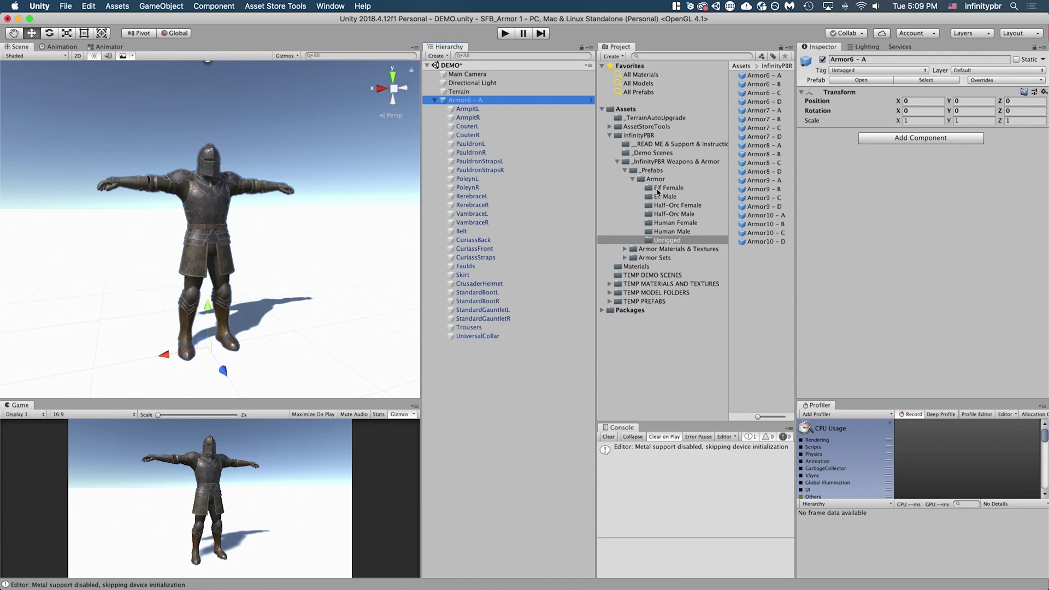
click(671, 187)
click(468, 108)
click(468, 117)
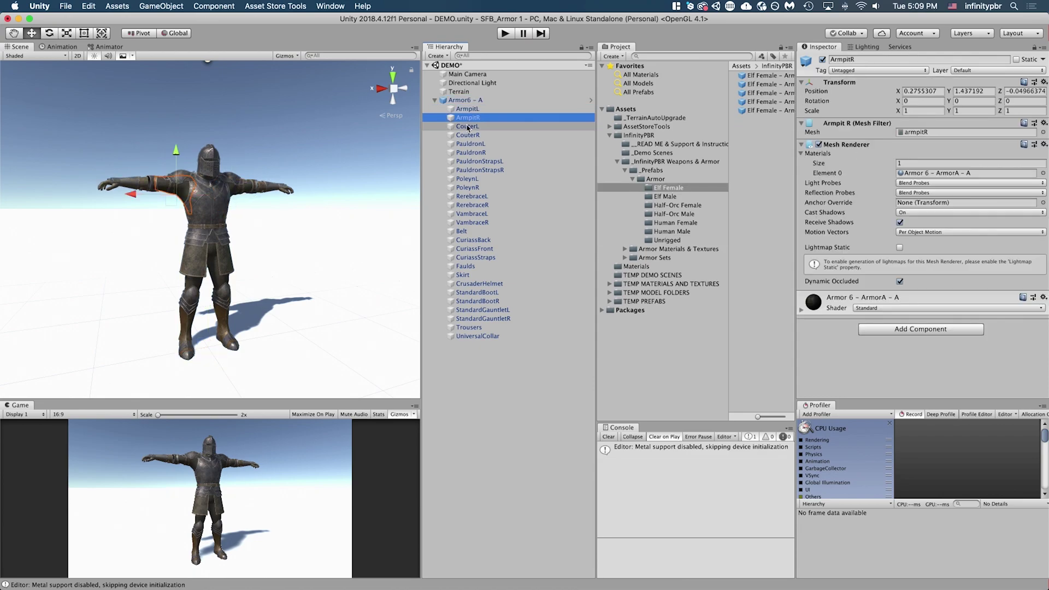
click(469, 144)
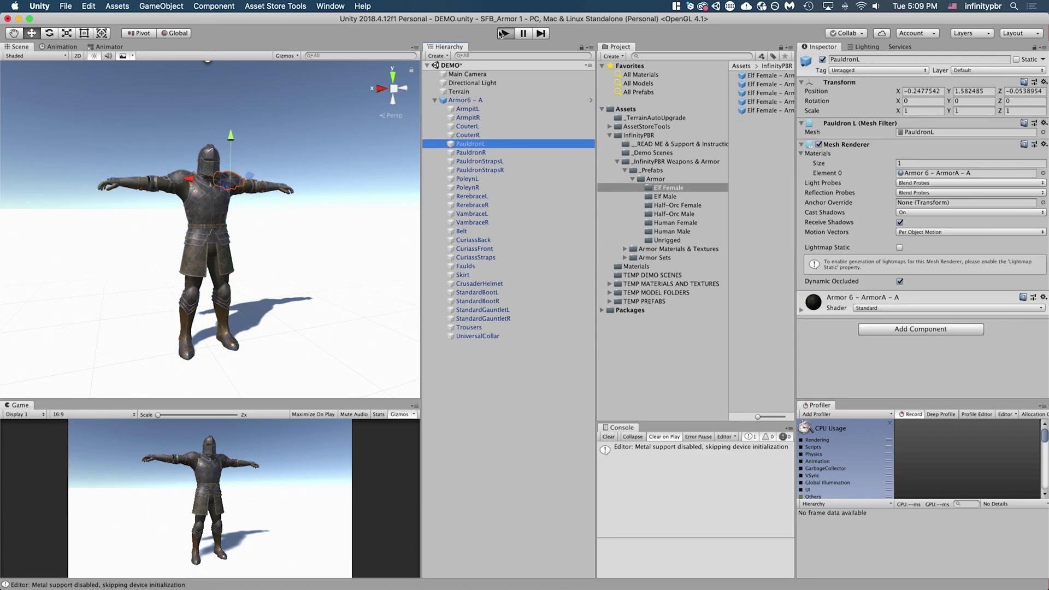
Run the scene, inspect the PoleynL and RerebraceL parts on the armored figure, and stop the run.
click(504, 33)
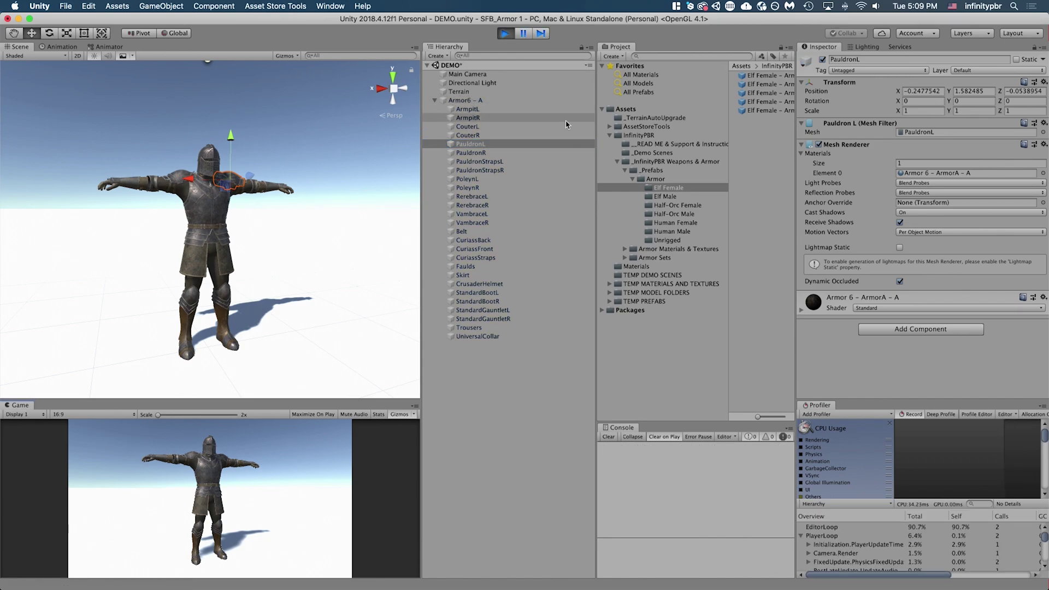
click(468, 179)
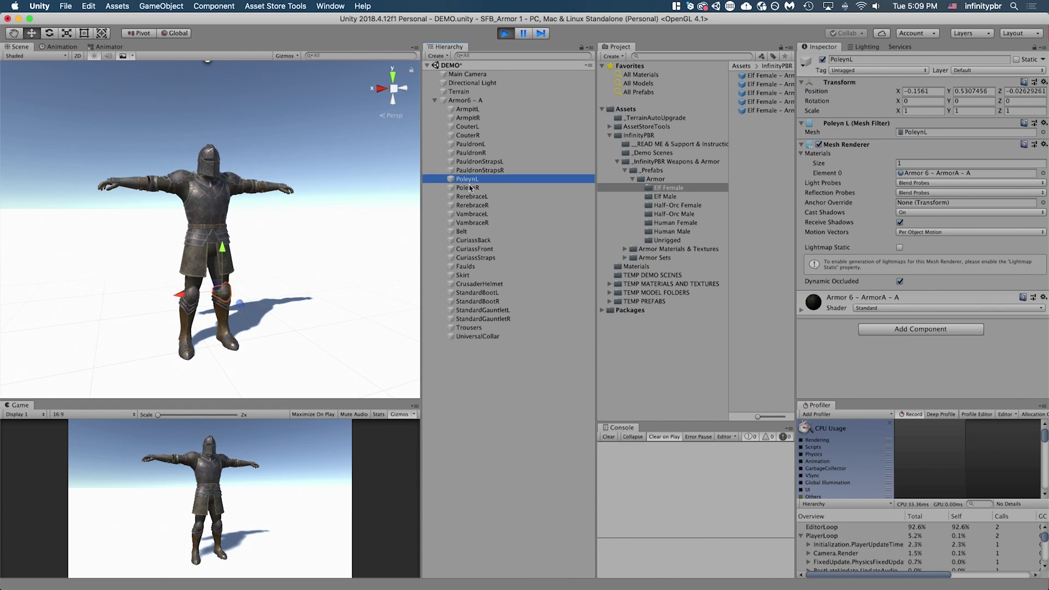
click(470, 196)
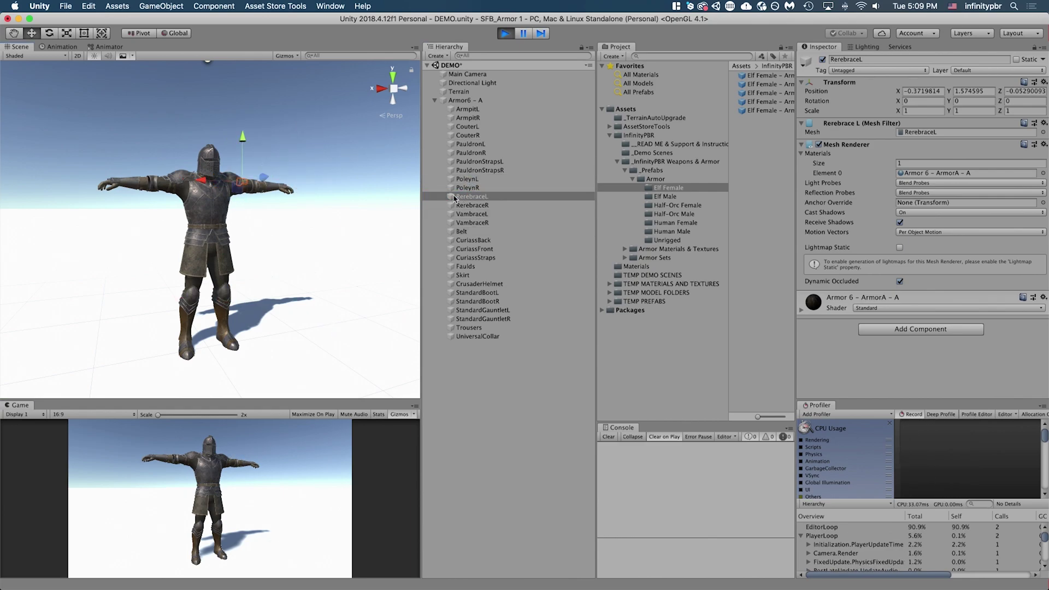
alt+drag(224, 191, 300, 255)
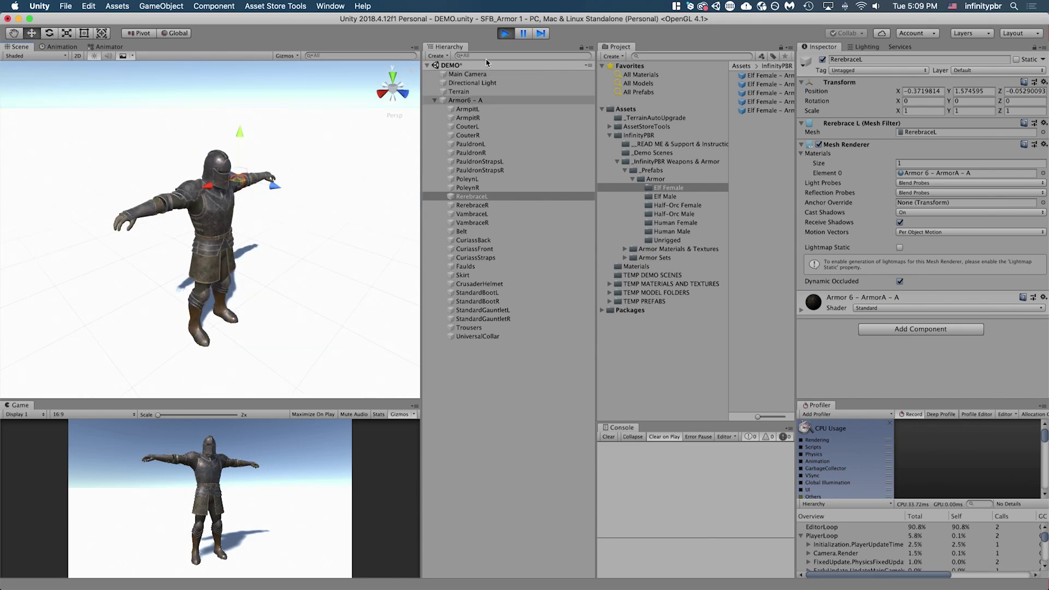
click(505, 33)
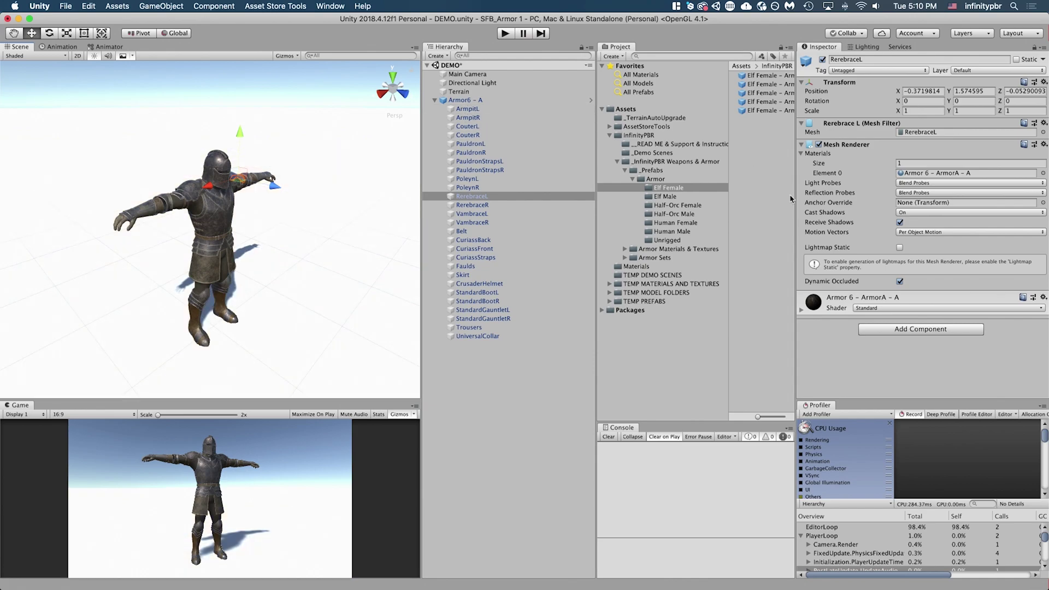
Create a folder named _DEMO directly under Assets and open it.
click(635, 163)
click(617, 162)
right_click(614, 108)
mouse_move(724, 115)
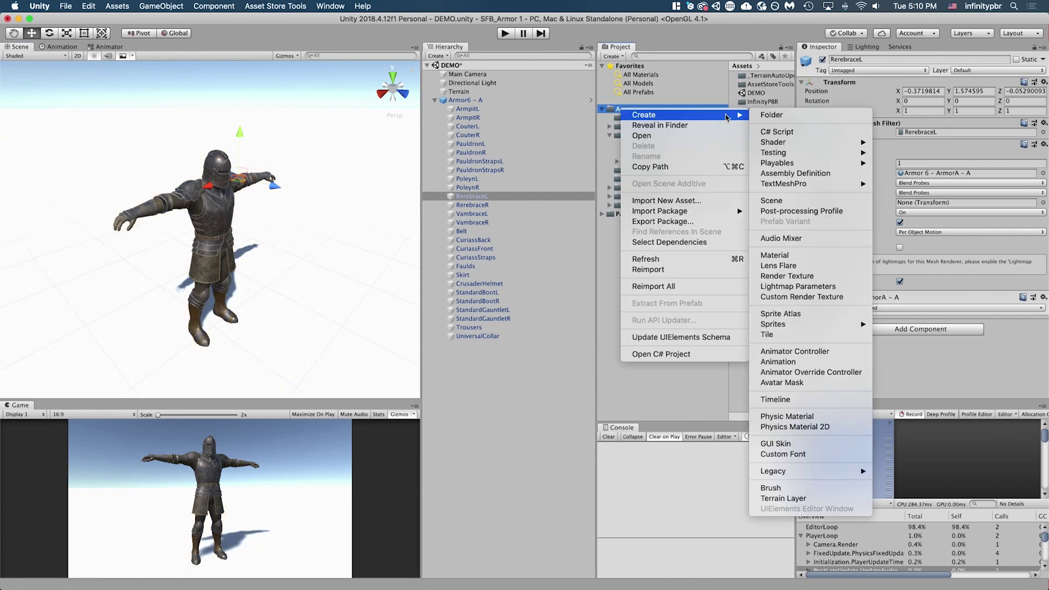
click(809, 117)
text(_DEM)
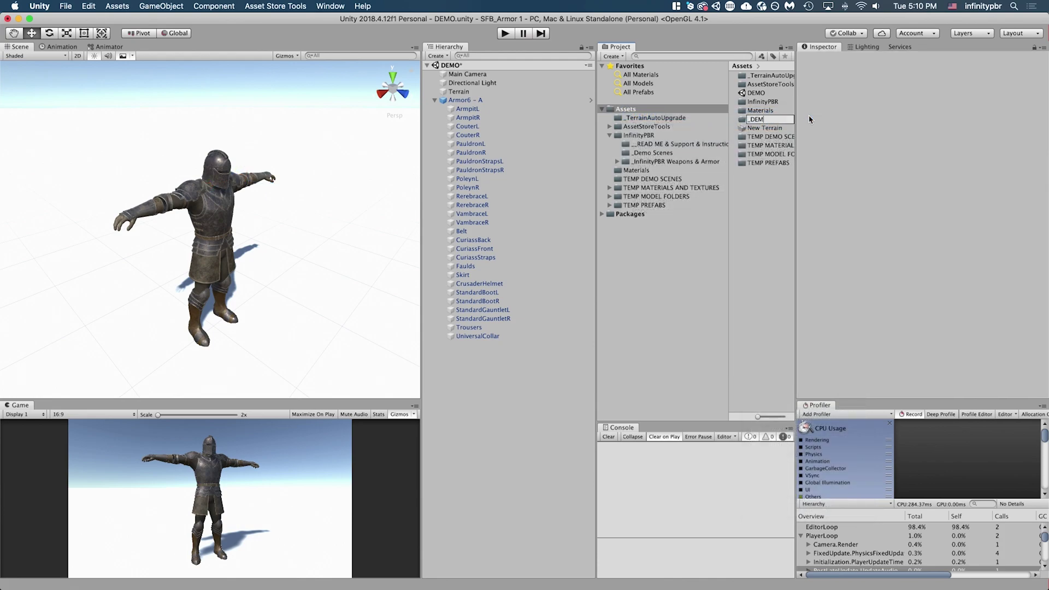
text(O)
key(Return)
click(634, 117)
Save every child part of Armor6 - A as its own prefab in _DEMO from Prefab Mode, discarding the changes to the source prefab.
click(466, 100)
click(591, 100)
drag(460, 87, 761, 150)
drag(460, 96, 761, 150)
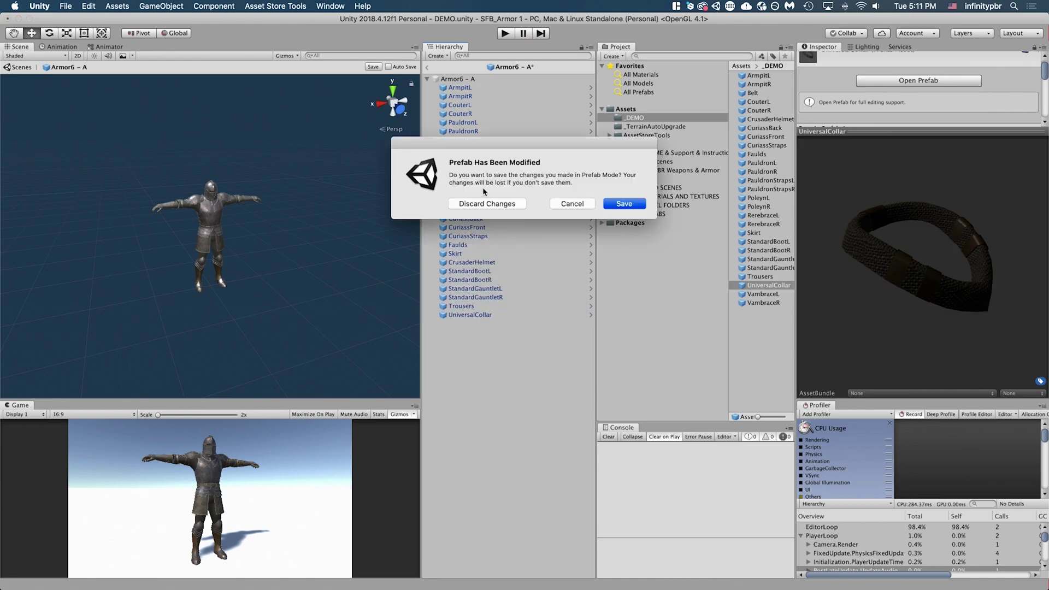
click(484, 204)
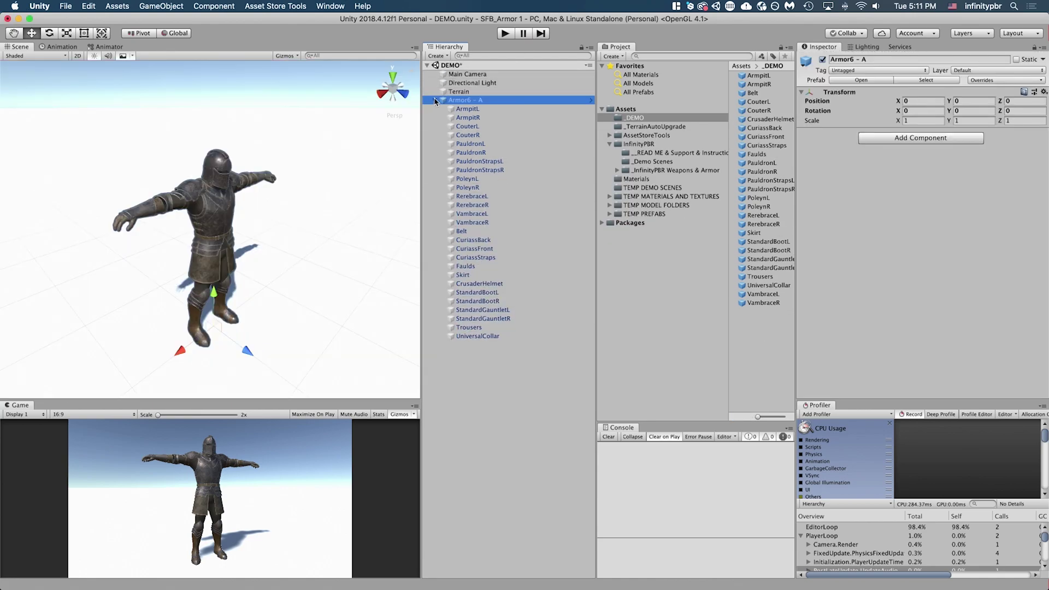
Add all part prefabs from _DEMO, ArmpitL through VambraceR, to the scene and deactivate the original Armor6 - A object.
click(435, 101)
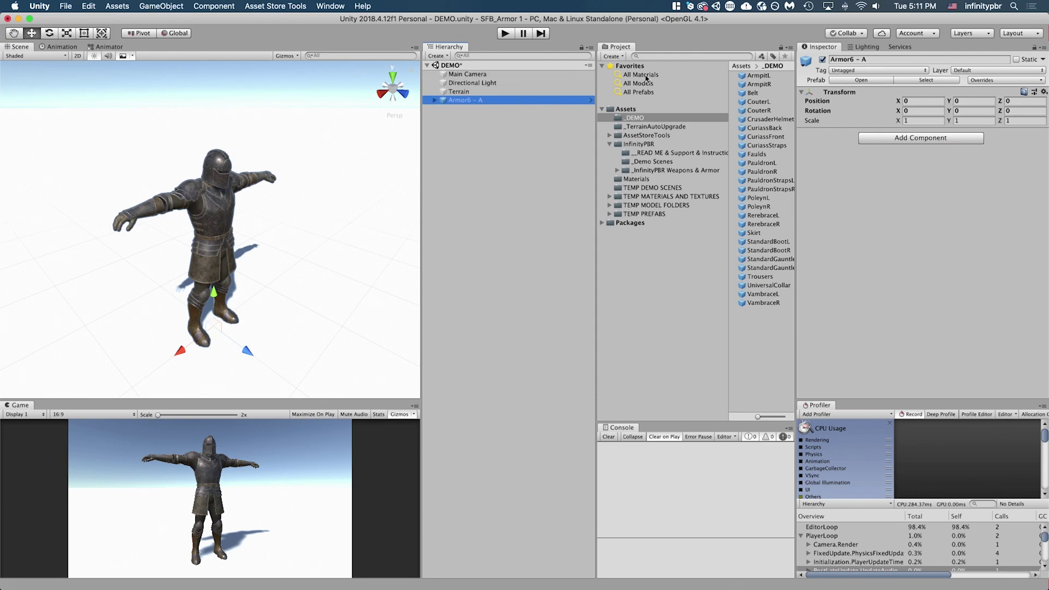
click(751, 78)
shift+click(759, 303)
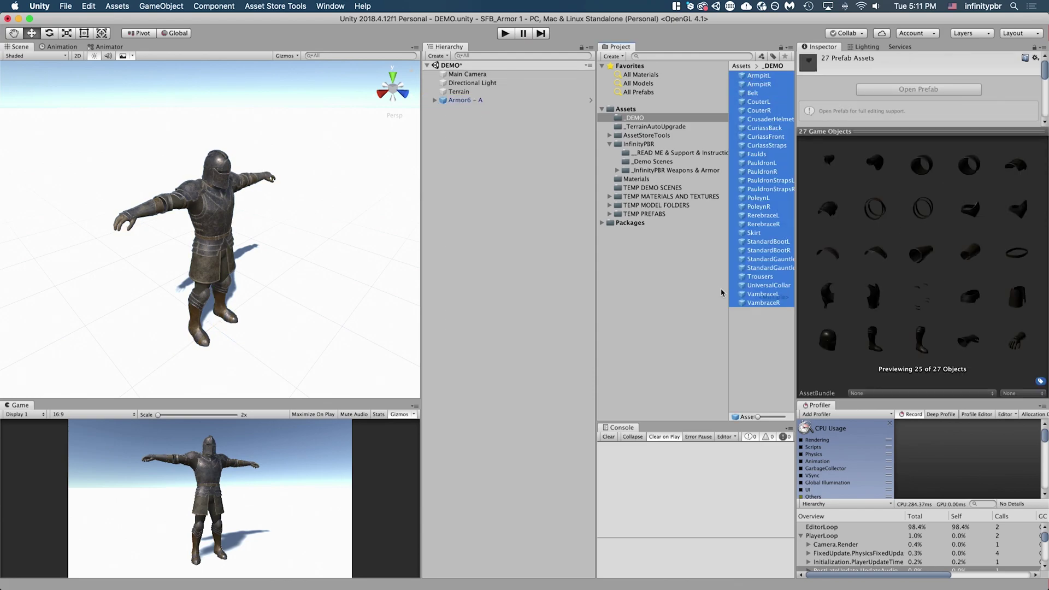
drag(759, 302, 447, 272)
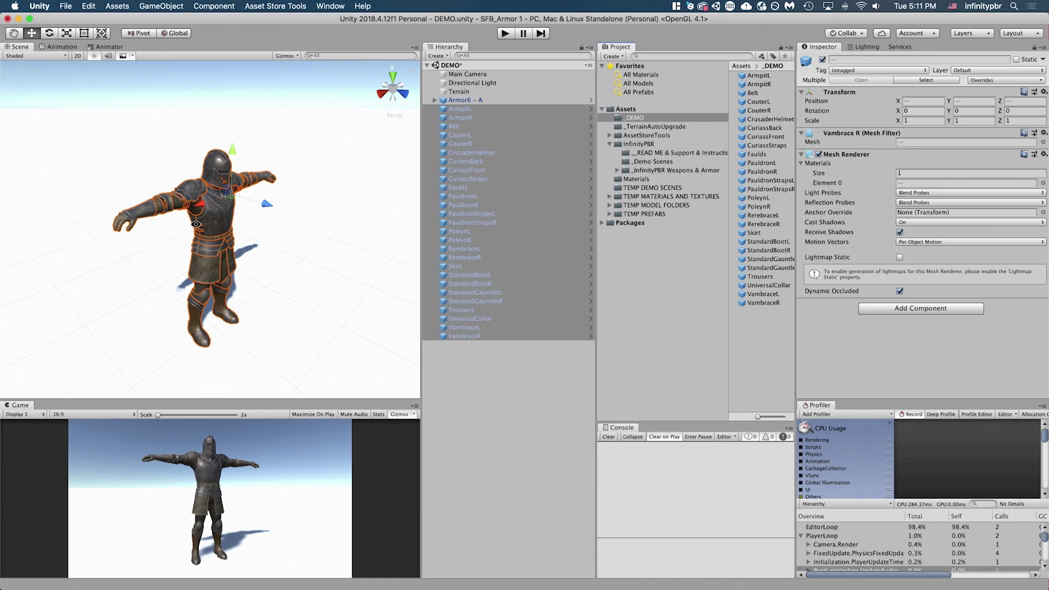
alt+drag(196, 223, 77, 173)
click(467, 101)
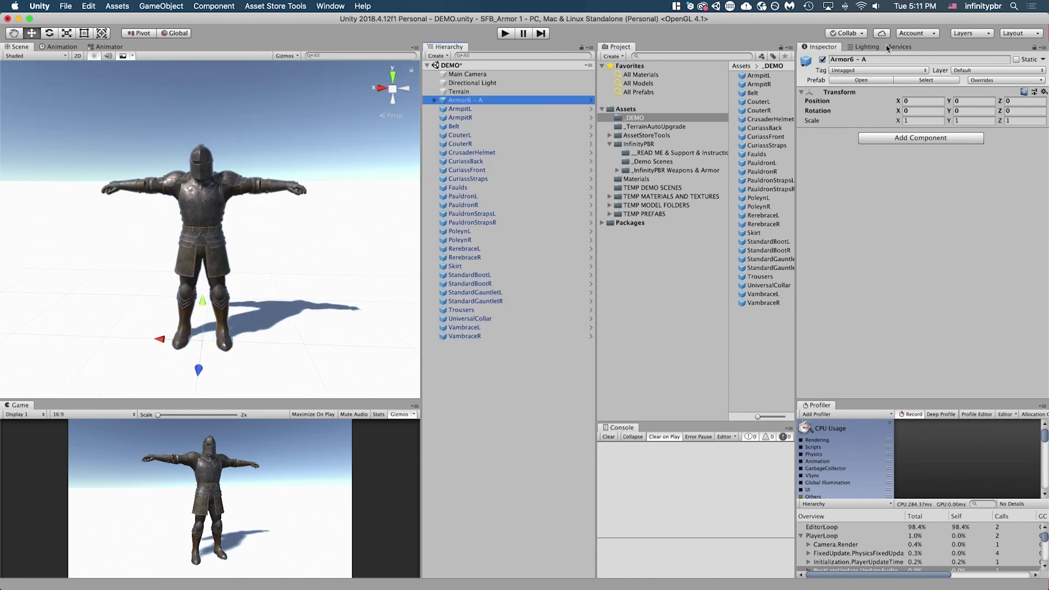
Set the position of all scene parts from ArmpitL through VambraceR to X 0, Y 0.5, Z 0.
click(461, 109)
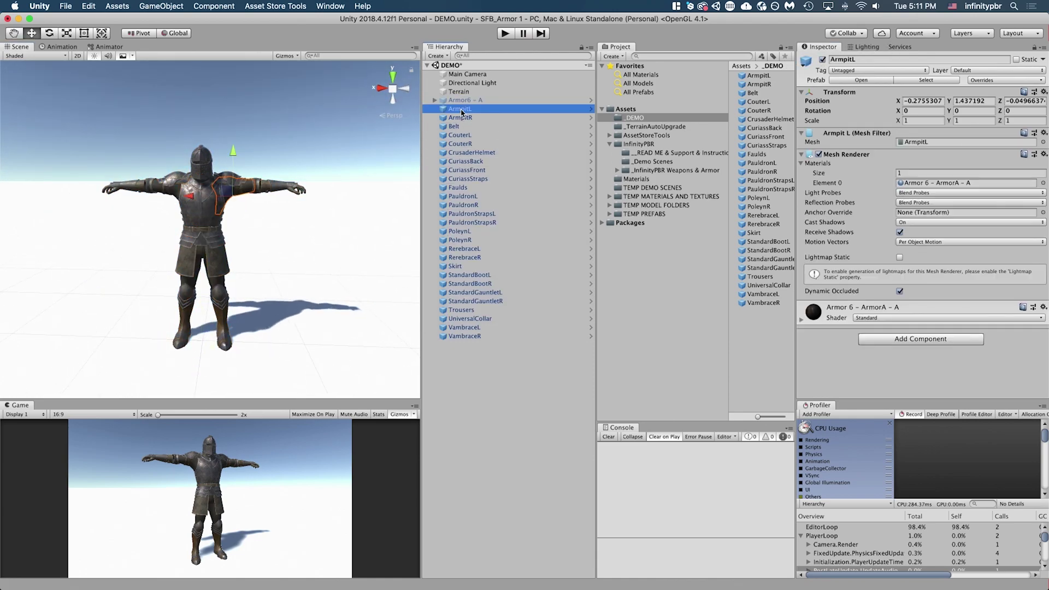
alt+drag(243, 234, 250, 205)
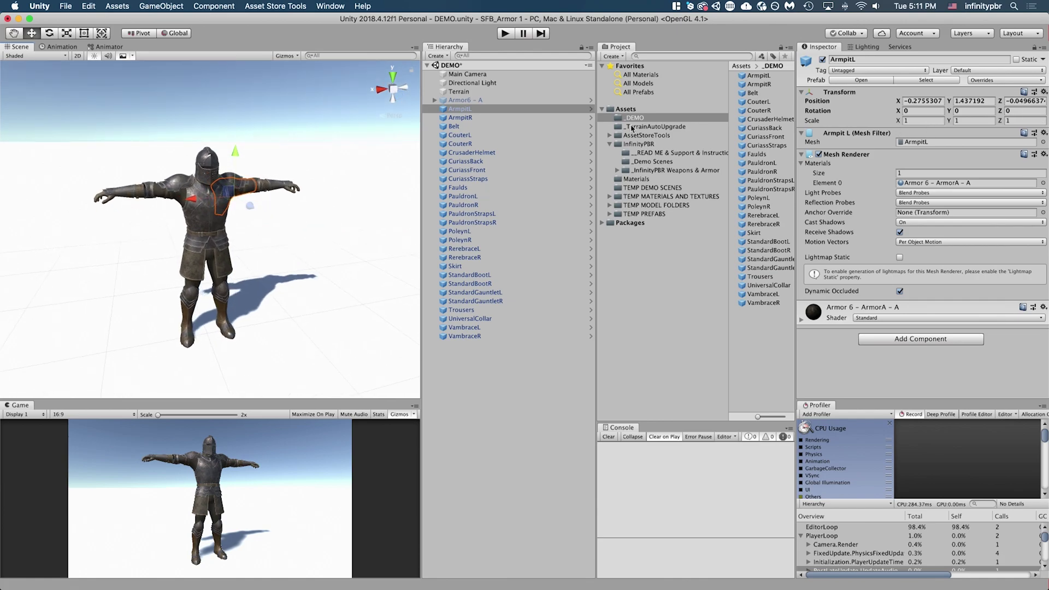
shift+click(464, 336)
click(911, 99)
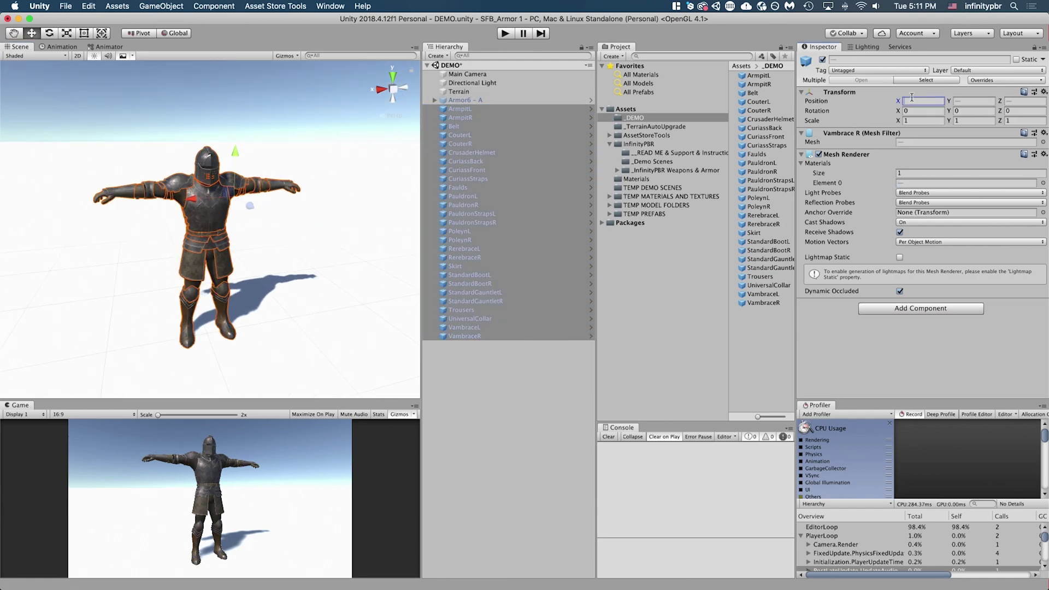
text(0)
key(Tab)
text(0)
key(Tab)
text(0)
key(shift+Tab)
text(.5f)
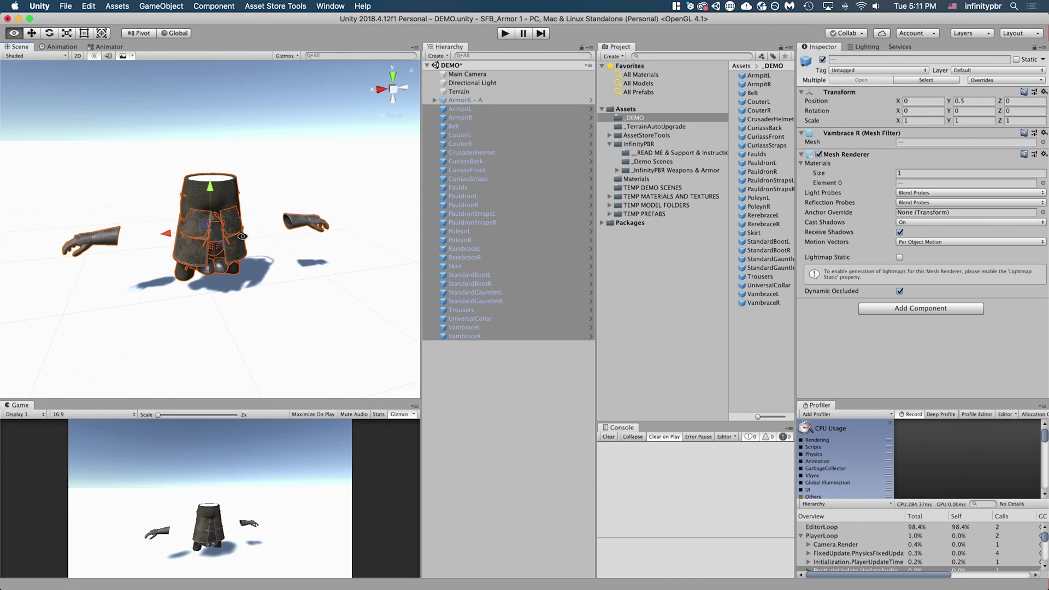
alt+drag(242, 236, 212, 224)
Try moving StandardGauntletL along its X axis in the scene, and undo the move.
click(311, 240)
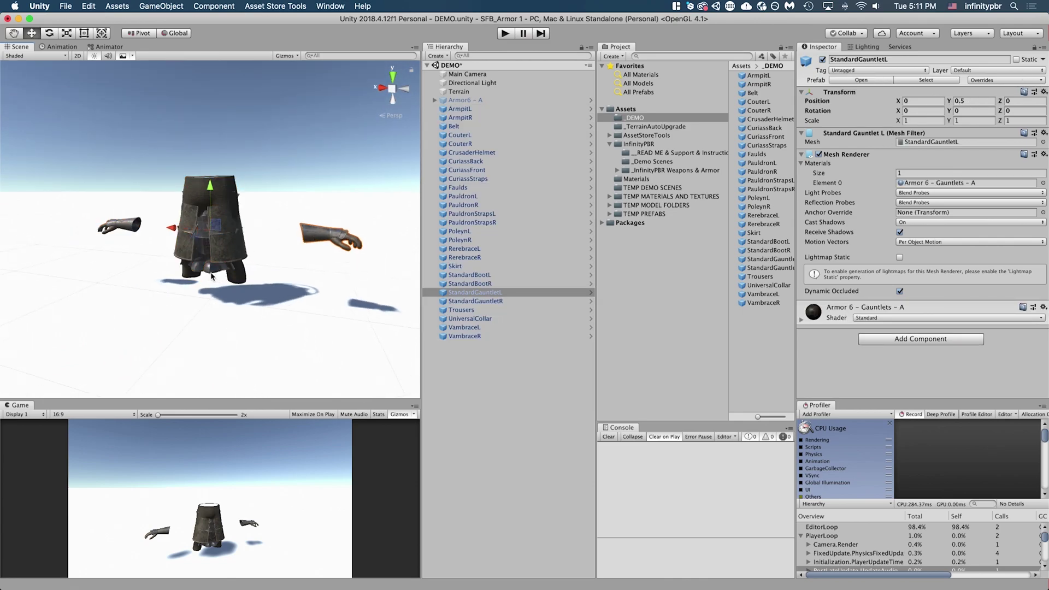
scroll(244, 262, down, 3)
alt+drag(244, 262, 344, 276)
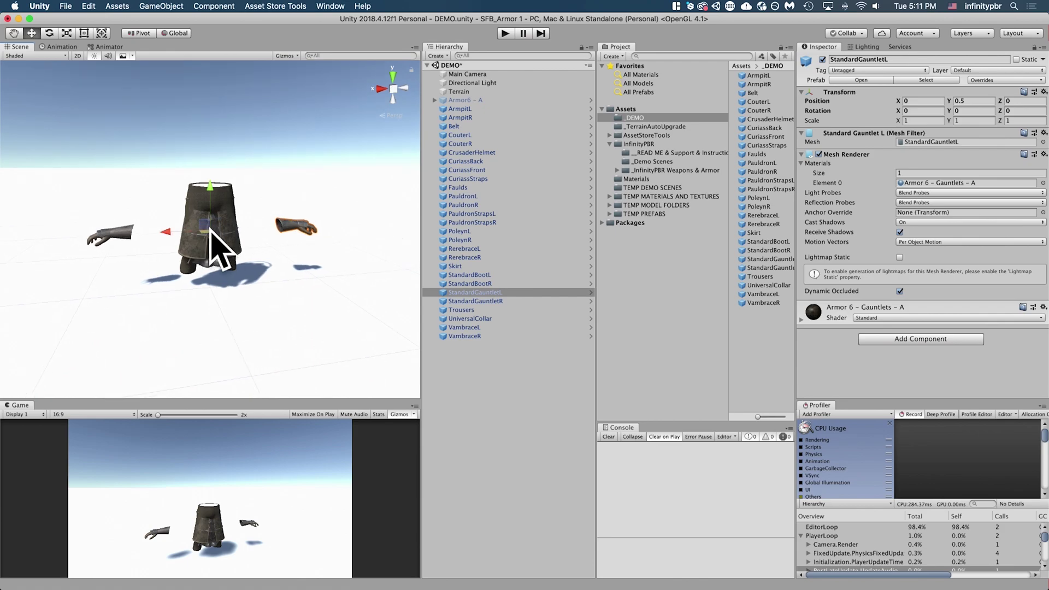
drag(165, 232, 316, 248)
key(super+z)
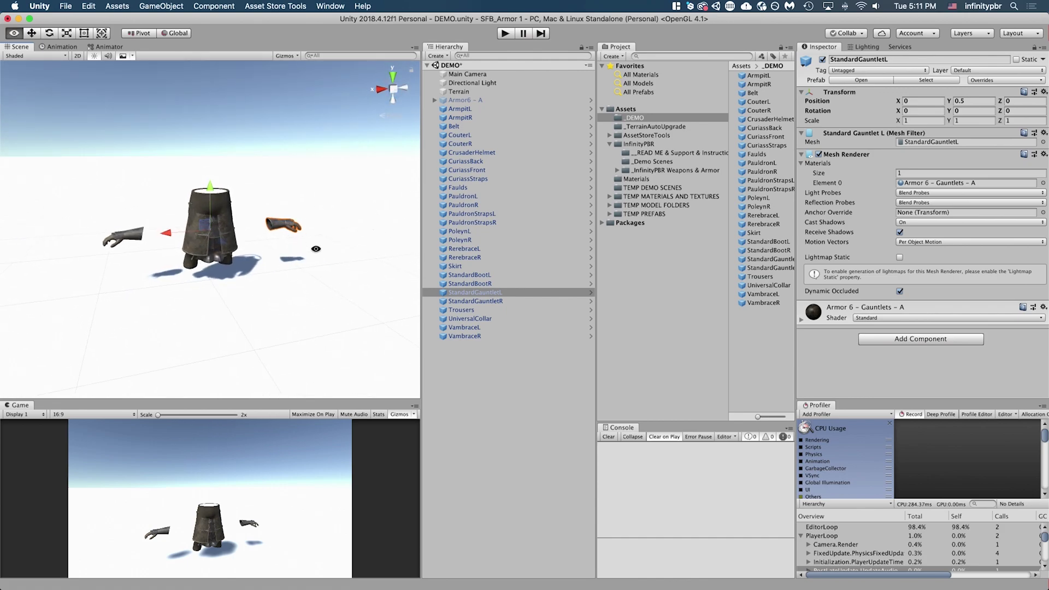
Create an empty scene object at the root level and name it GauntletL.
click(474, 295)
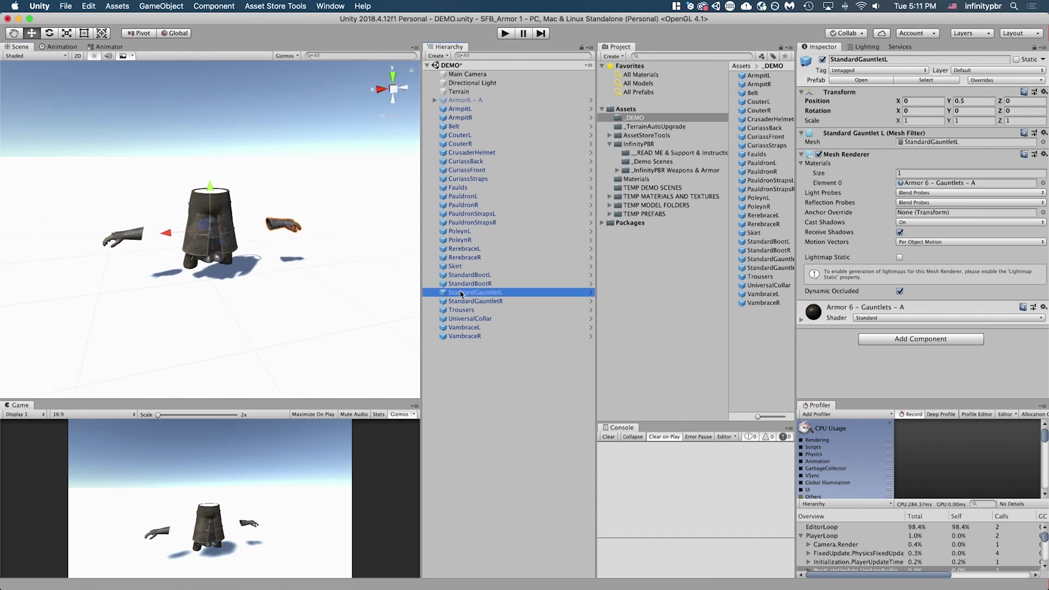
key(Return)
click(441, 295)
right_click(458, 372)
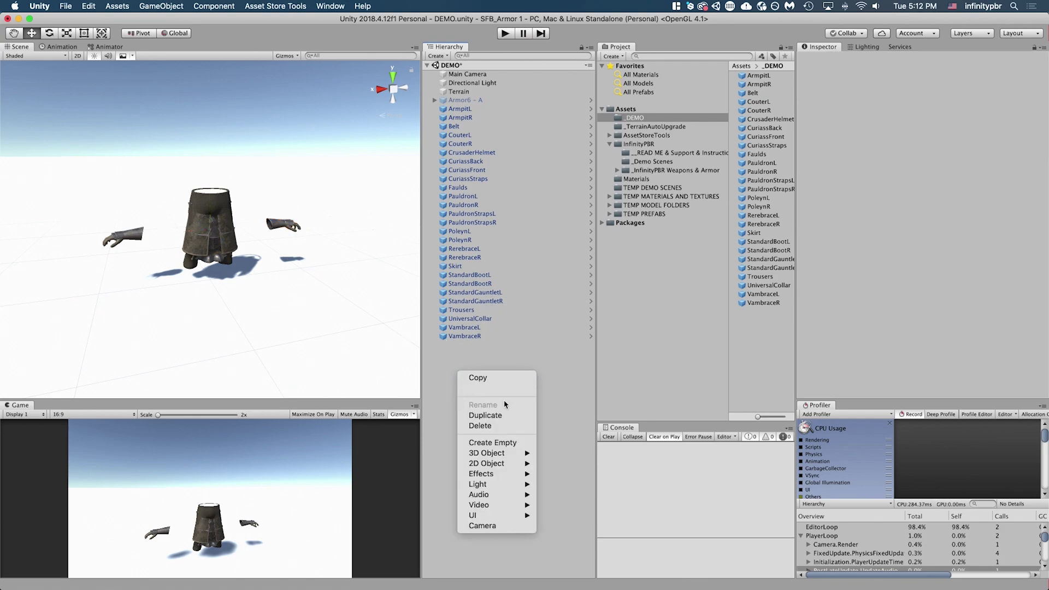
click(492, 442)
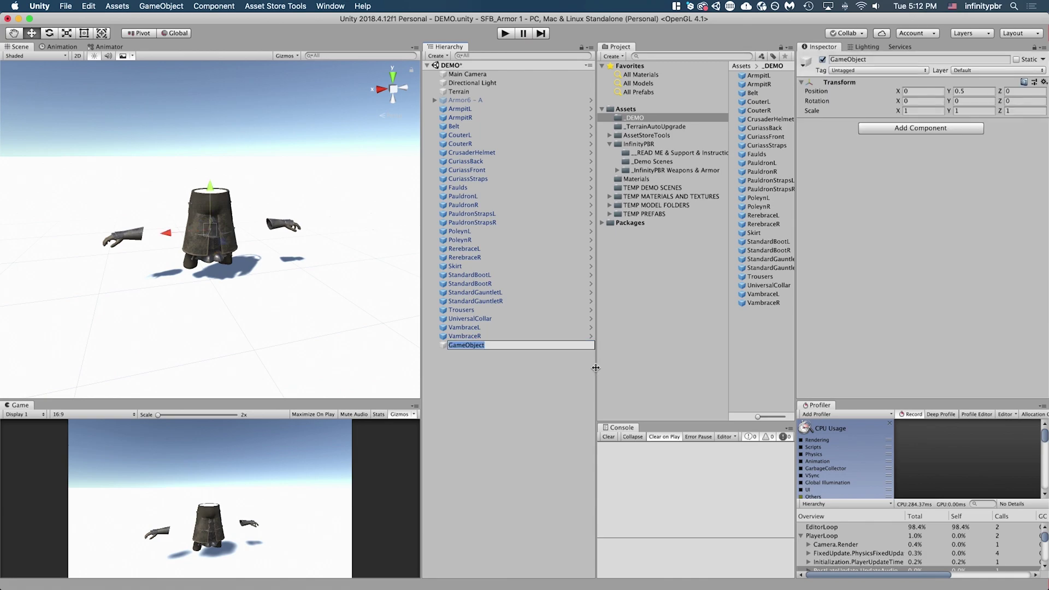
text(GauntletL)
key(Return)
Duplicate the empty GauntletL object and rename the copy GauntletR.
key(super+d)
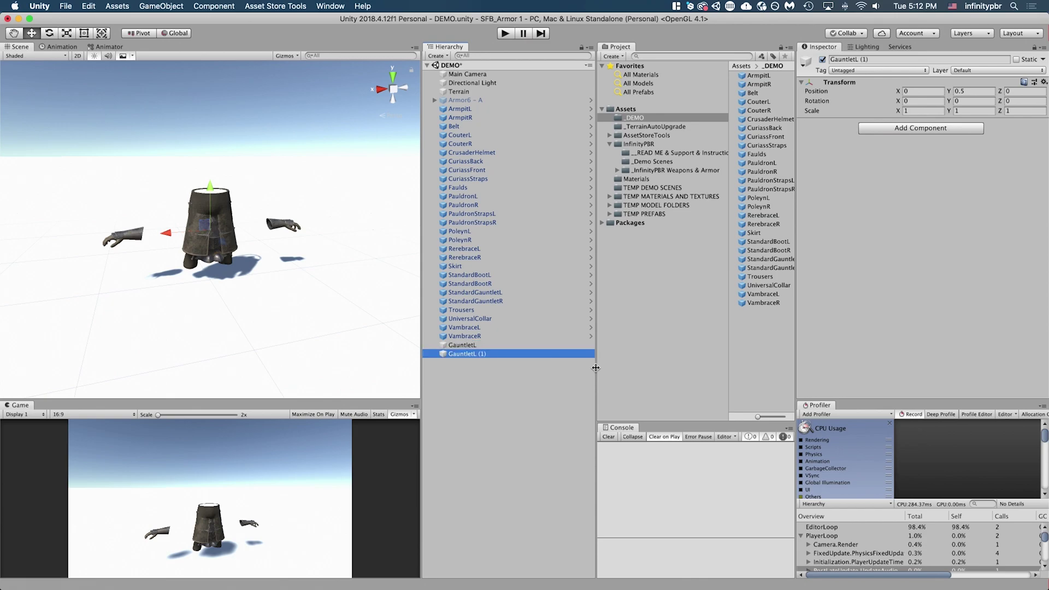
key(Return)
key(BackSpace)
text(R)
key(Return)
click(481, 336)
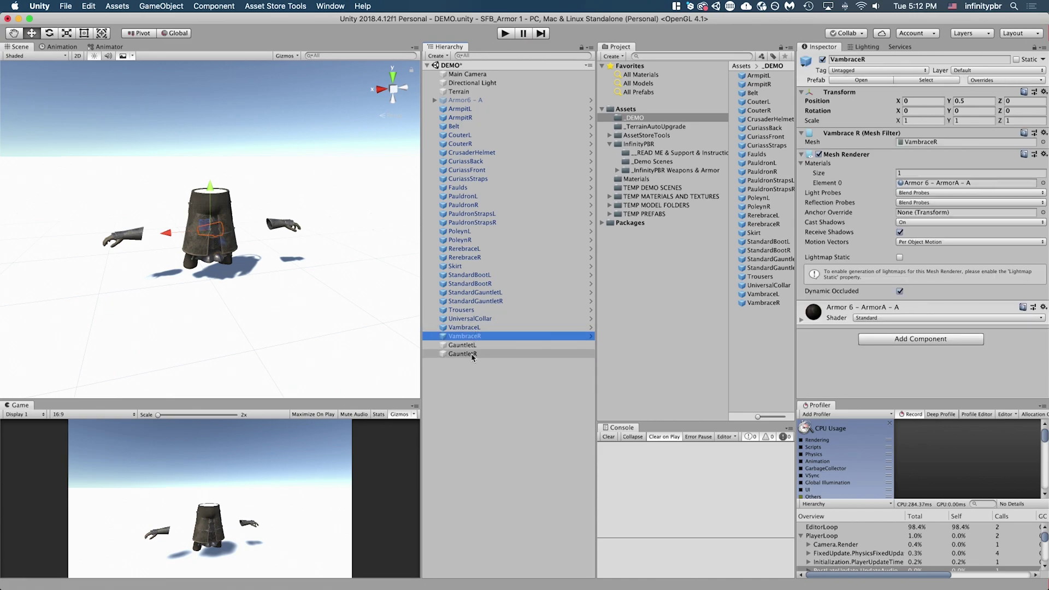
Parent StandardGauntletL to the GauntletL object and StandardGauntletR to the GauntletR object.
click(470, 345)
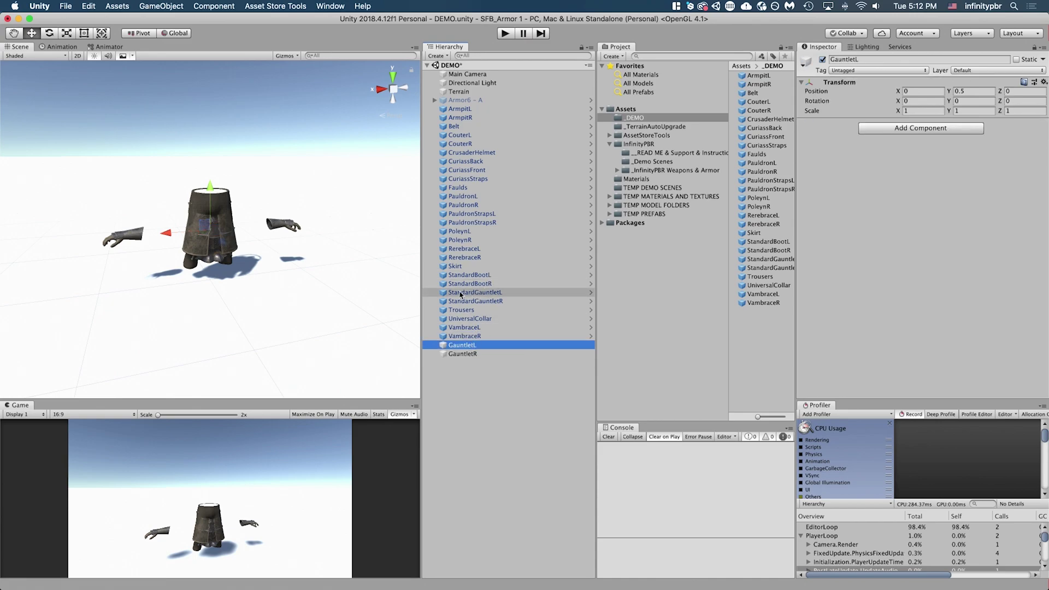
drag(474, 294, 459, 347)
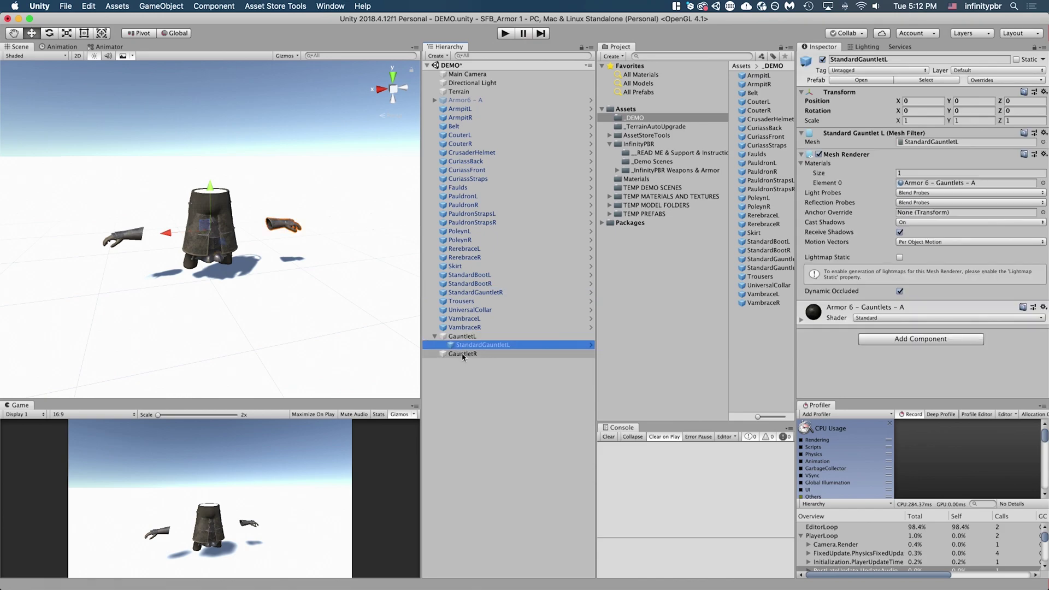
click(461, 353)
drag(492, 295, 459, 354)
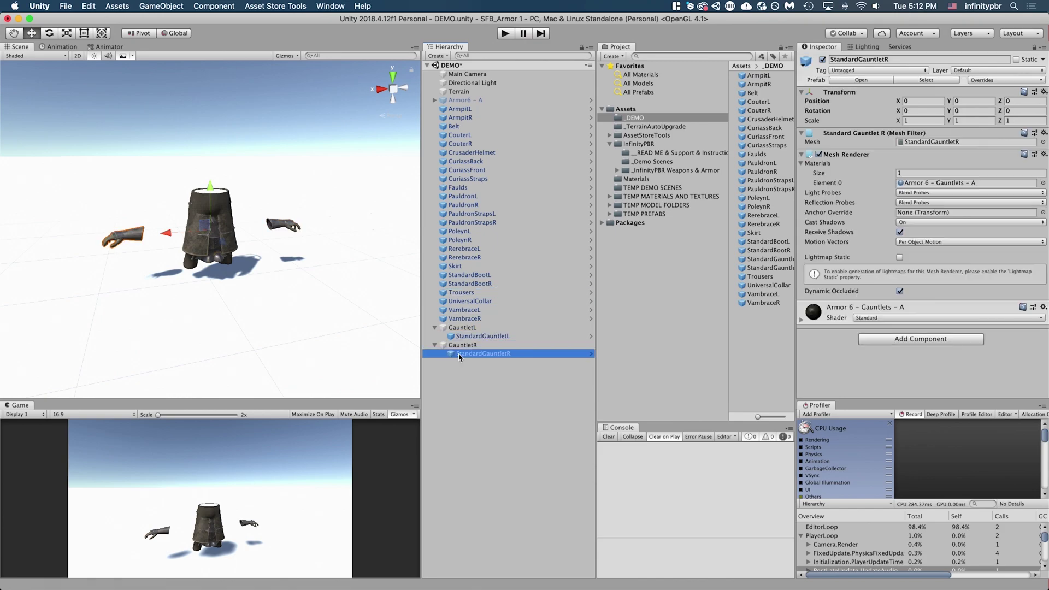
Shift StandardGauntletL relative to its GauntletL parent, setting its local X position to 0.75.
click(470, 336)
drag(162, 235, 89, 238)
click(920, 101)
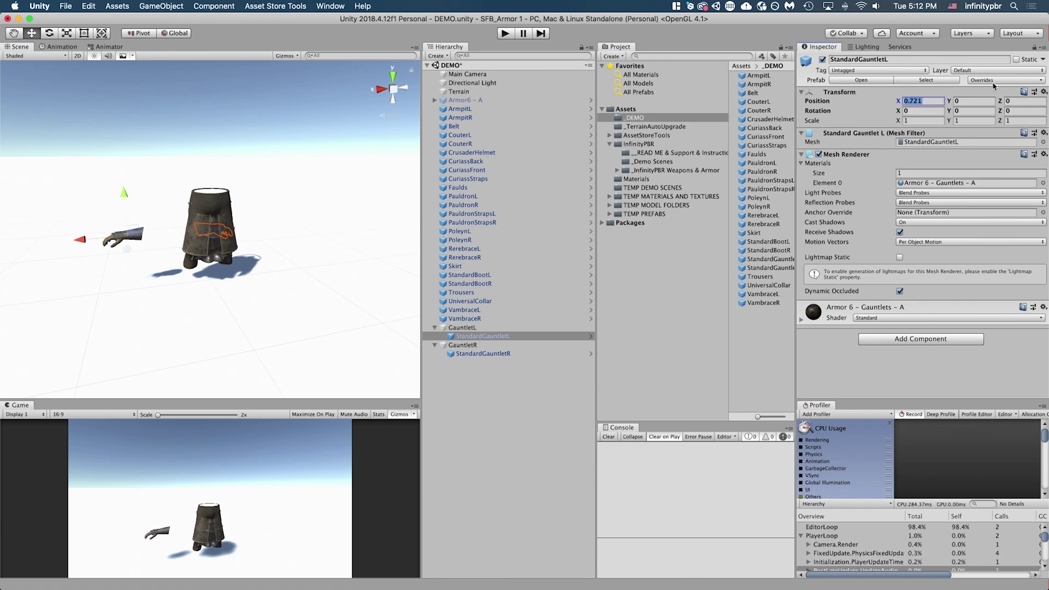
text(.75)
Shift StandardGauntletR relative to its GauntletR parent by setting its local X position to -0.75.
click(465, 353)
click(920, 101)
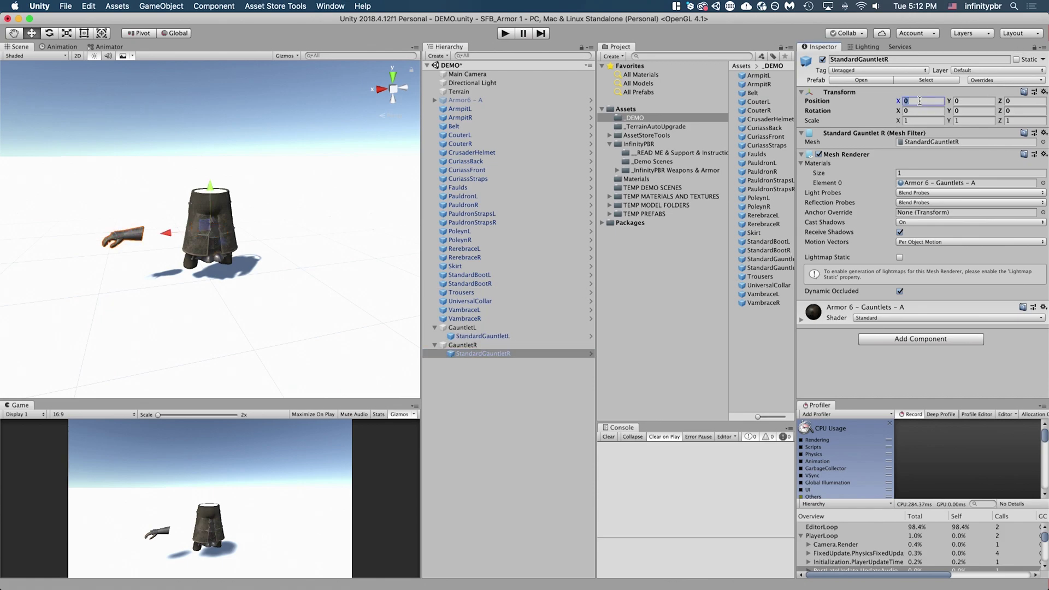
text(-.75)
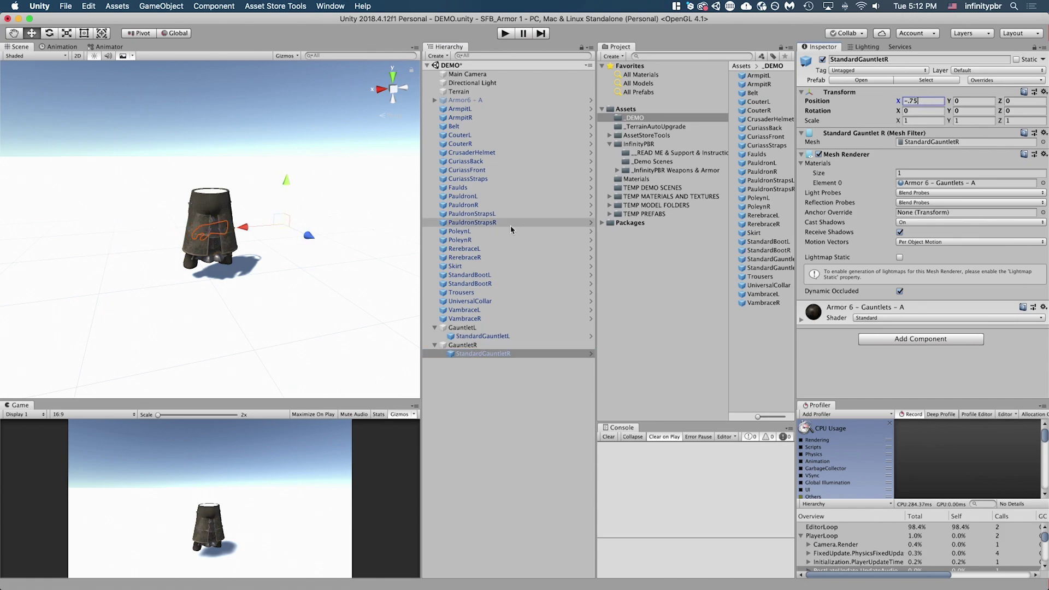
Deactivate all the armor pieces from ArmpitL through VambraceR, leaving only the two gauntlets active.
click(465, 319)
shift+click(463, 108)
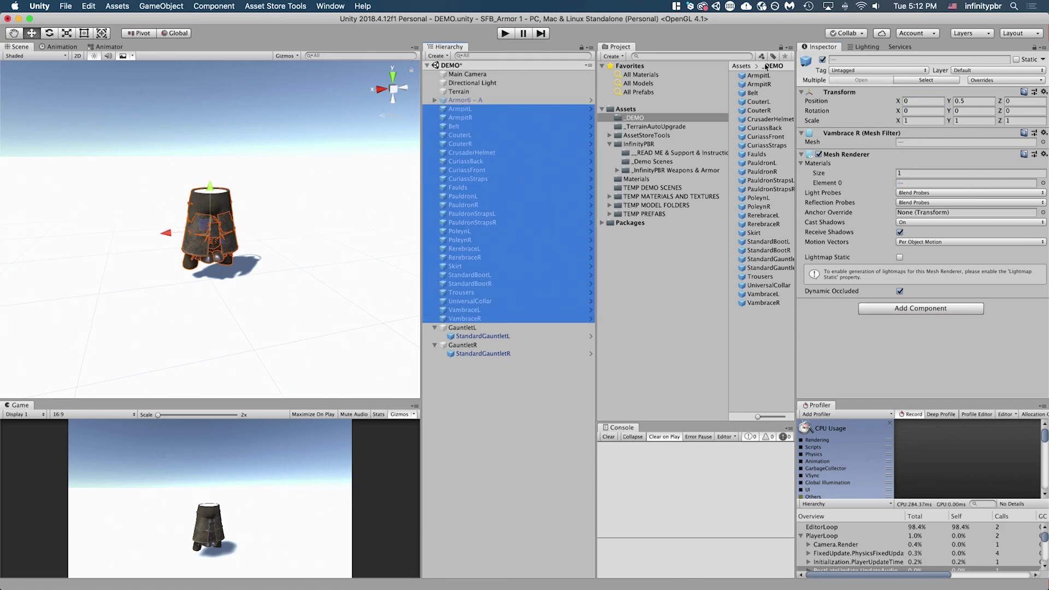
click(823, 59)
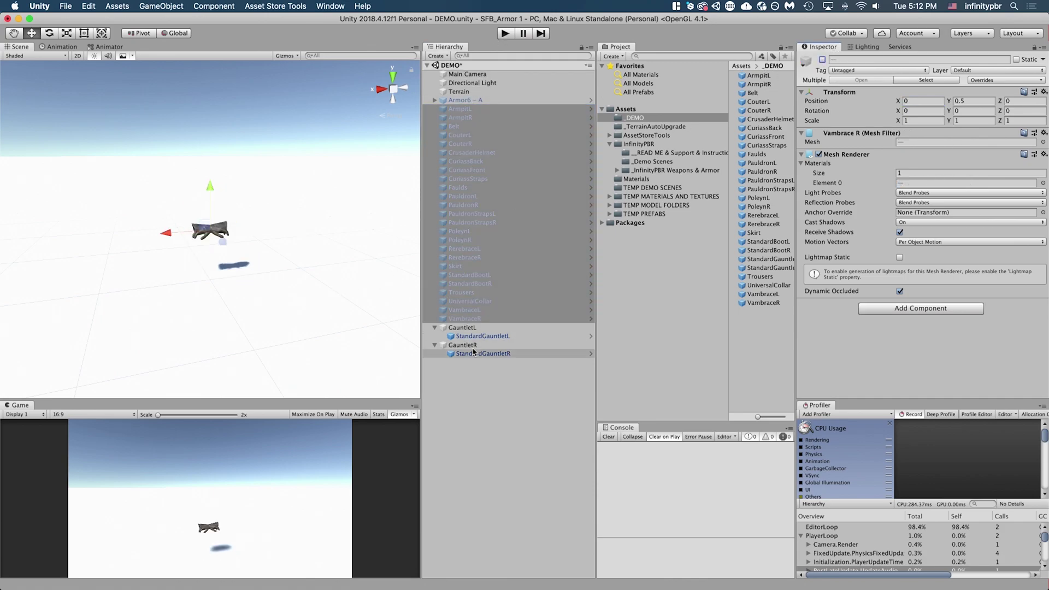
scroll(248, 234, up, 6)
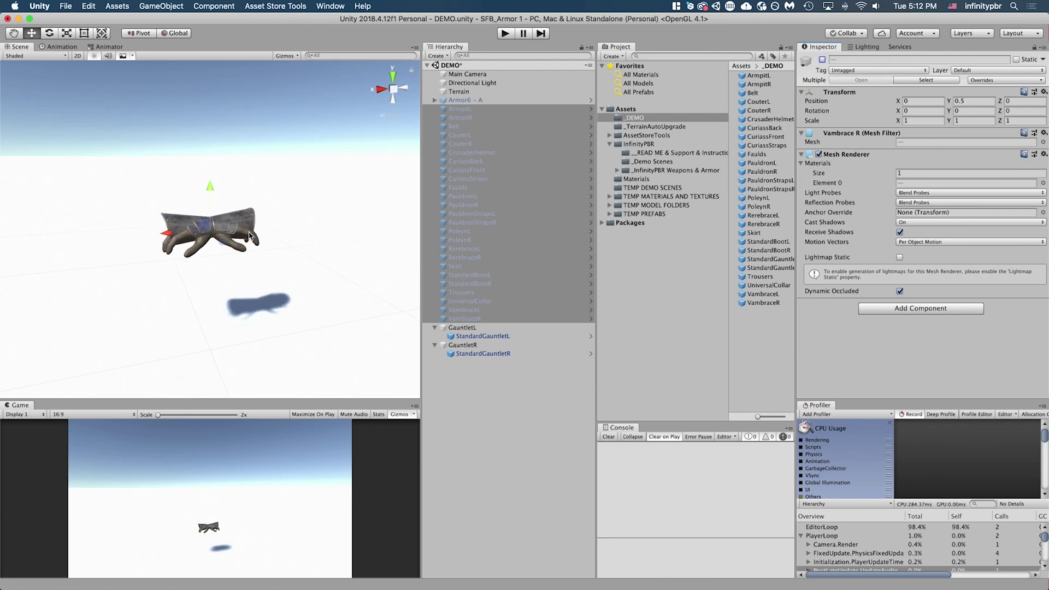
alt+drag(247, 234, 210, 233)
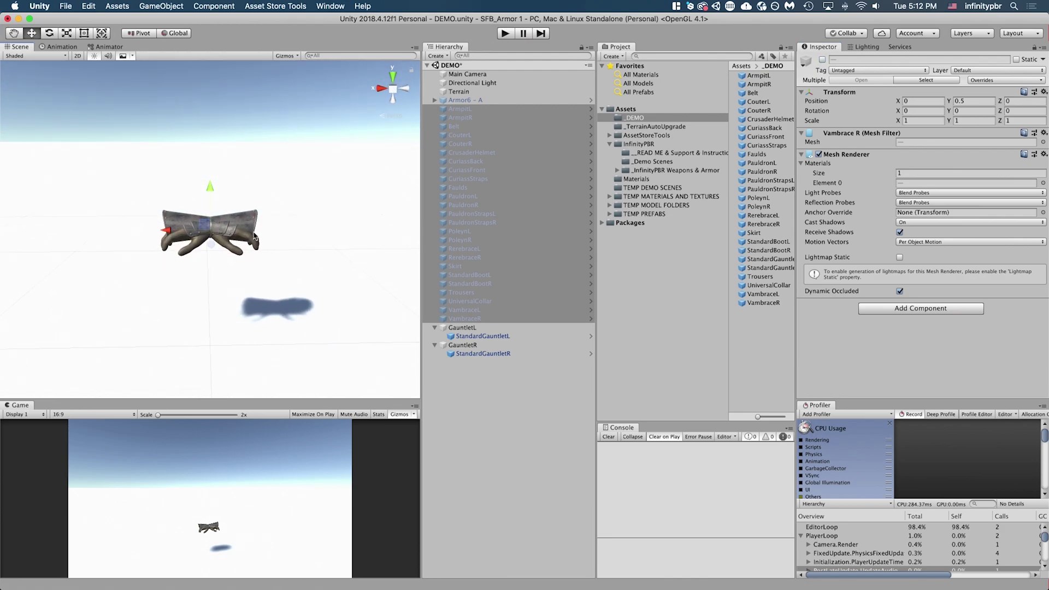
Save the GauntletL and GauntletR parent objects as prefabs in the _DEMO folder.
click(474, 328)
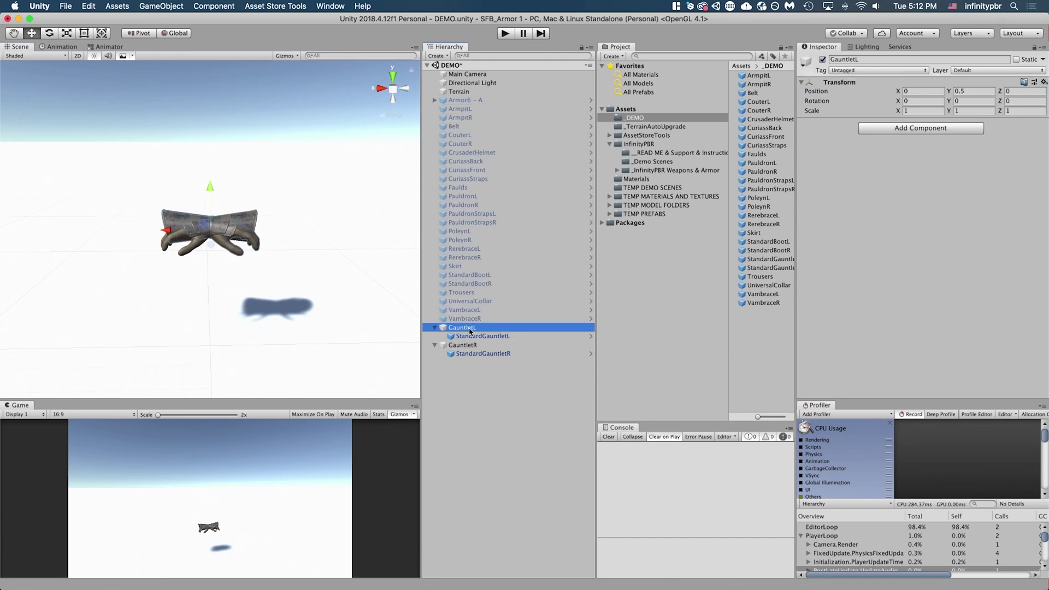
drag(467, 330, 746, 352)
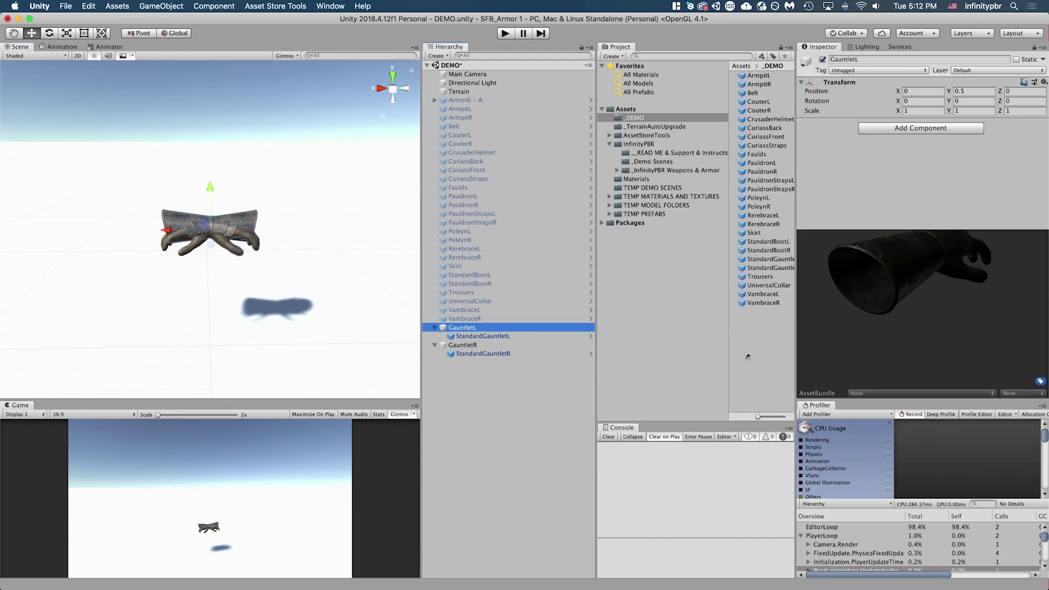
drag(456, 344, 757, 349)
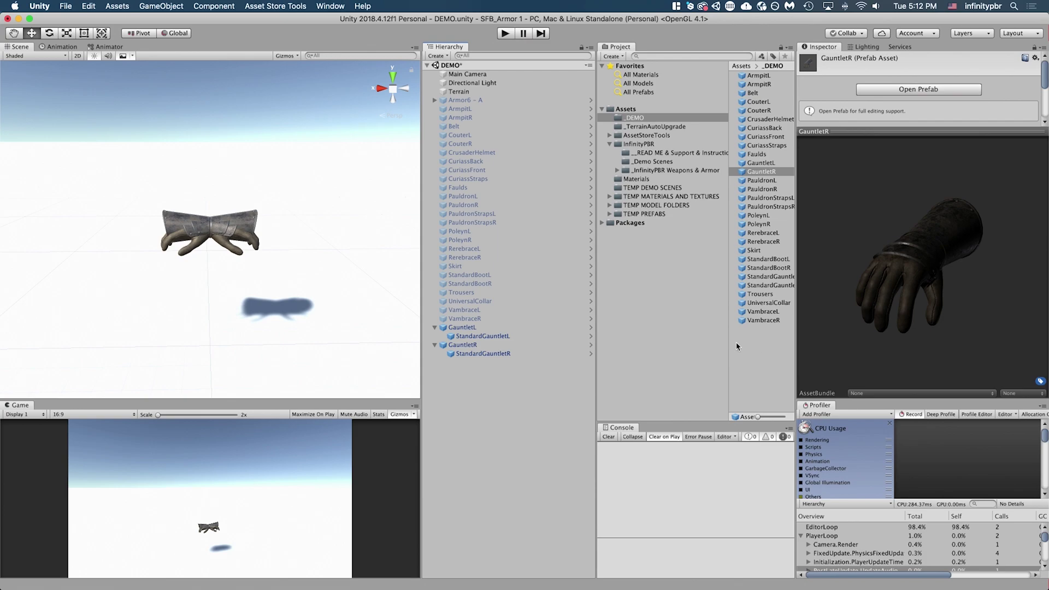
Compare the pivot and position of the GauntletL parent with those of its StandardGauntletL child.
click(458, 329)
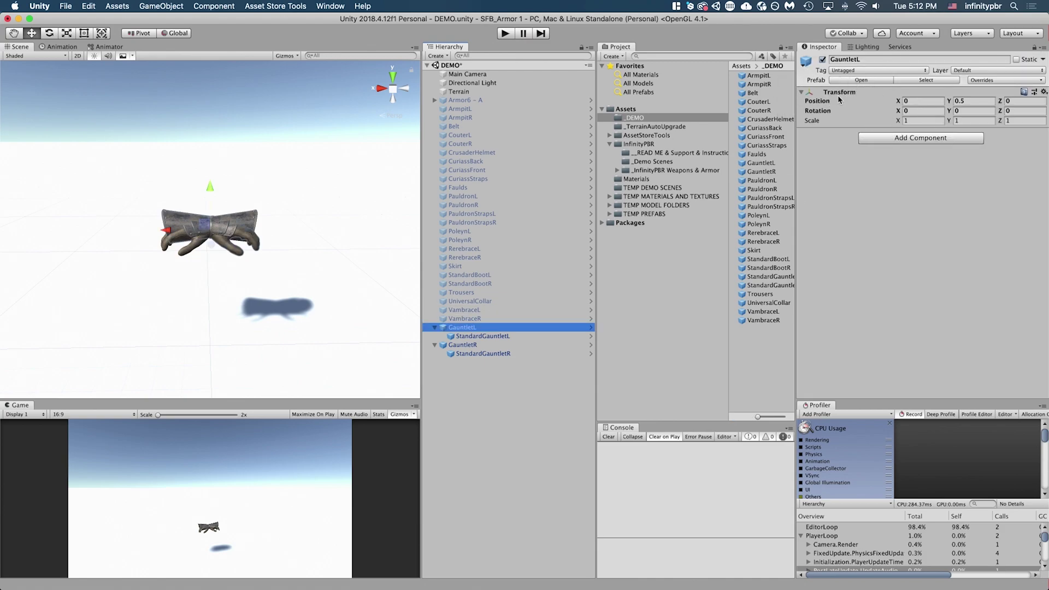
click(470, 336)
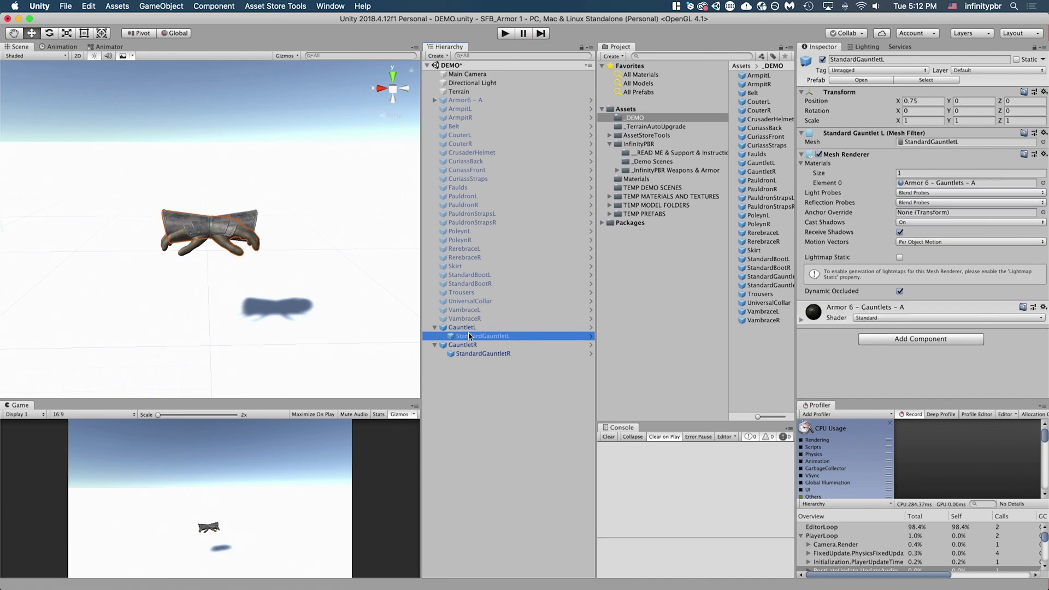
click(466, 329)
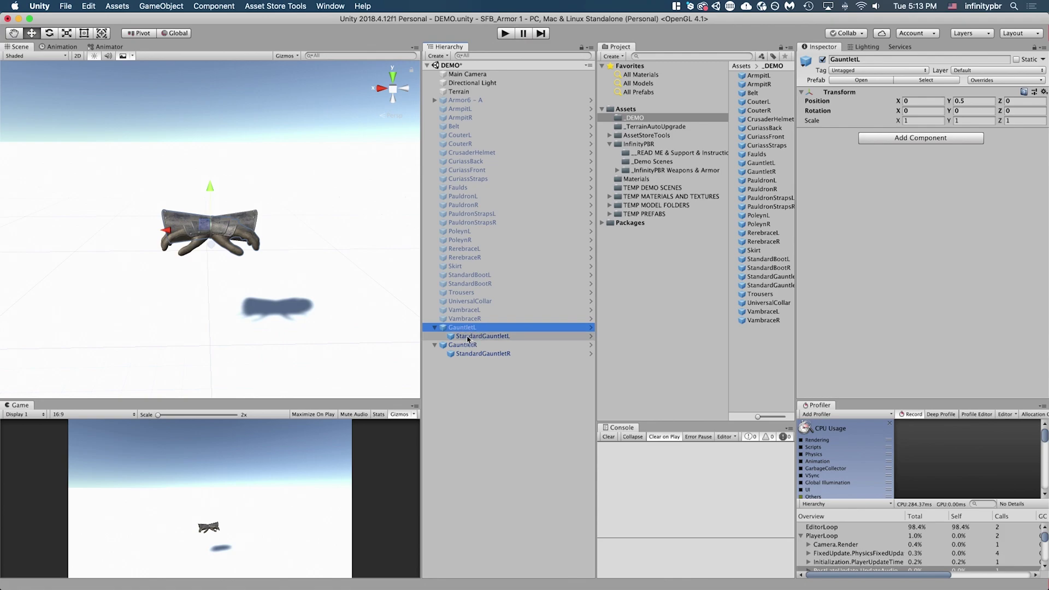
click(468, 337)
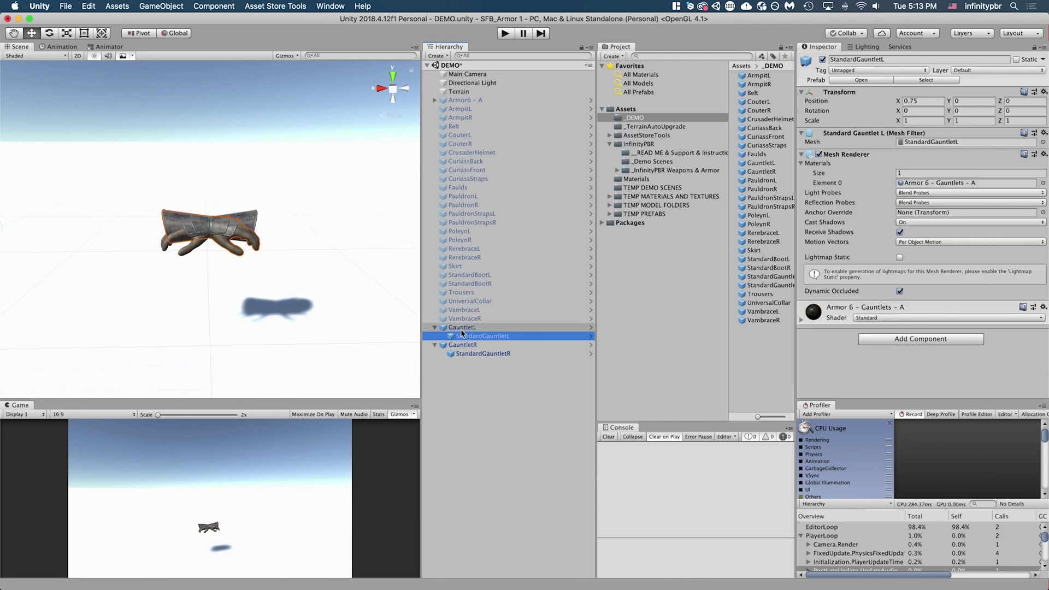
click(457, 328)
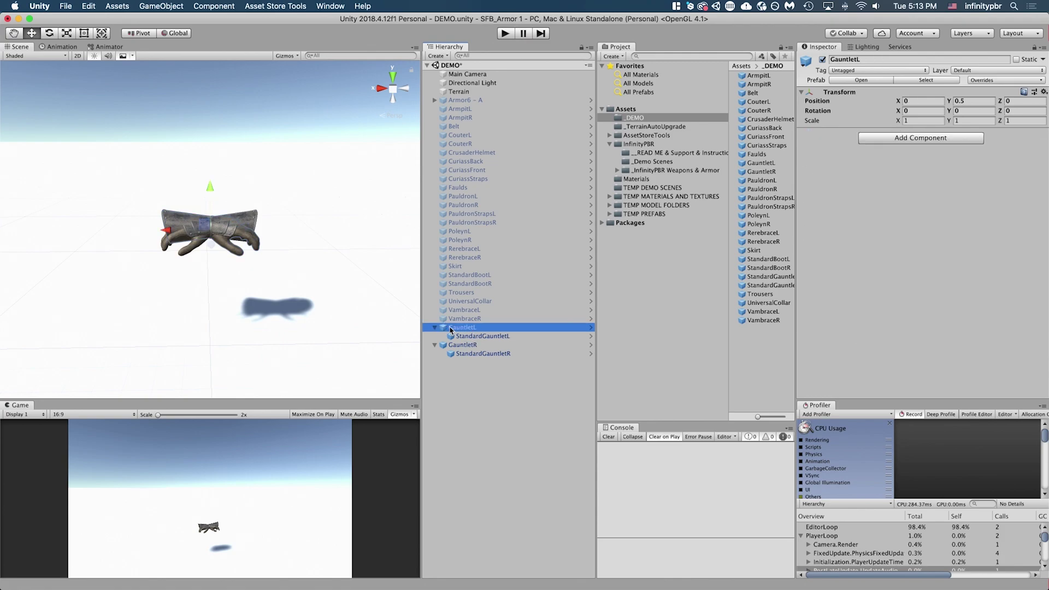
click(477, 336)
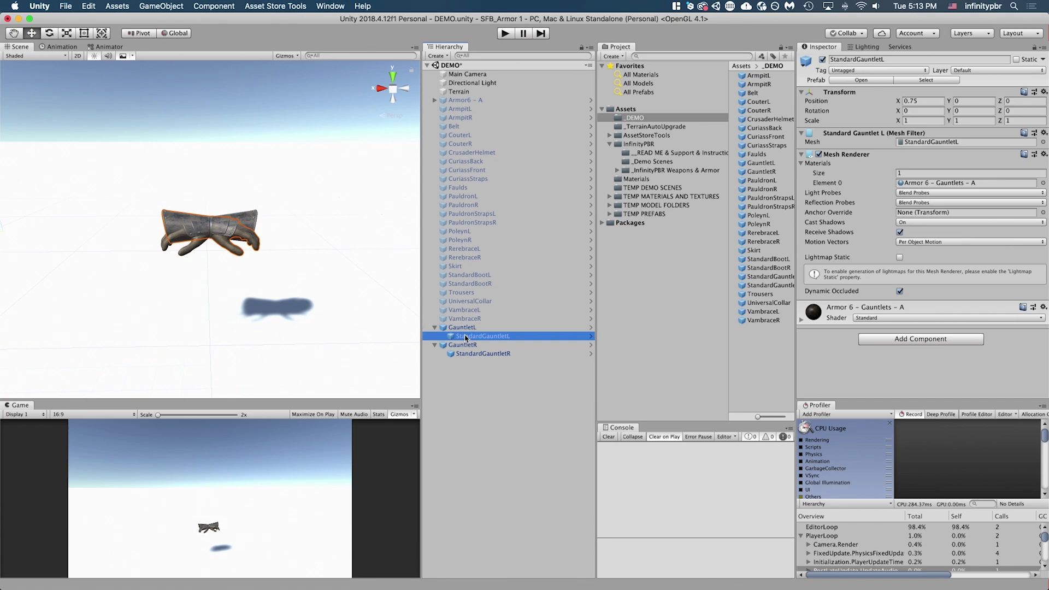
click(459, 328)
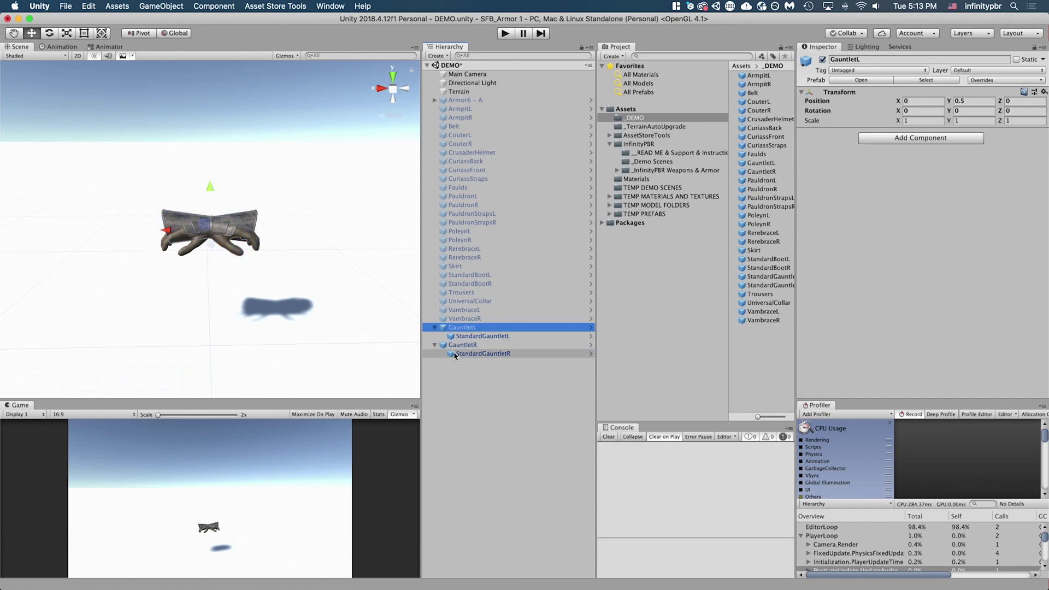
click(482, 336)
scroll(122, 228, down, 4)
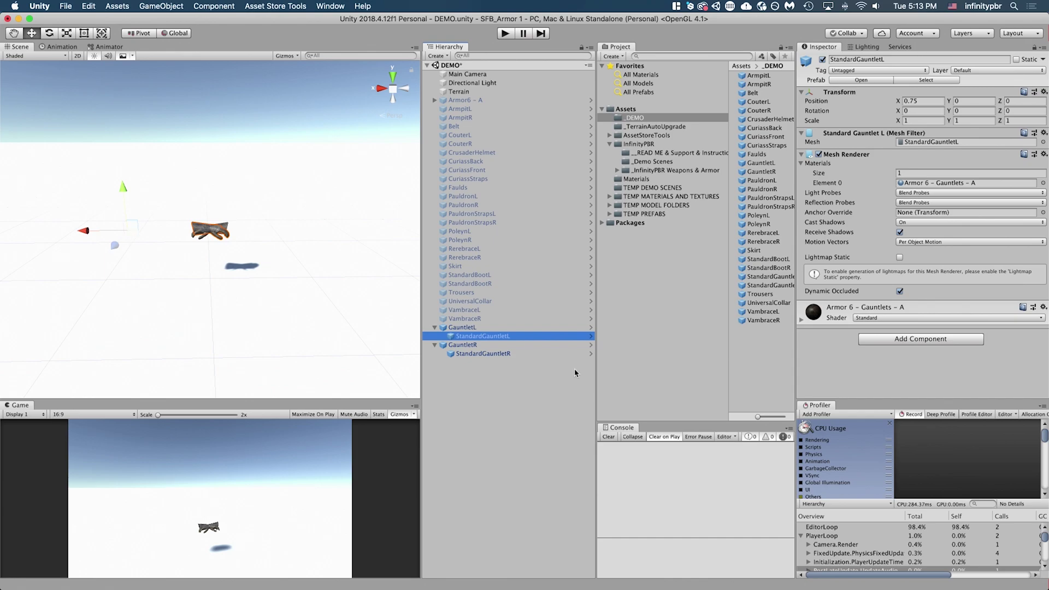
click(471, 329)
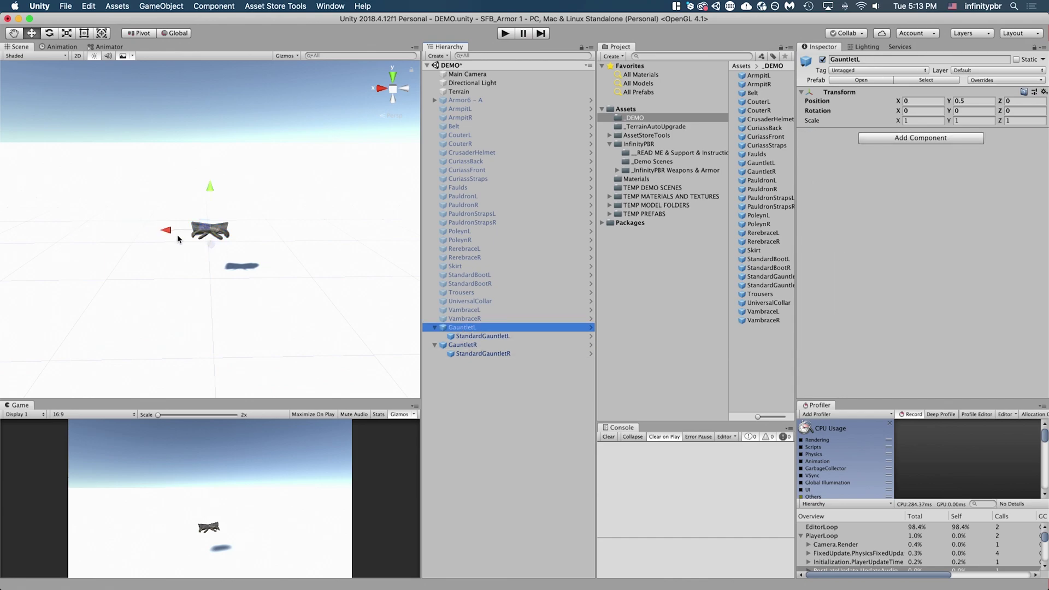
Try moving the GauntletL parent along the X axis and undo the move.
drag(177, 234, 211, 227)
click(191, 233)
key(super+z)
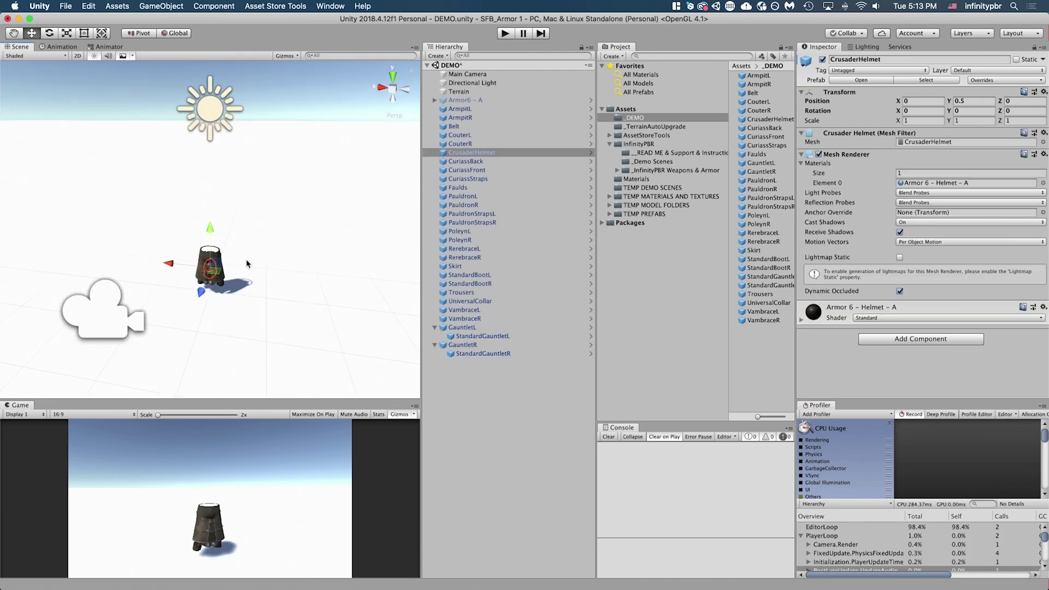
Raise the CrusaderHelmet above the other armor pieces to a Y position of 1.405.
key(f)
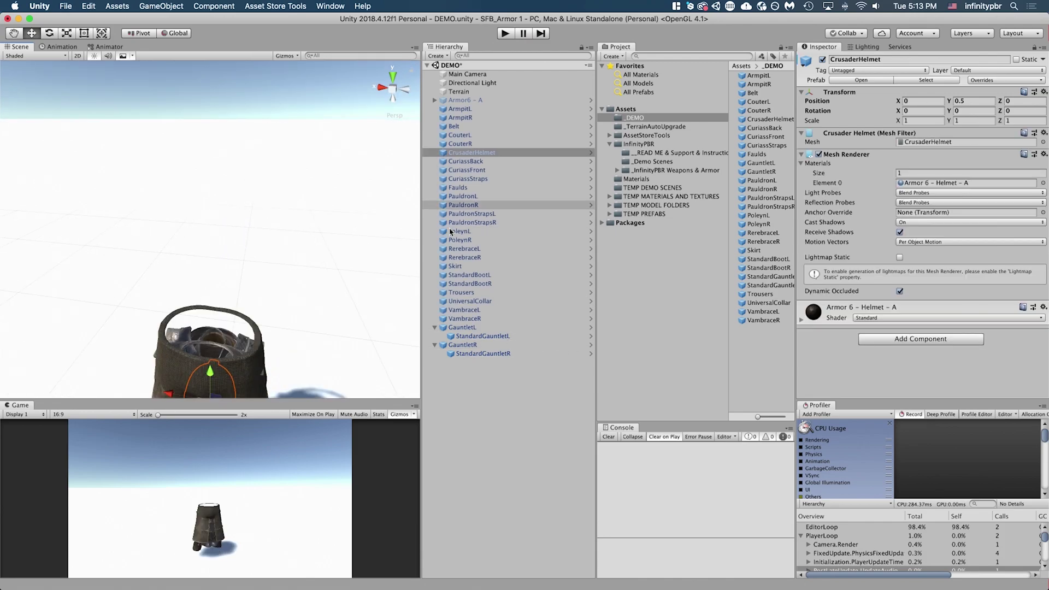
scroll(338, 273, down, 5)
middle_drag(339, 273, 346, 221)
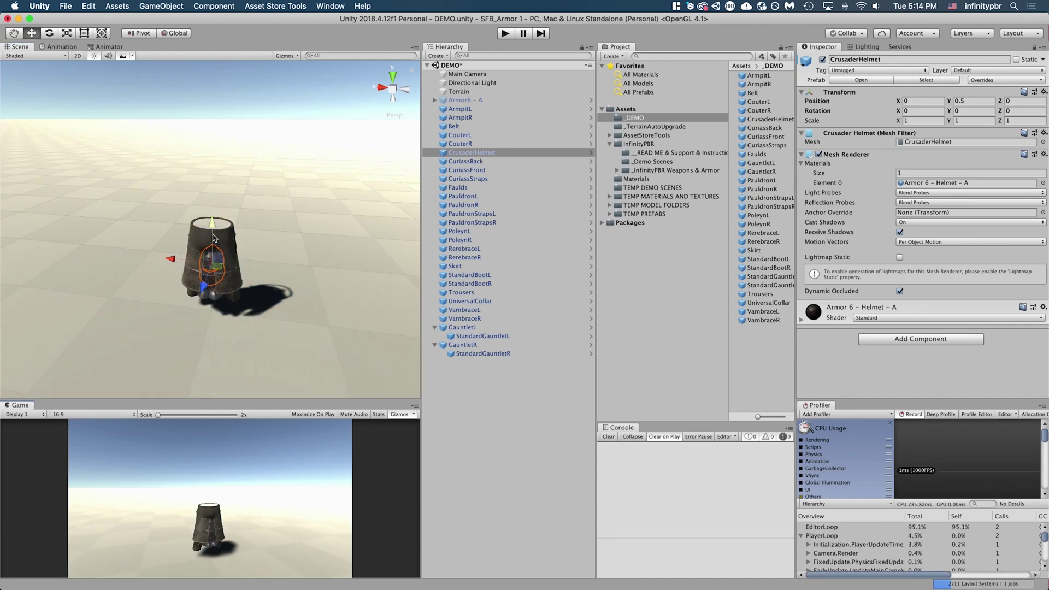
drag(215, 240, 224, 140)
Add a Mesh Collider component to the CrusaderHelmet.
click(915, 338)
text(co)
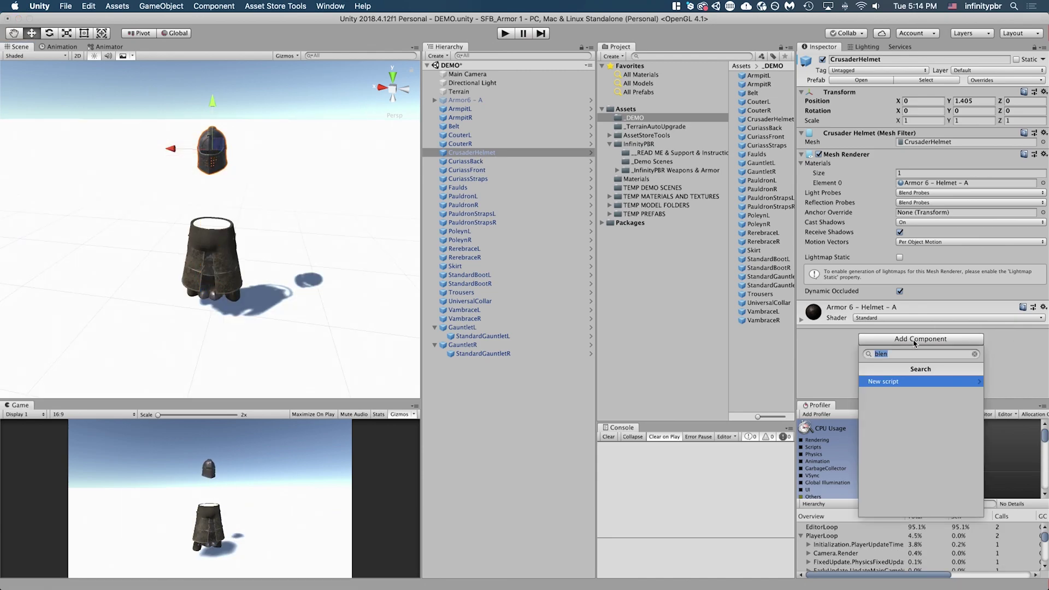
text(l)
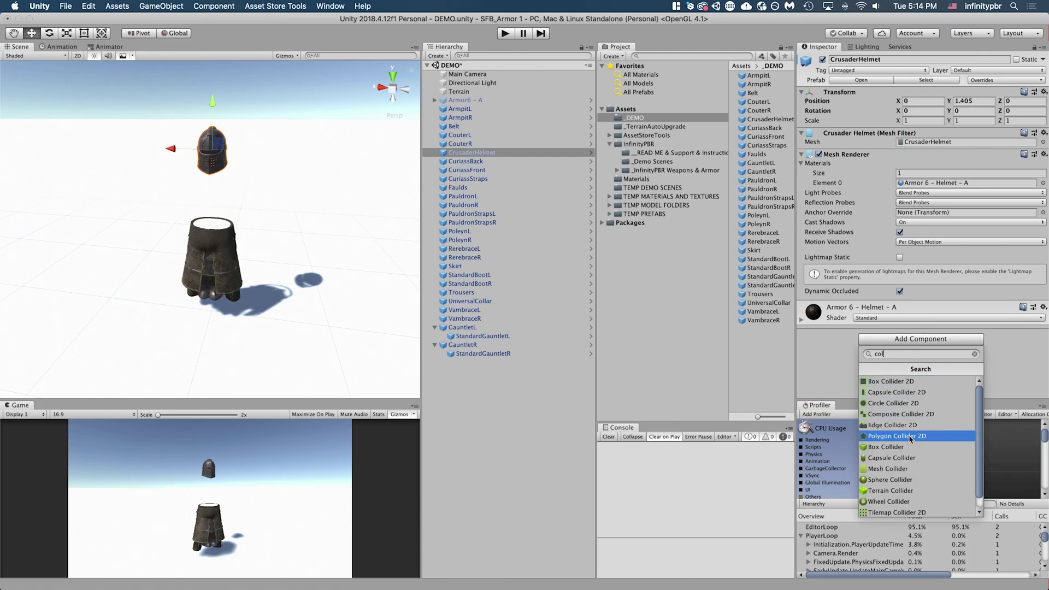
click(887, 469)
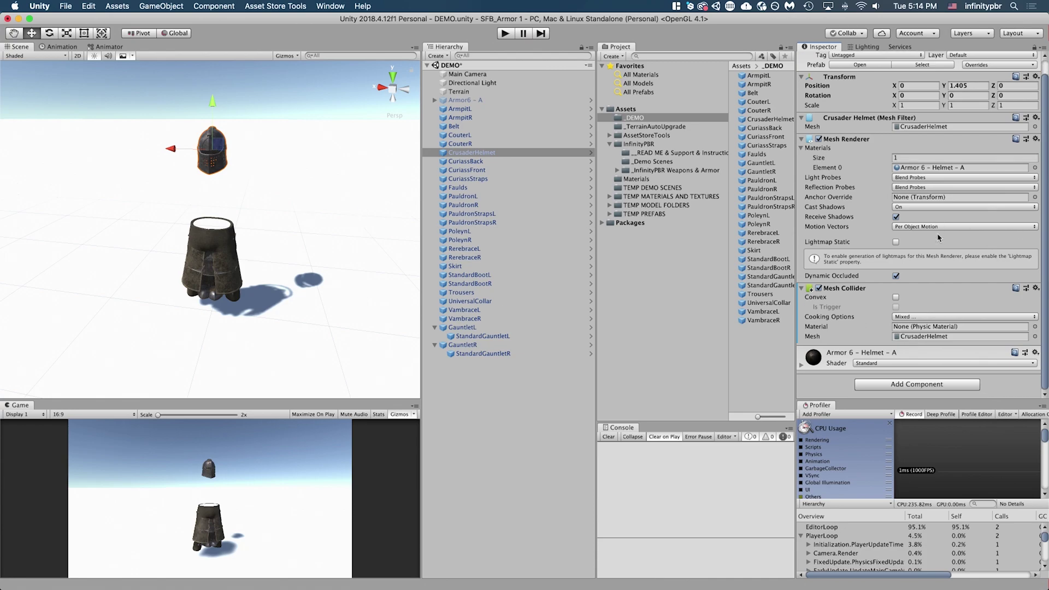
Add a Rigidbody to the CrusaderHelmet and make its Mesh Collider convex.
click(889, 385)
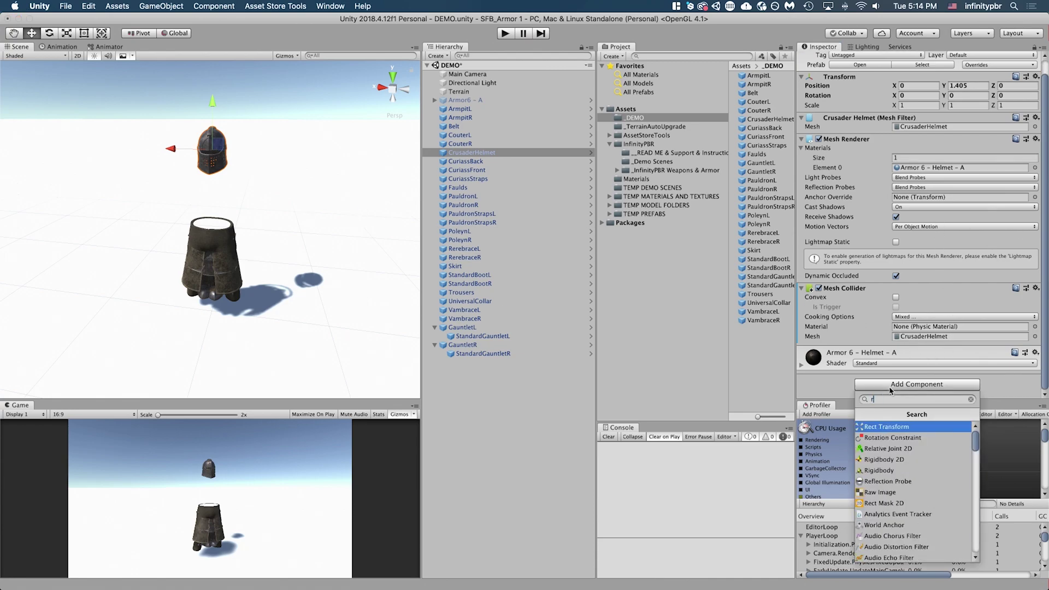
text(rigid)
click(879, 438)
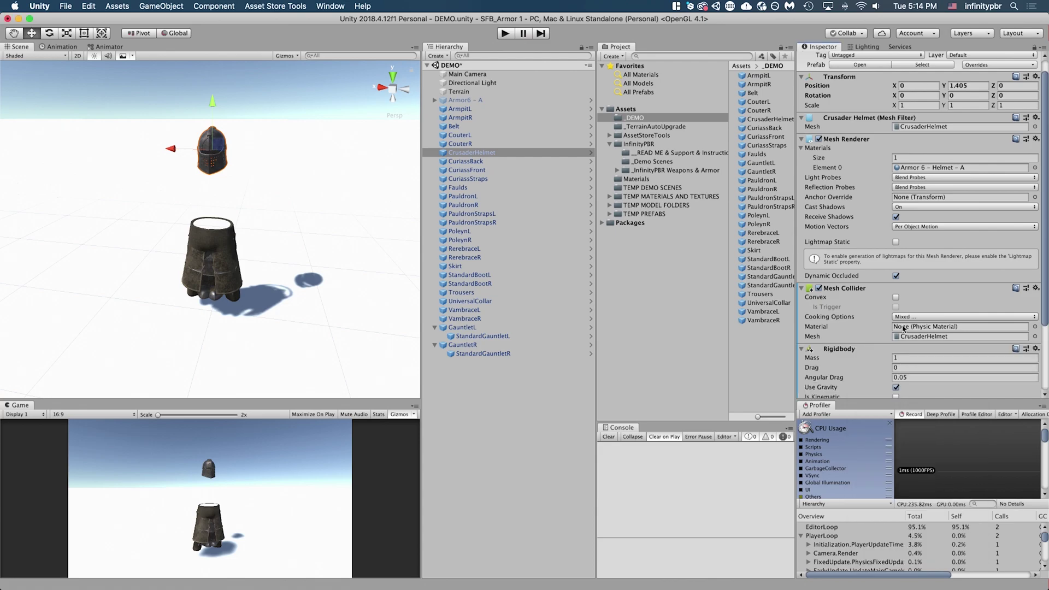
scroll(904, 330, down, 3)
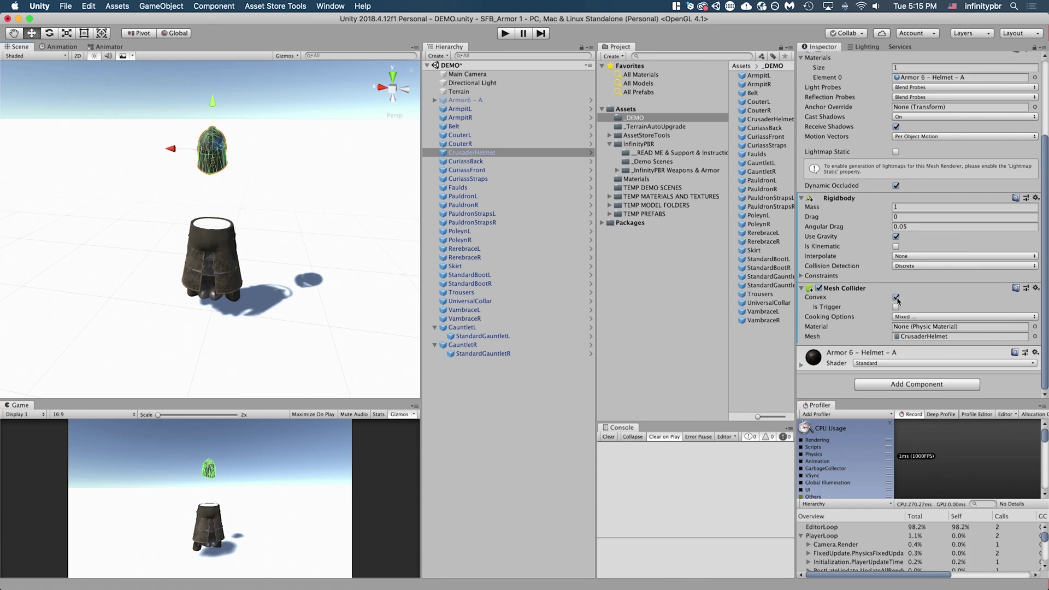
mouse_move(208, 118)
alt+mouse_down()
mouse_move(507, 160)
mouse_move(208, 135)
alt+mouse_up()
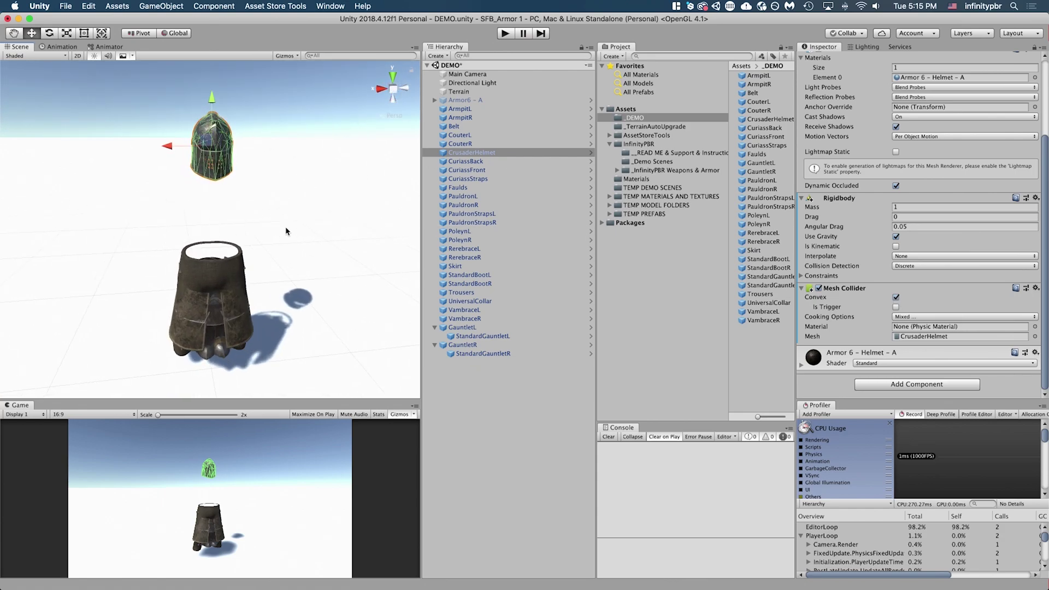
Run the scene to test the helmet's fall onto the terrain and examine it up close.
click(506, 34)
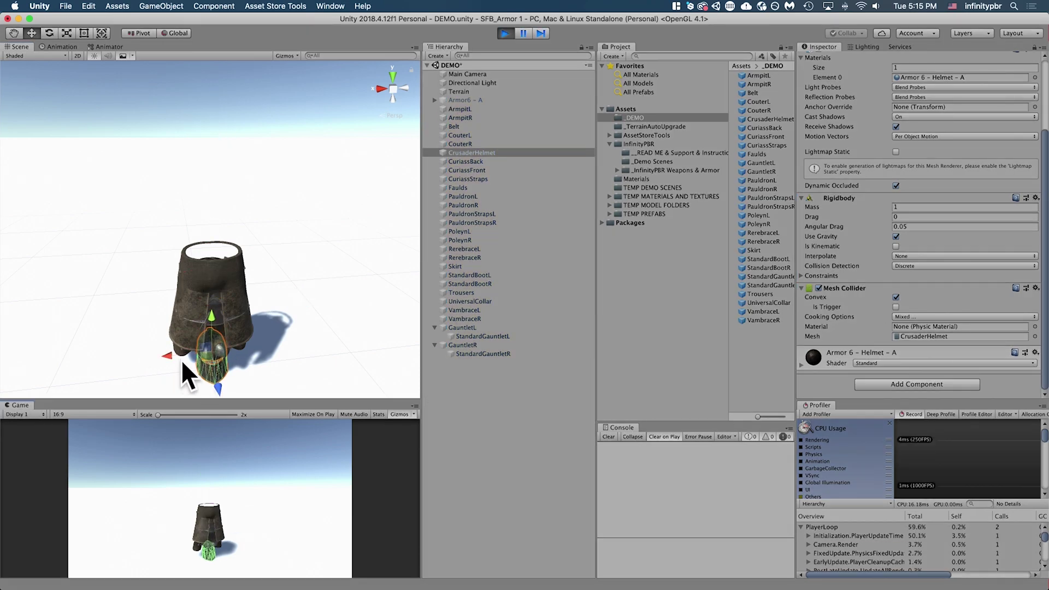
alt+drag(182, 360, 206, 304)
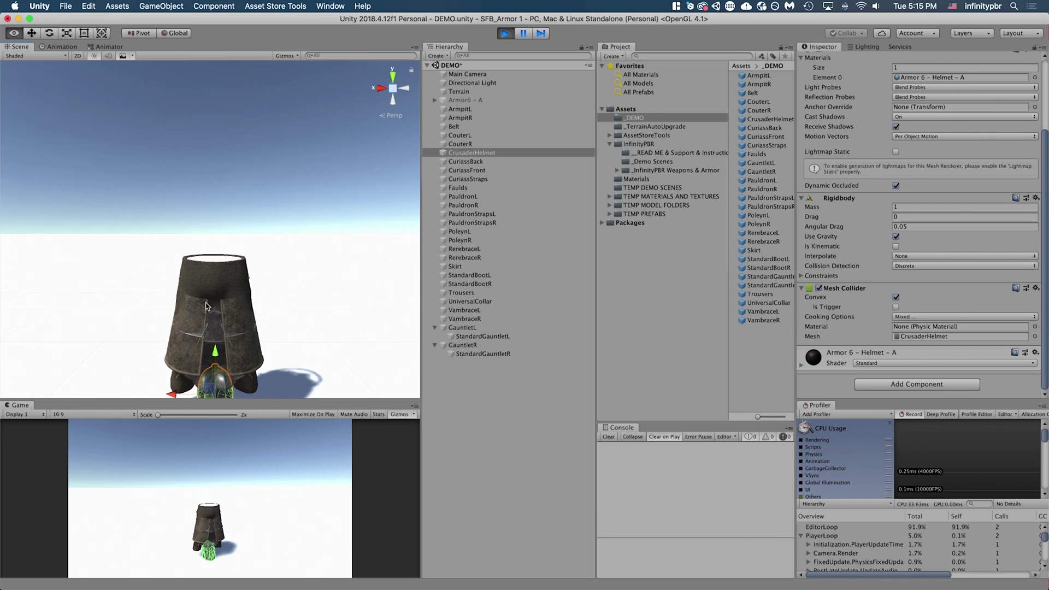
key(f)
middle_drag(209, 277, 277, 333)
Try moving the fallen helmet along X away from the other pieces, undo that, and stop the running scene.
drag(239, 288, 70, 291)
key(f)
alt+drag(174, 299, 234, 299)
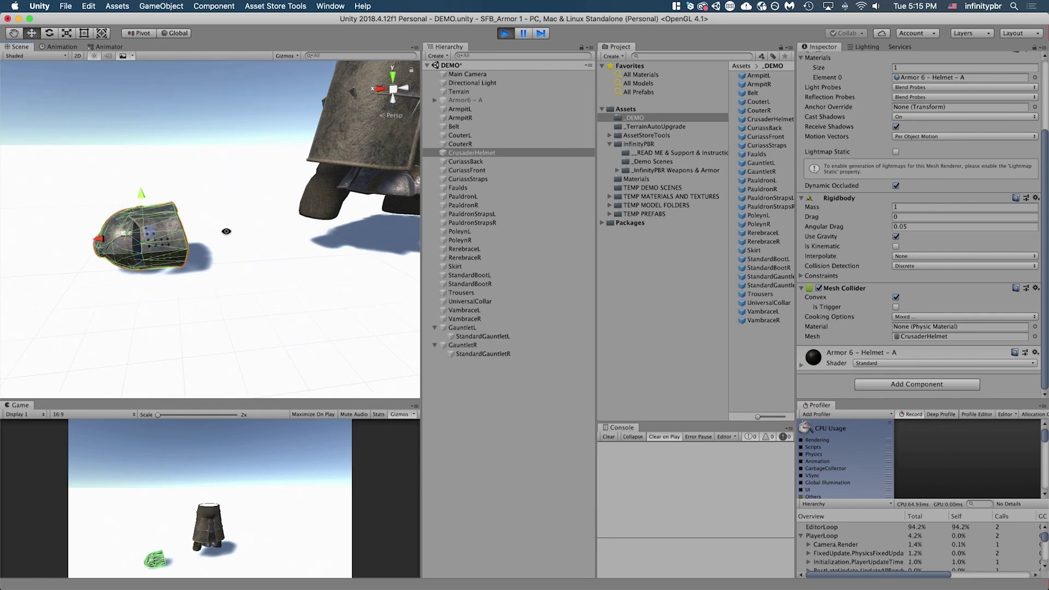
alt+drag(226, 231, 238, 279)
key(super+z)
key(super+z)
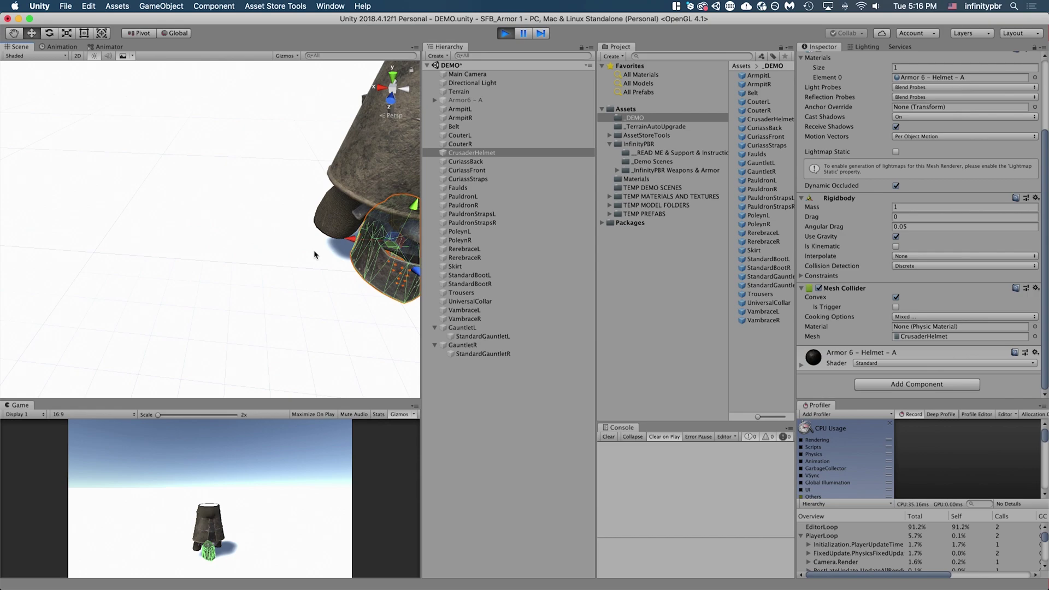
click(505, 33)
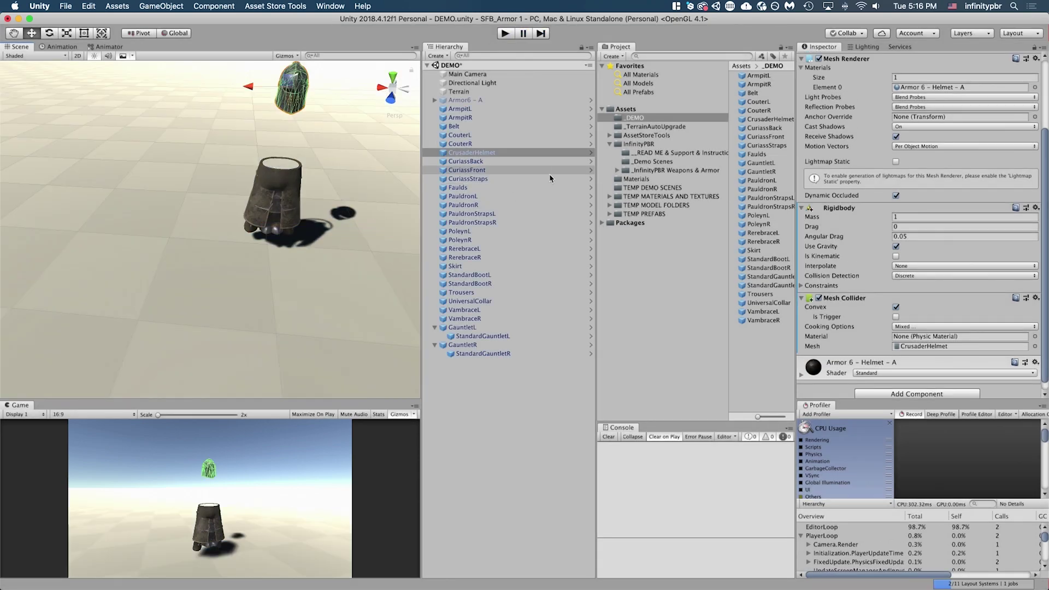
Add a Rigidbody to the ArmpitL, ArmpitR, Belt, CouterL and CouterR pieces together.
click(464, 109)
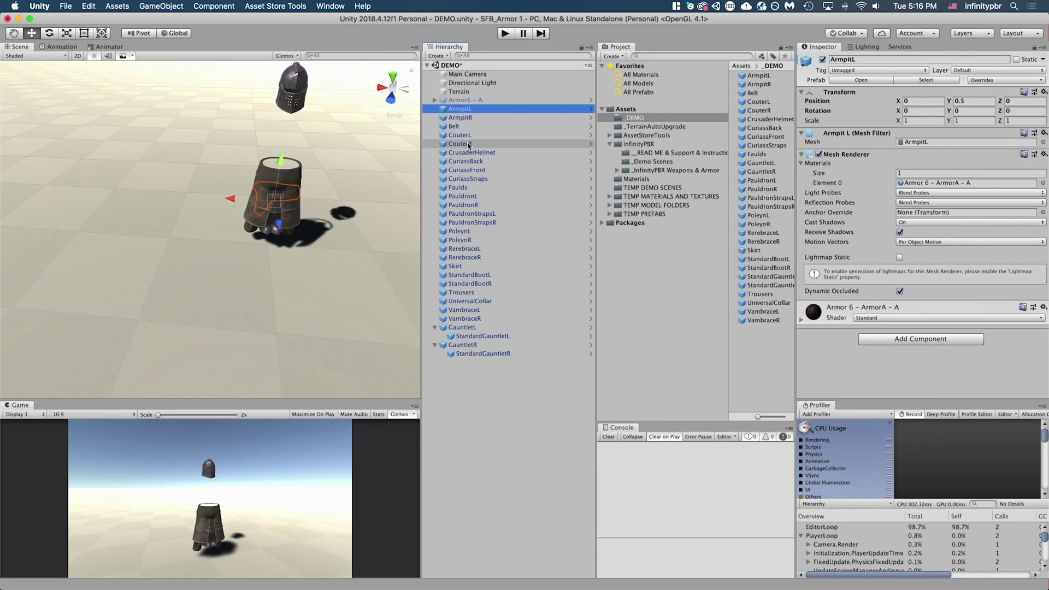
shift+click(468, 144)
click(934, 311)
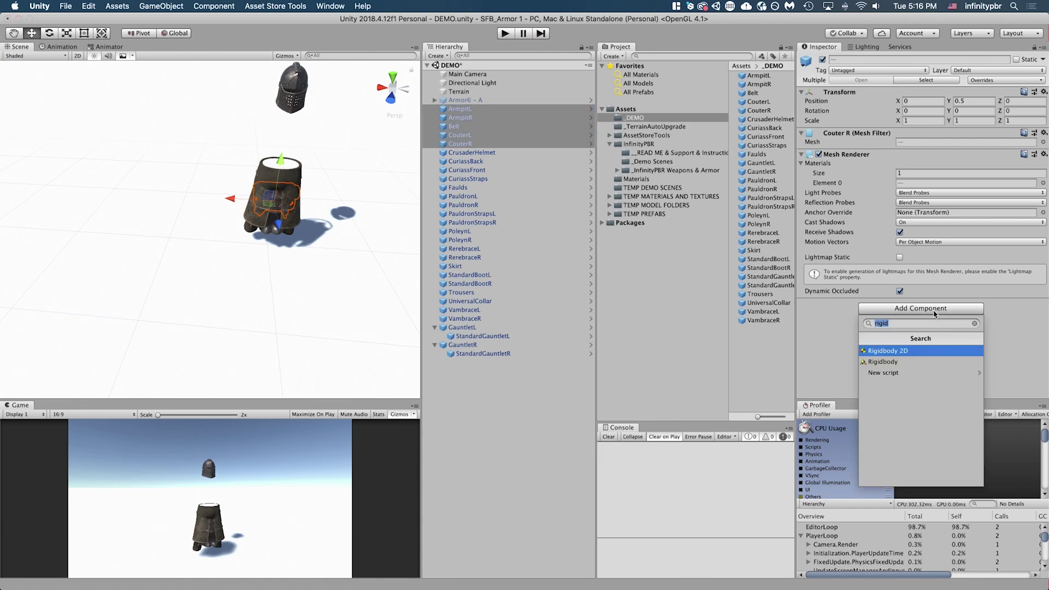
click(882, 364)
scroll(908, 295, down, 1)
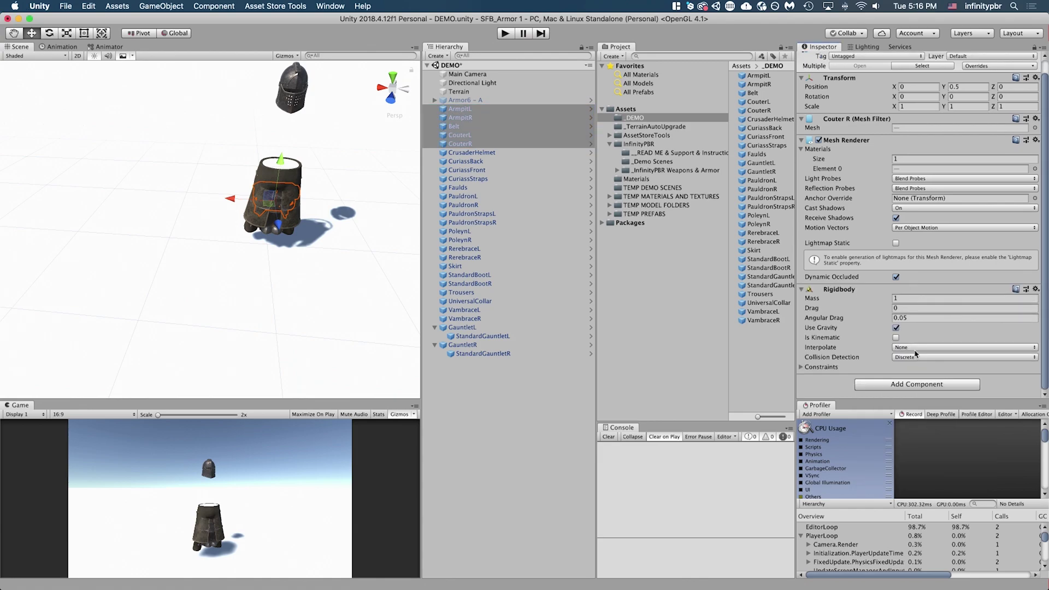
Add a Mesh Collider to the ArmpitL through CouterR pieces and check the component on the individual parts.
click(909, 385)
text(mesh)
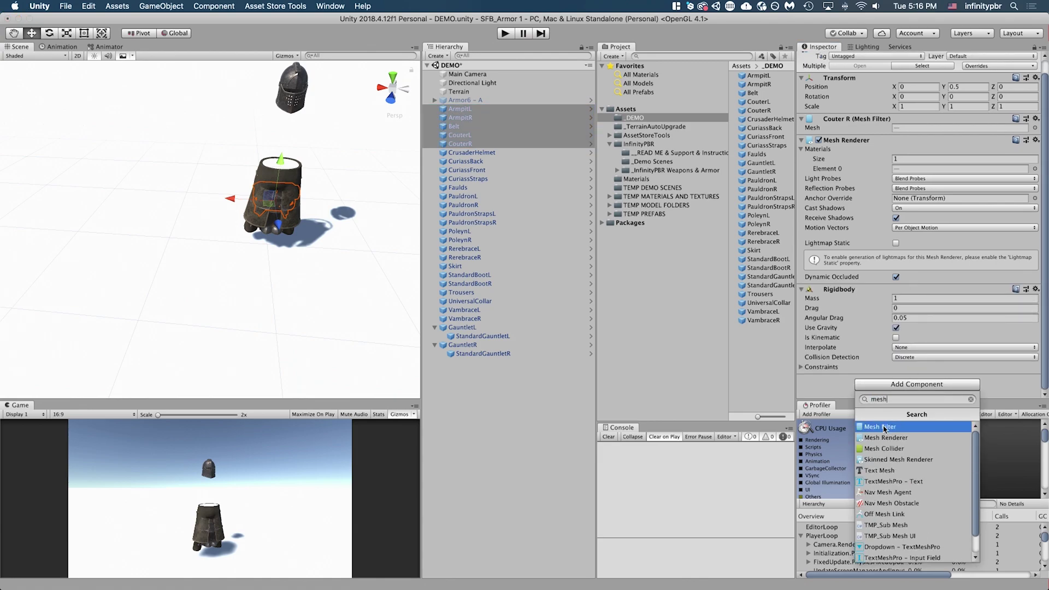
click(879, 449)
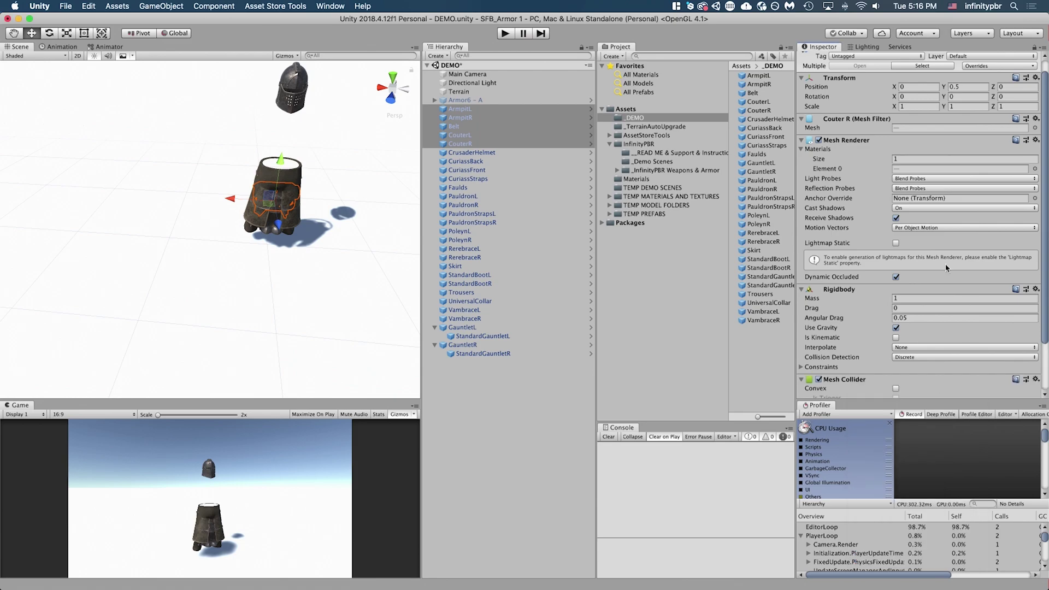
scroll(945, 265, down, 3)
click(469, 144)
key(Up)
key(Up)
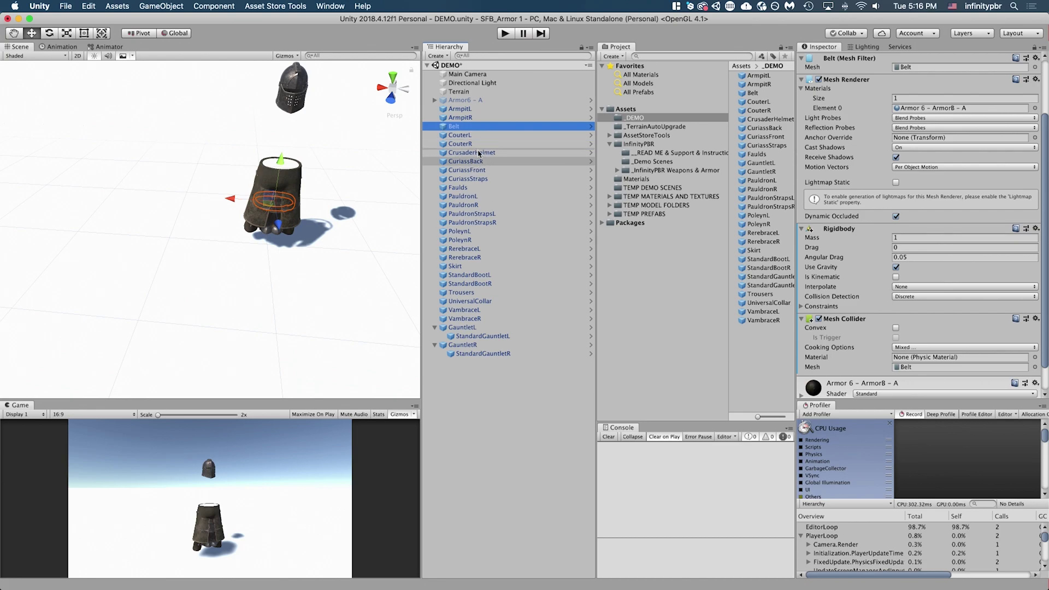
Add a Mesh Collider to every piece from CuriassBack through VambraceR plus StandardGauntletL and StandardGauntletR.
click(465, 161)
shift+click(487, 319)
super+click(480, 335)
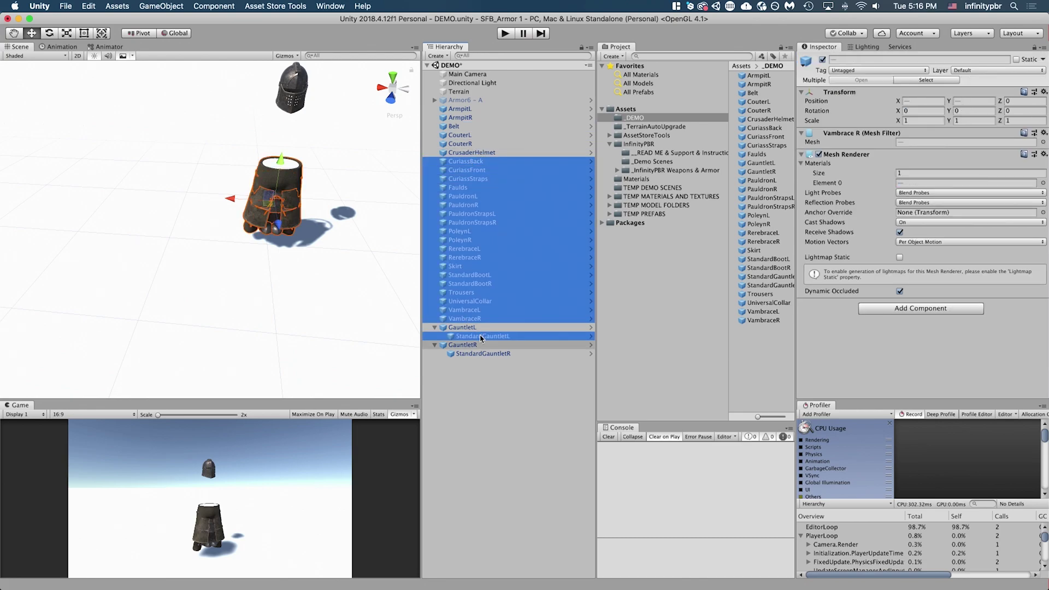
super+click(480, 354)
click(902, 309)
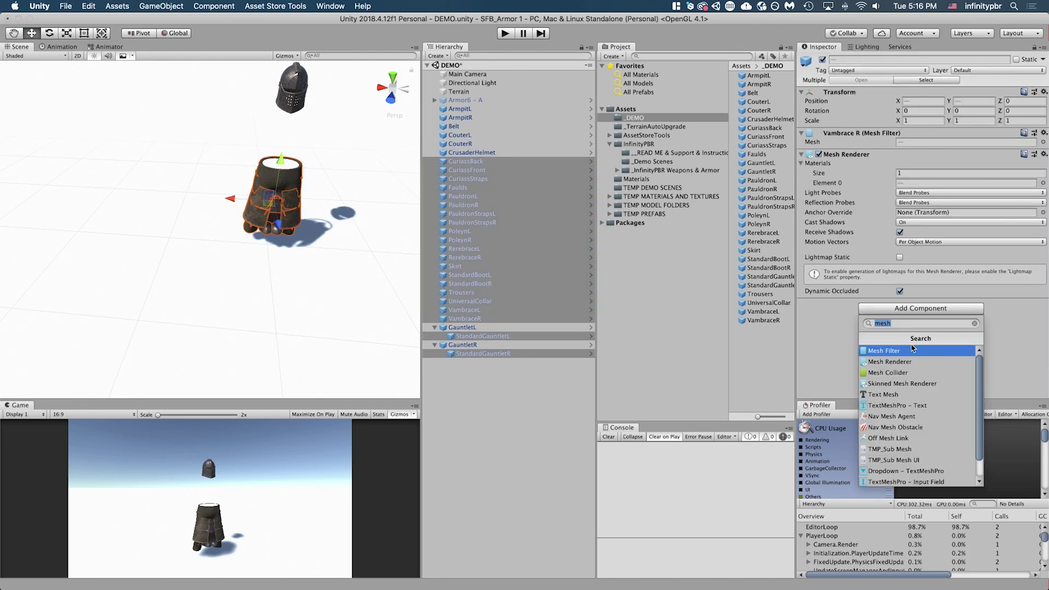
click(898, 373)
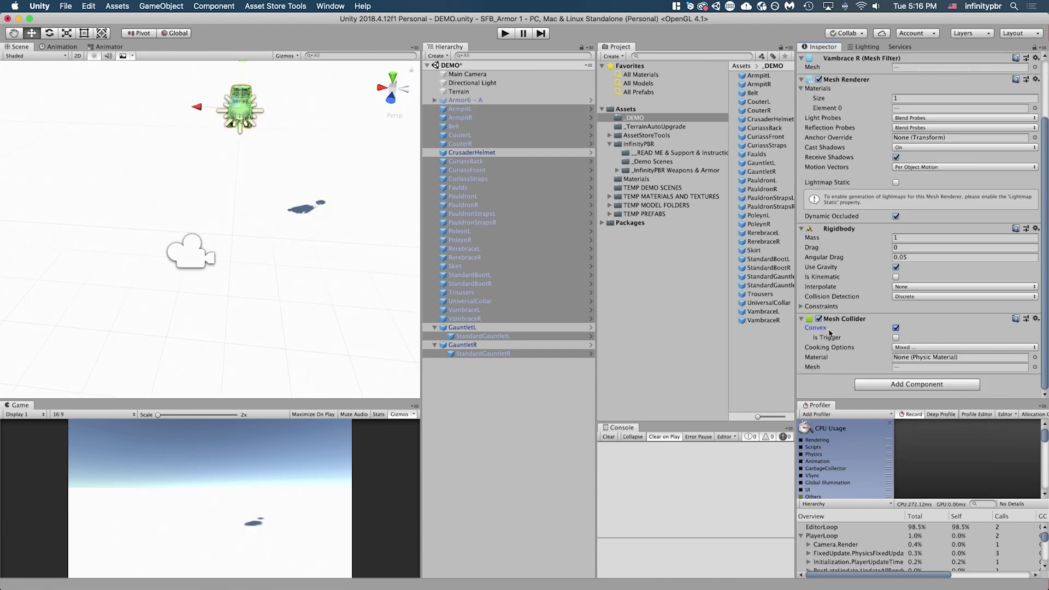
Run the scene to test the whole armor's fall with overlapping pieces, and stop it.
click(512, 33)
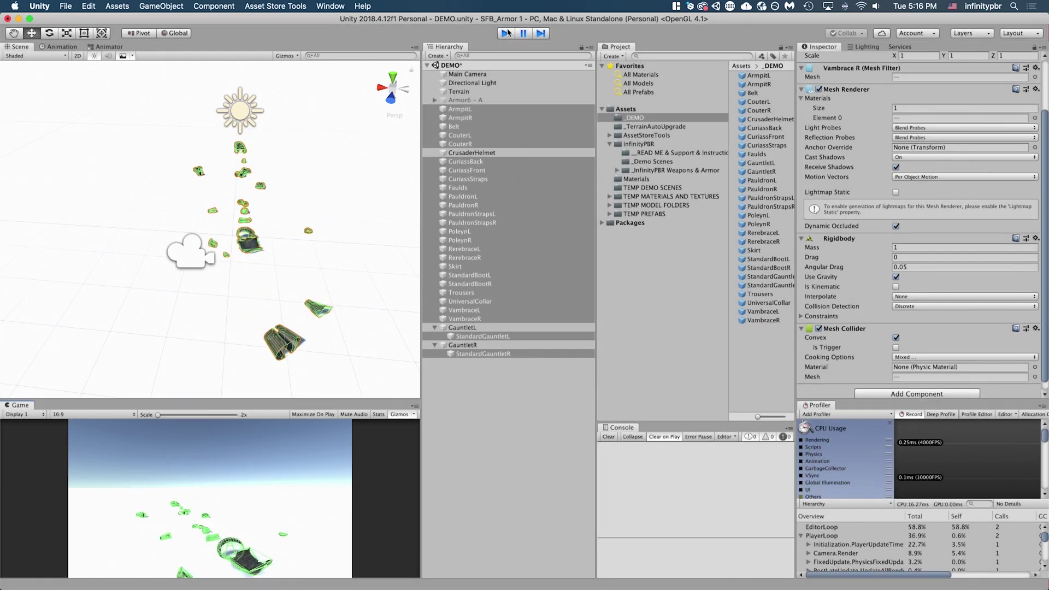
click(508, 34)
Spread the armpit, belt, couter, cuirass and pauldron pieces apart in the scene.
click(196, 109)
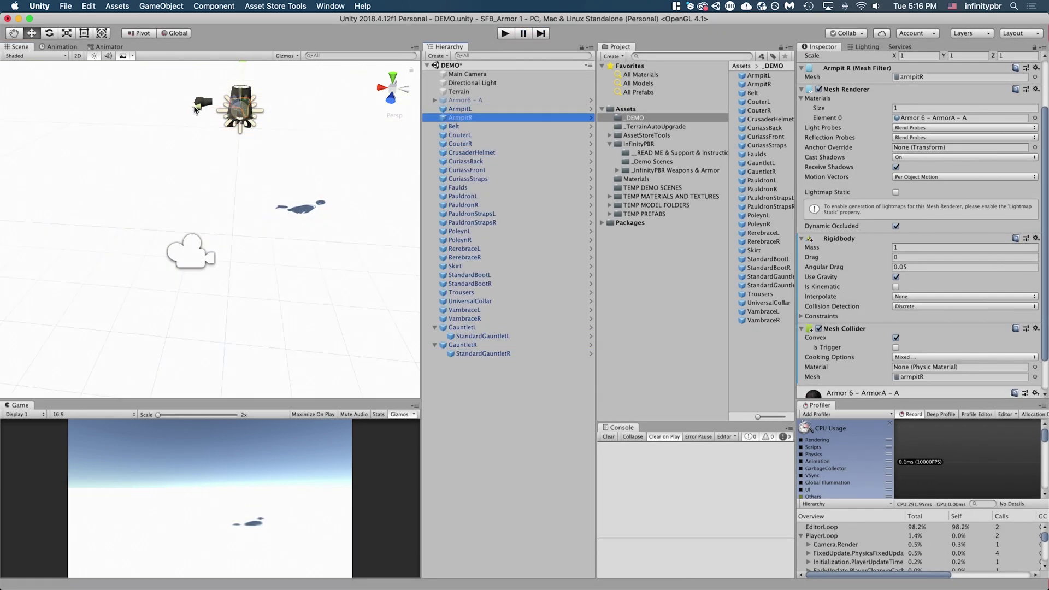
click(481, 126)
click(480, 135)
click(481, 143)
click(480, 161)
click(481, 170)
click(481, 179)
click(484, 196)
click(481, 205)
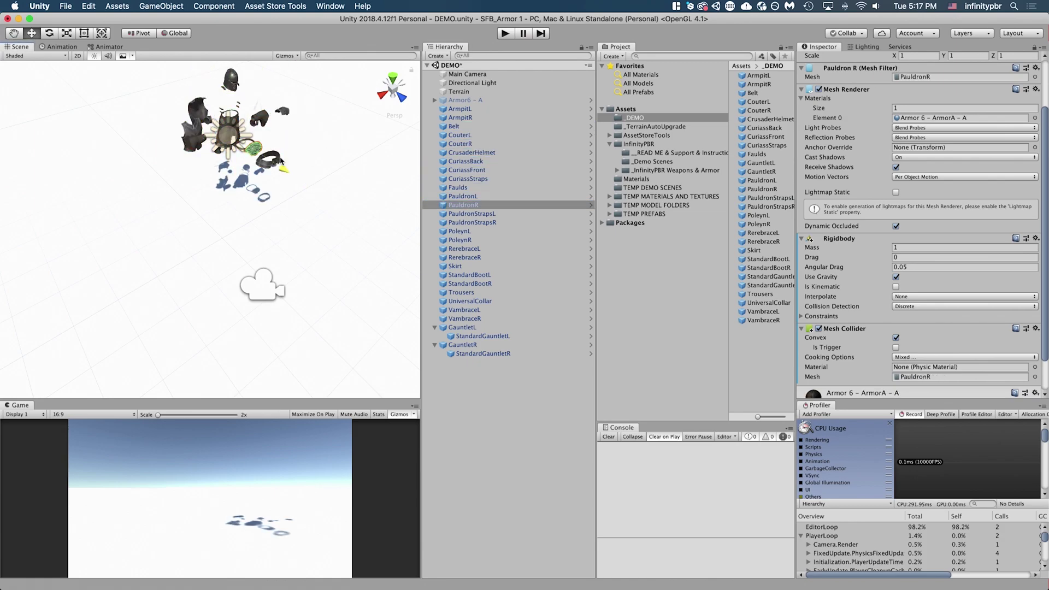
Spread the pauldron straps, poleyns, rerebraces, skirt and boots away from the remaining pieces.
key(Down)
key(Down)
key(Down)
key(Down)
key(Down)
key(Down)
key(Down)
key(Down)
key(Down)
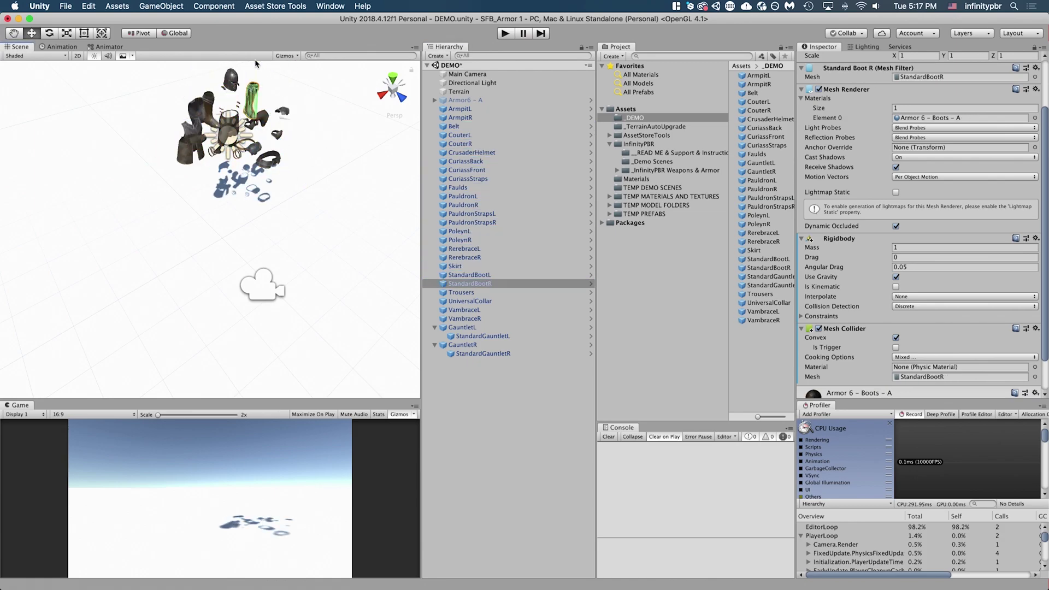
Spread the trousers, collar, vambraces and gauntlets apart and clear the selection.
key(Down)
key(Down)
key(Down)
key(Down)
key(Down)
key(Down)
key(Down)
click(506, 415)
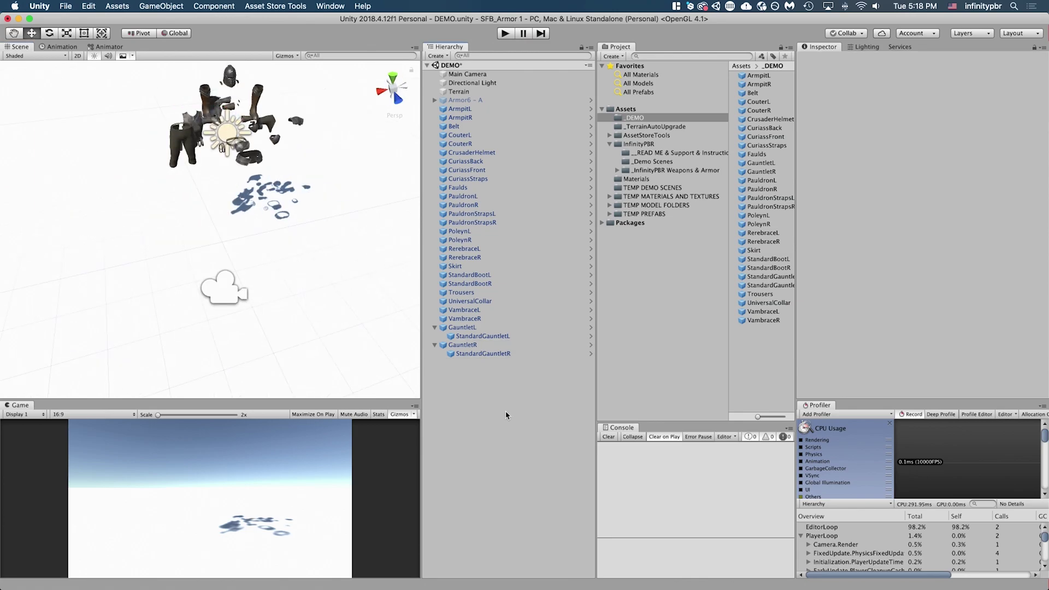
Run the scene with the pieces spread apart and view how they land on the terrain.
alt+drag(253, 201, 306, 159)
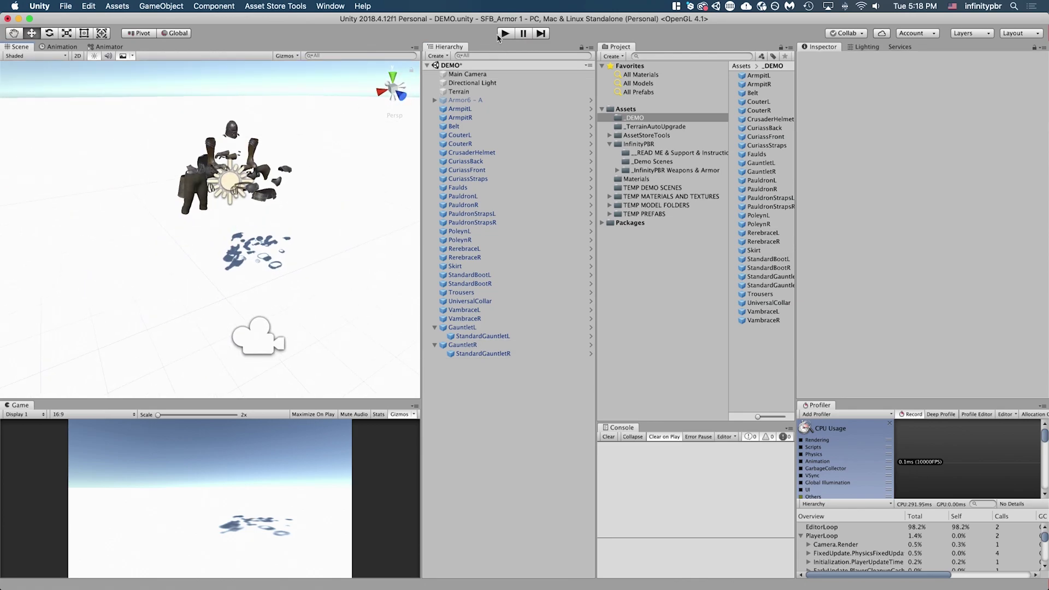
click(501, 34)
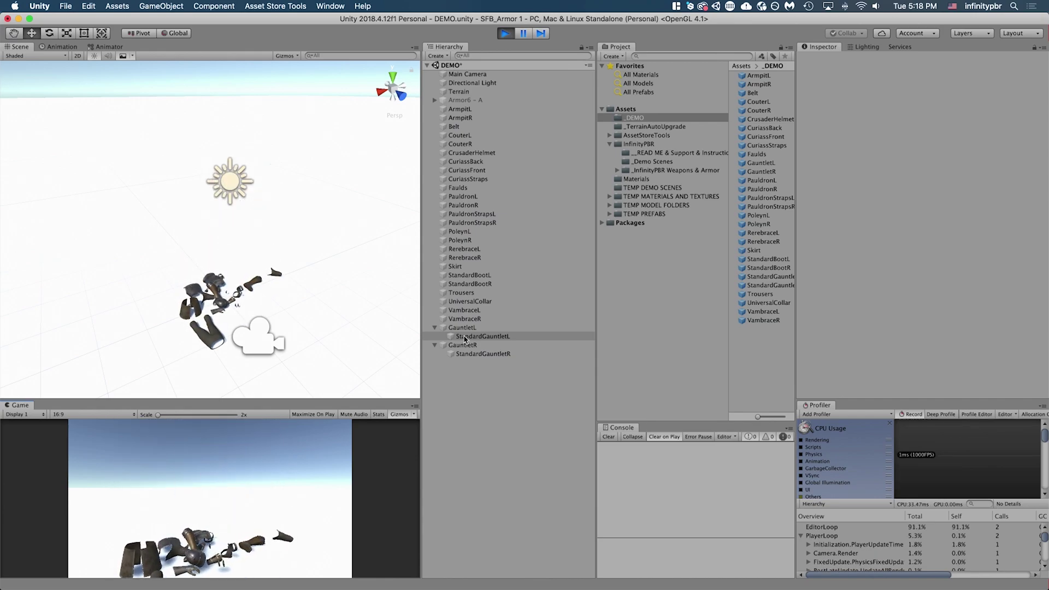
scroll(236, 289, down, 5)
alt+drag(273, 350, 236, 294)
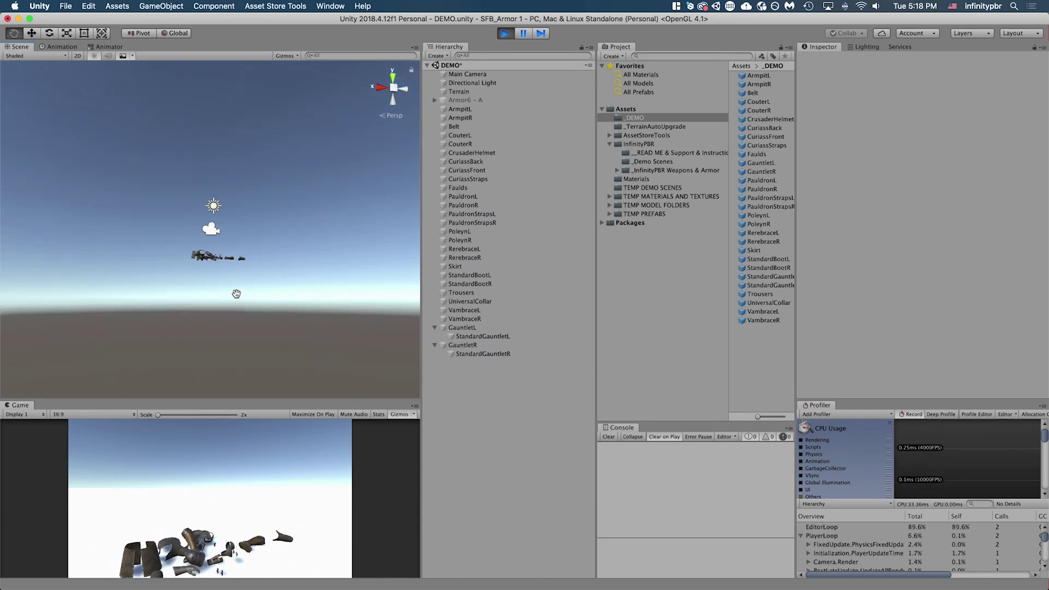
alt+drag(234, 228, 238, 311)
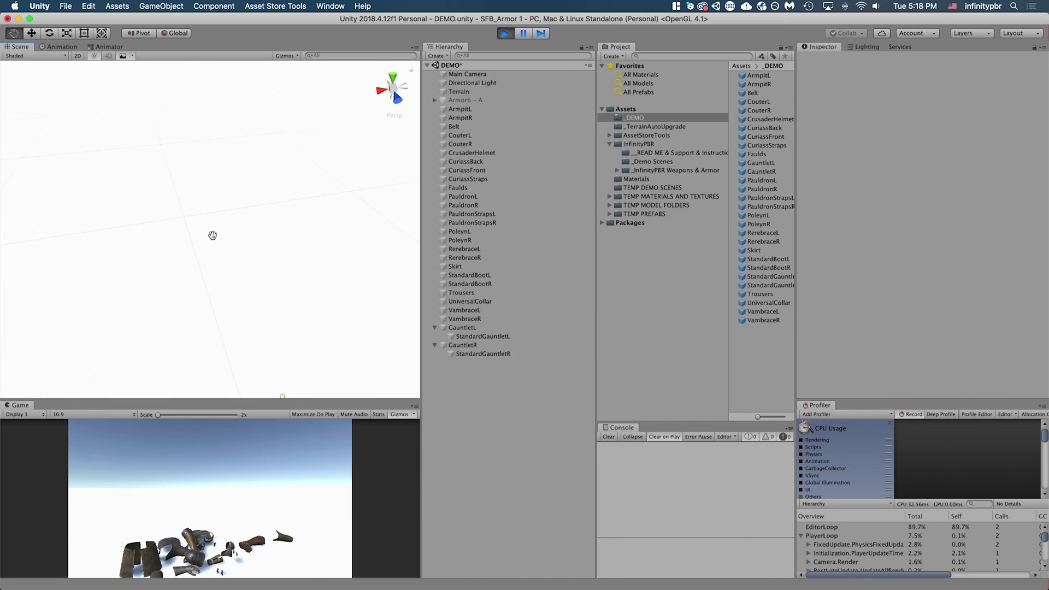
middle_drag(212, 236, 211, 173)
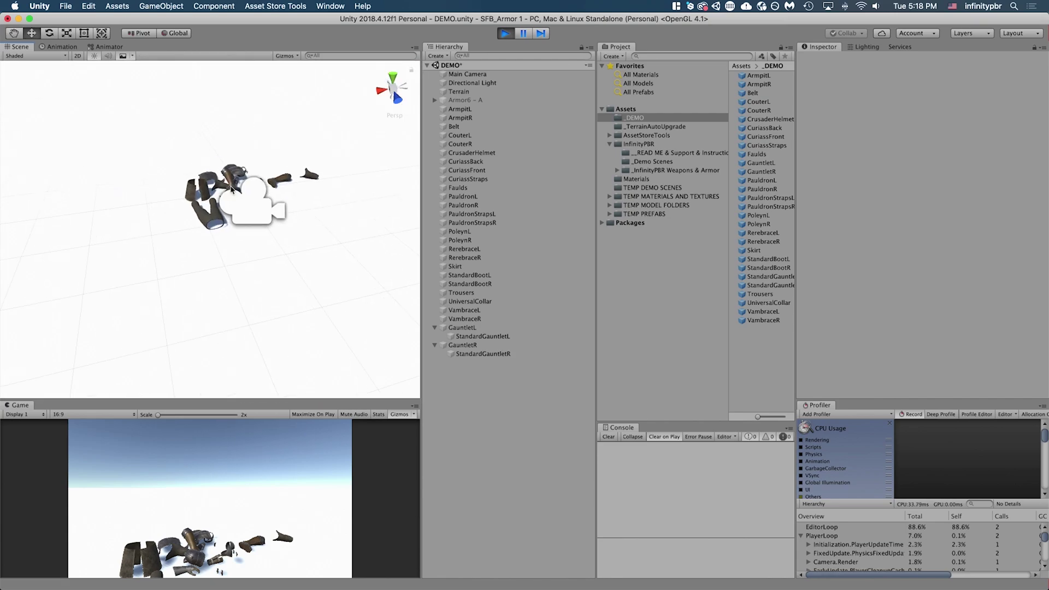
Examine the fallen armor pieces up close and from other angles, and stop the running scene.
scroll(231, 190, up, 4)
alt+drag(268, 185, 225, 213)
scroll(272, 201, up, 5)
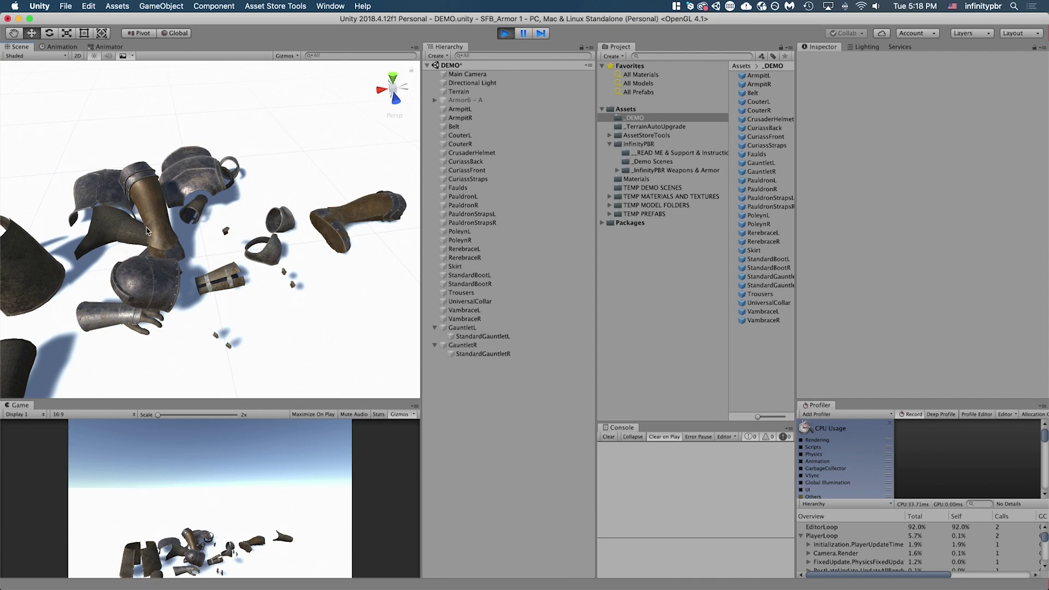
scroll(148, 230, down, 3)
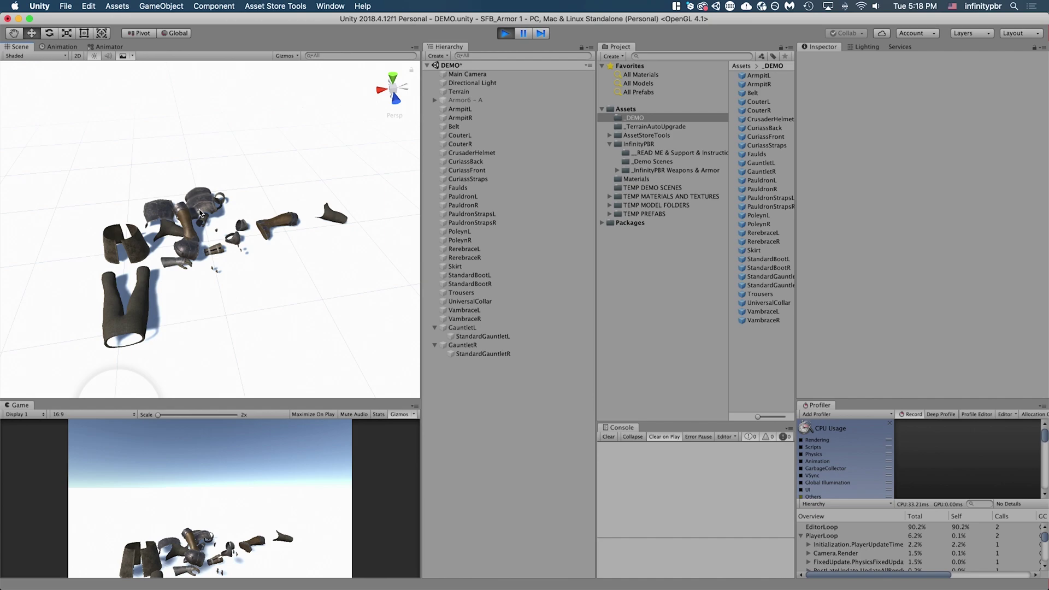
alt+drag(202, 255, 239, 282)
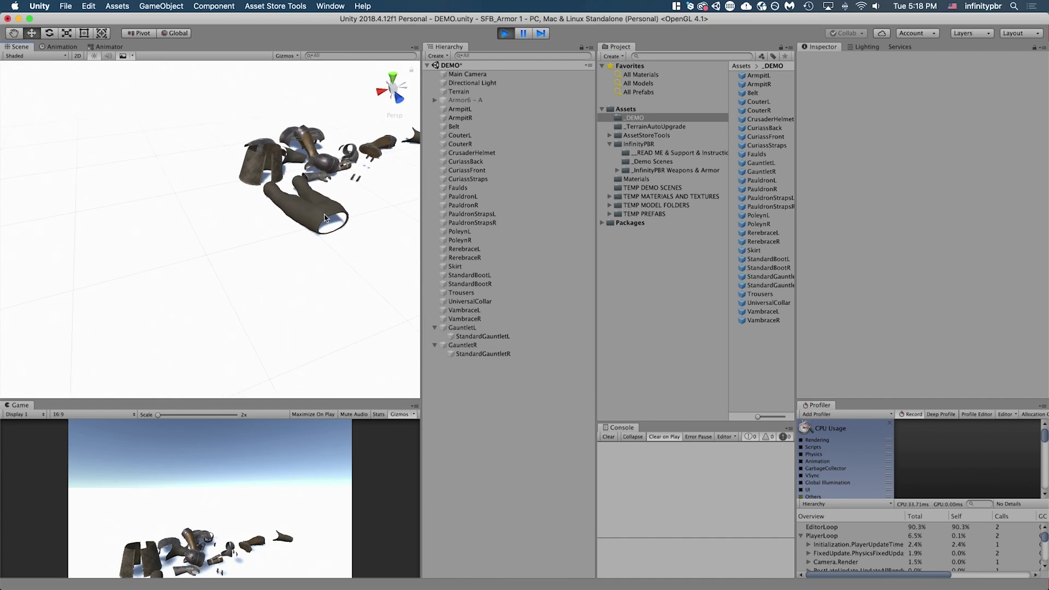
middle_drag(337, 207, 199, 350)
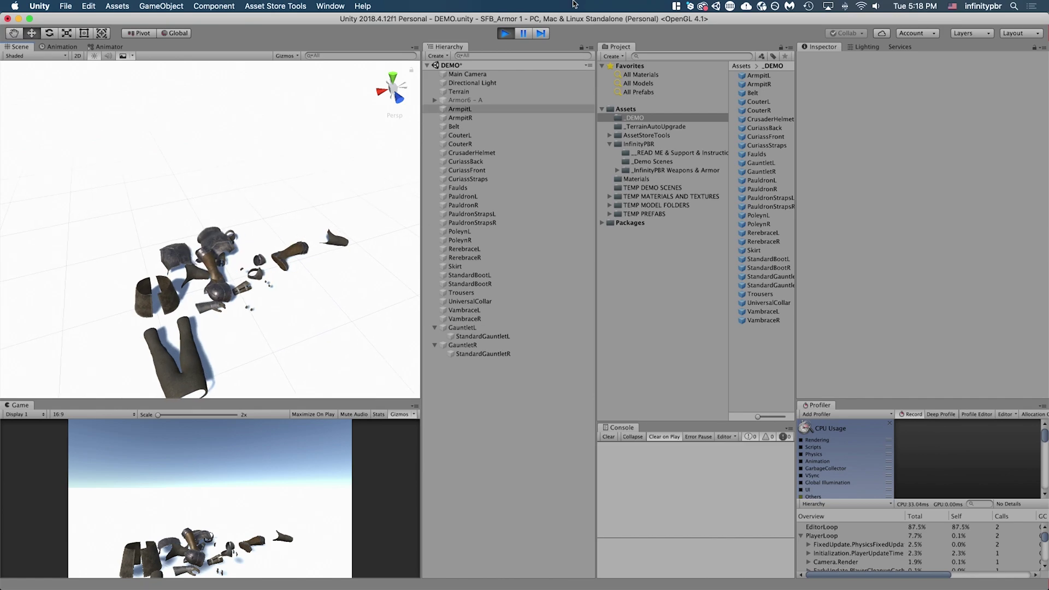
click(504, 34)
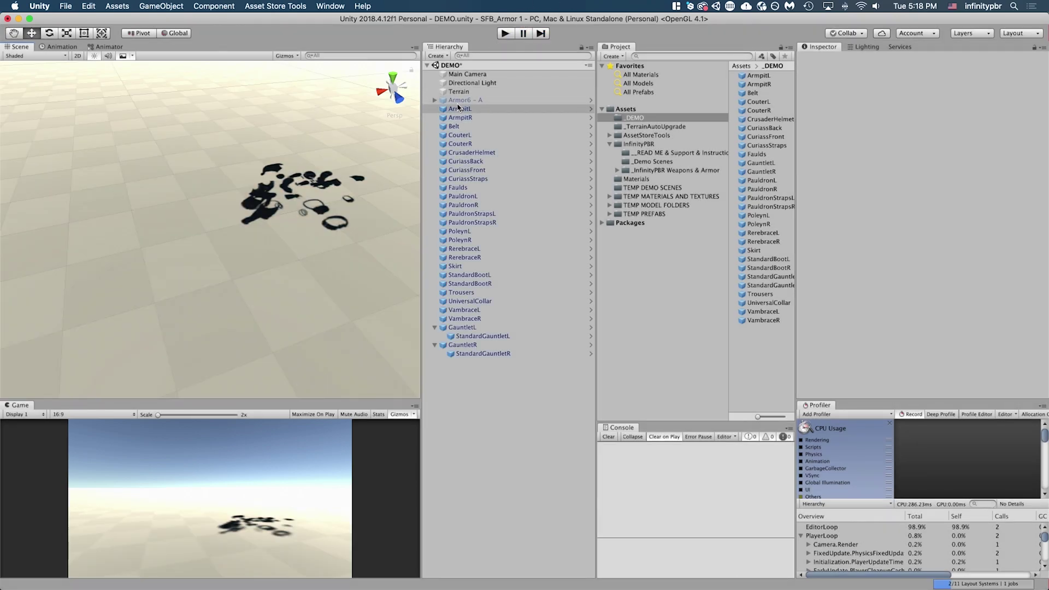
Set the position of all armor pieces to 0, 0, 0 and raise them together to about 1.6 on Y.
click(434, 327)
click(434, 336)
click(913, 101)
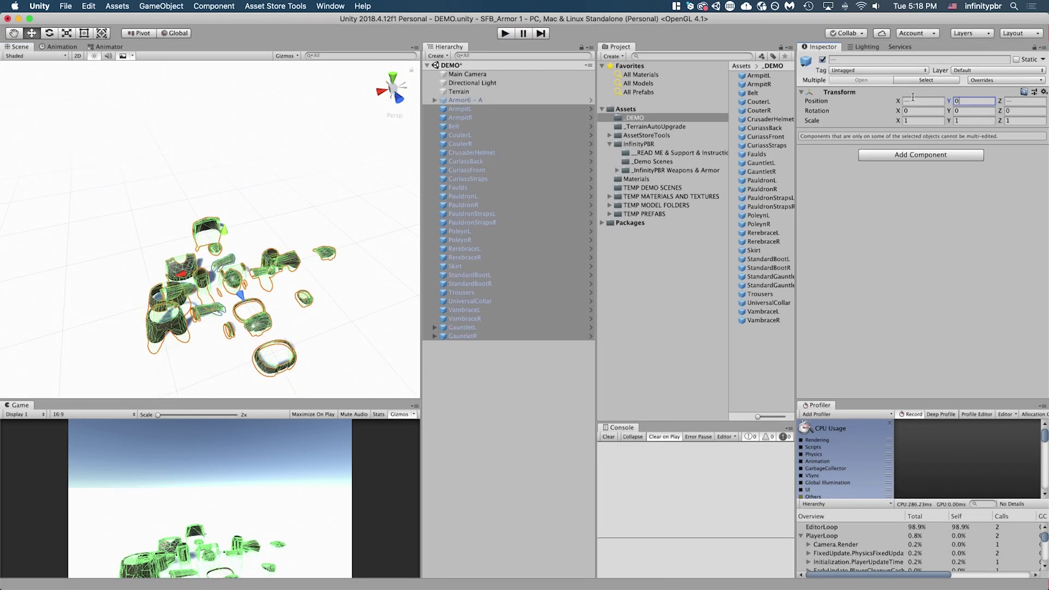
text(0)
key(Tab)
text(0)
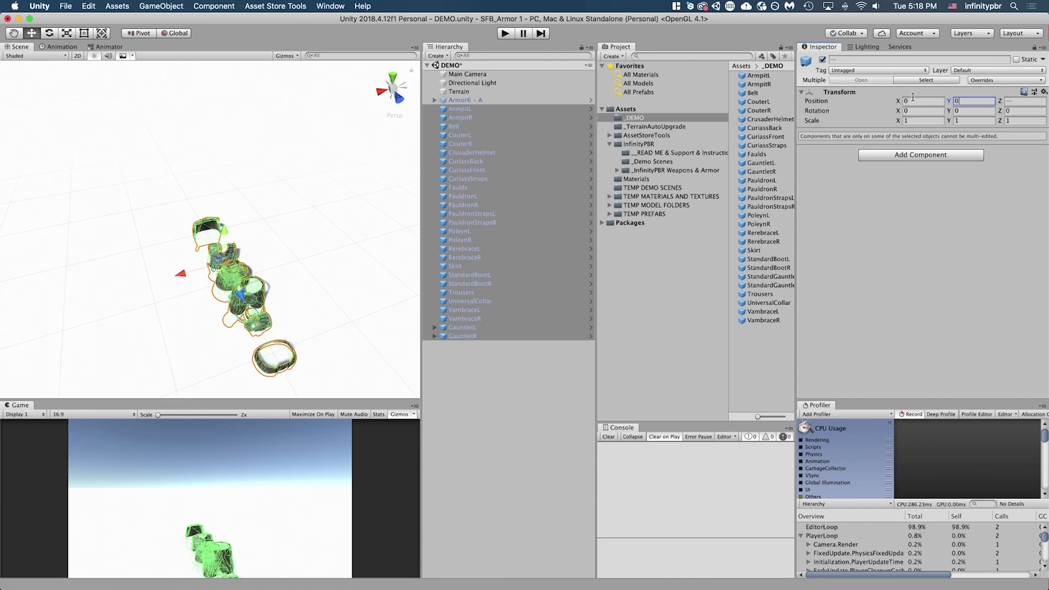
key(Tab)
text(0)
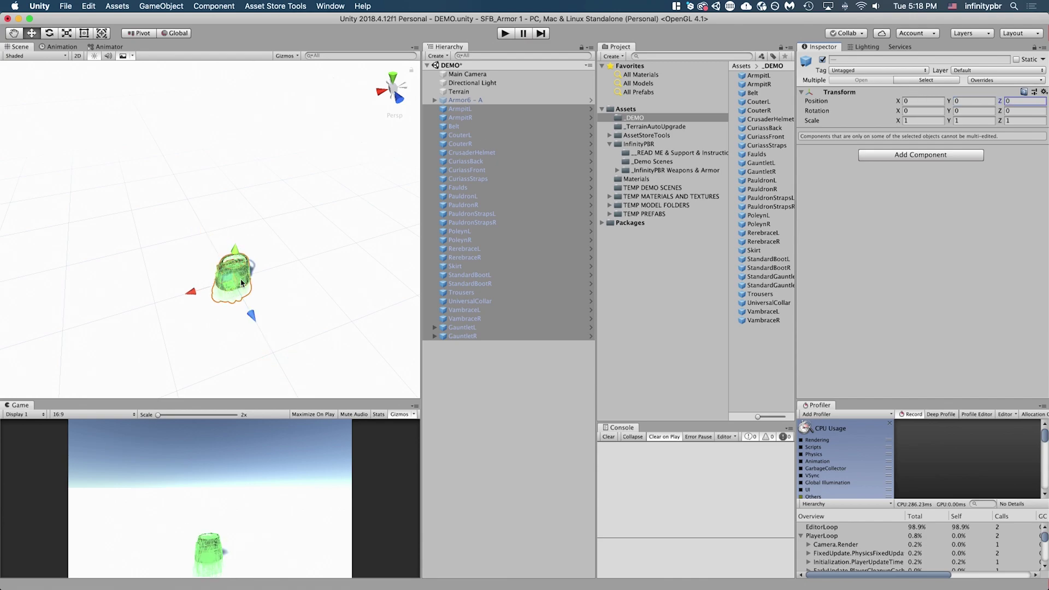
drag(231, 255, 241, 125)
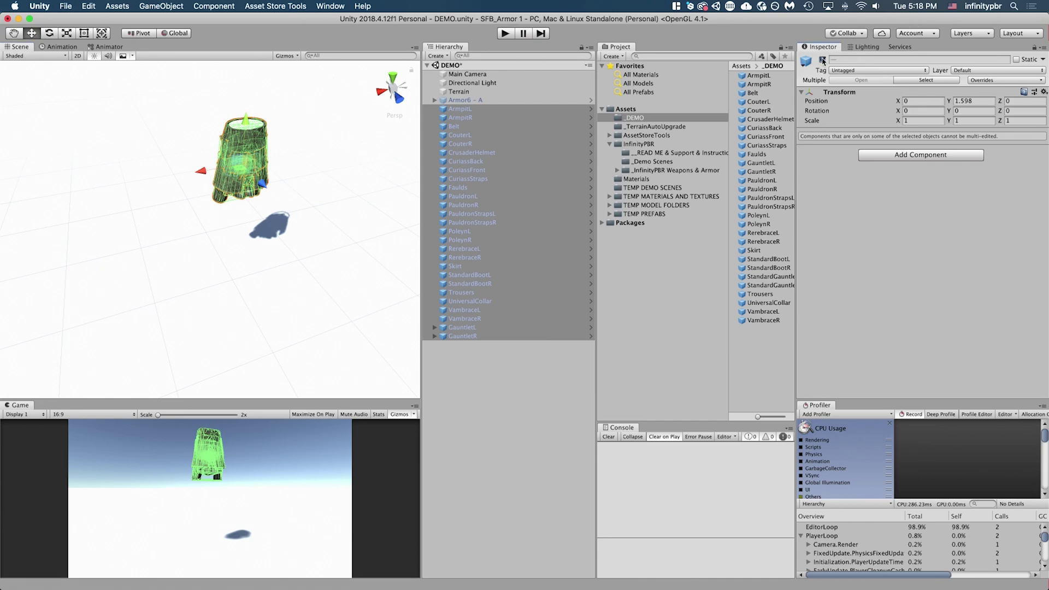
Deactivate all armor pieces and reactivate only CuriassBack, CuriassFront and CuriassStraps.
click(823, 60)
click(465, 161)
shift+click(468, 179)
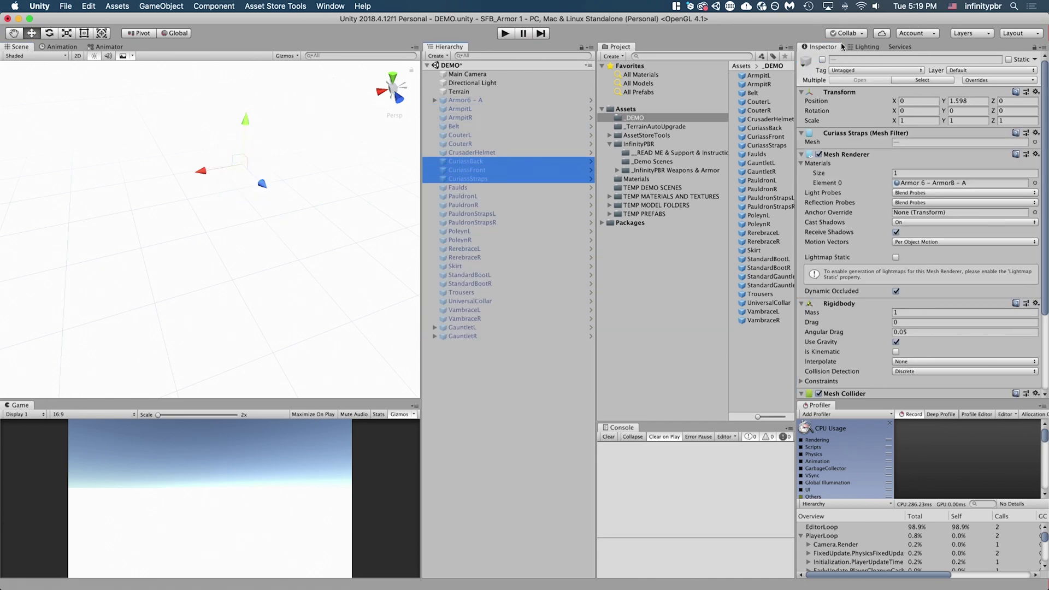
click(823, 60)
key(f)
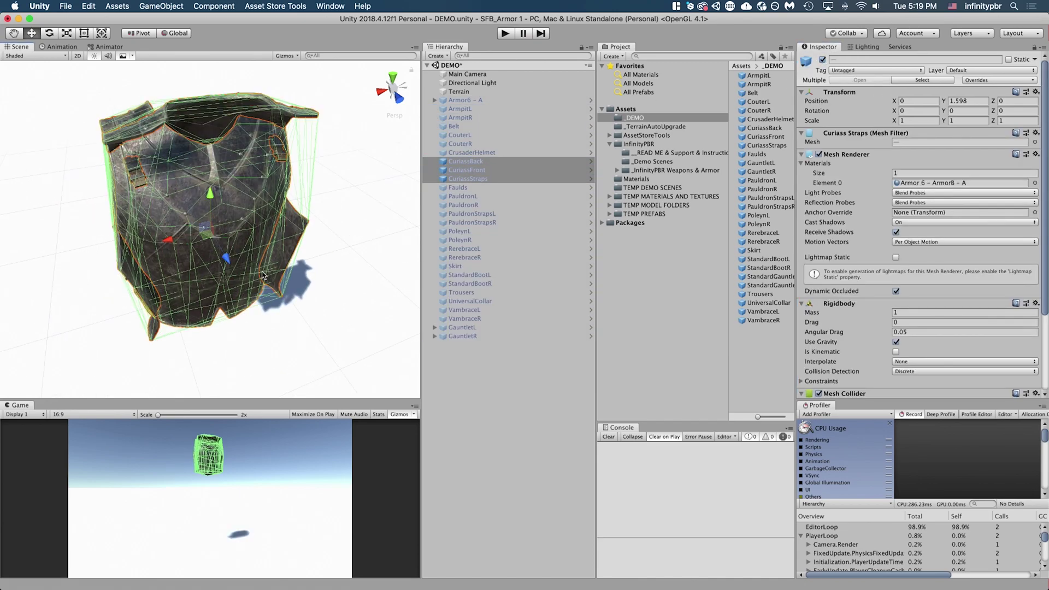
Shift the cuirass's front and back plates along Z to adjust the gap between them.
alt+drag(259, 283, 377, 256)
click(495, 386)
alt+drag(183, 191, 204, 173)
click(207, 218)
drag(239, 234, 291, 242)
alt+drag(221, 245, 280, 190)
drag(319, 228, 259, 283)
Move CuriassStraps to about 1.675 on Y and 0.072 on Z.
click(464, 179)
drag(210, 187, 208, 149)
drag(248, 199, 284, 207)
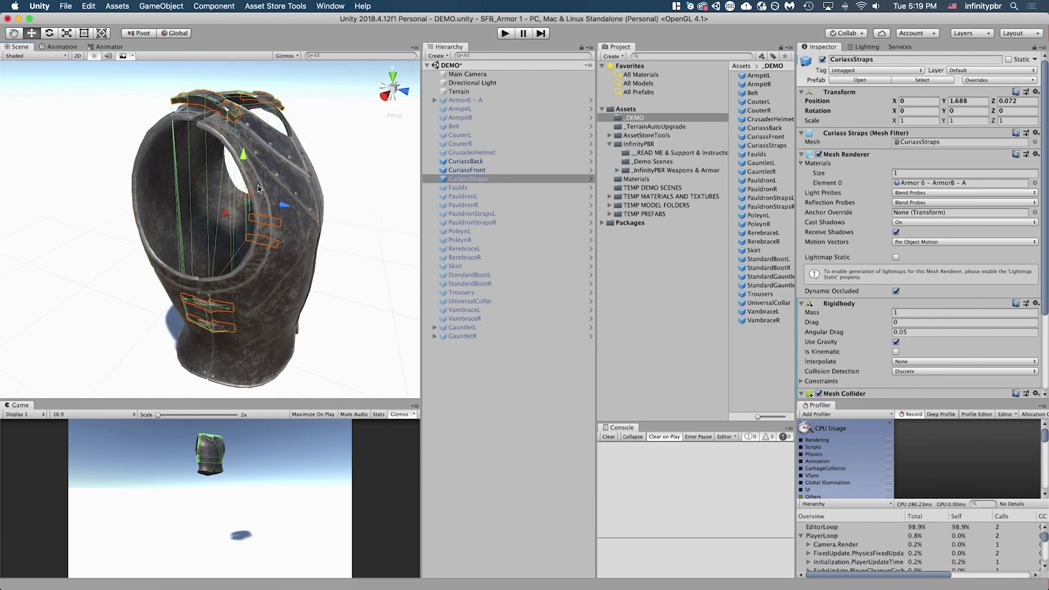
drag(244, 153, 245, 164)
mouse_move(350, 211)
alt+mouse_down()
mouse_move(219, 213)
mouse_move(492, 164)
mouse_move(351, 206)
alt+mouse_up()
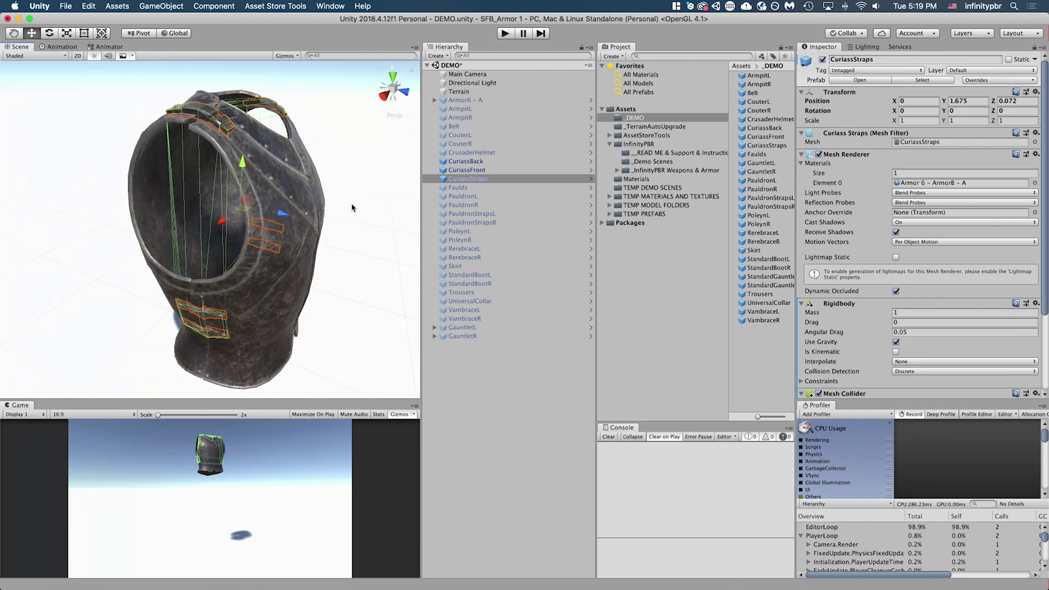
Run the scene to test the cuirass pieces' fall, stop it, and view the reset cuirass up close.
click(501, 369)
scroll(214, 196, down, 3)
mouse_move(228, 203)
alt+mouse_down()
mouse_move(339, 189)
mouse_move(236, 196)
alt+mouse_up()
scroll(236, 198, down, 5)
click(504, 33)
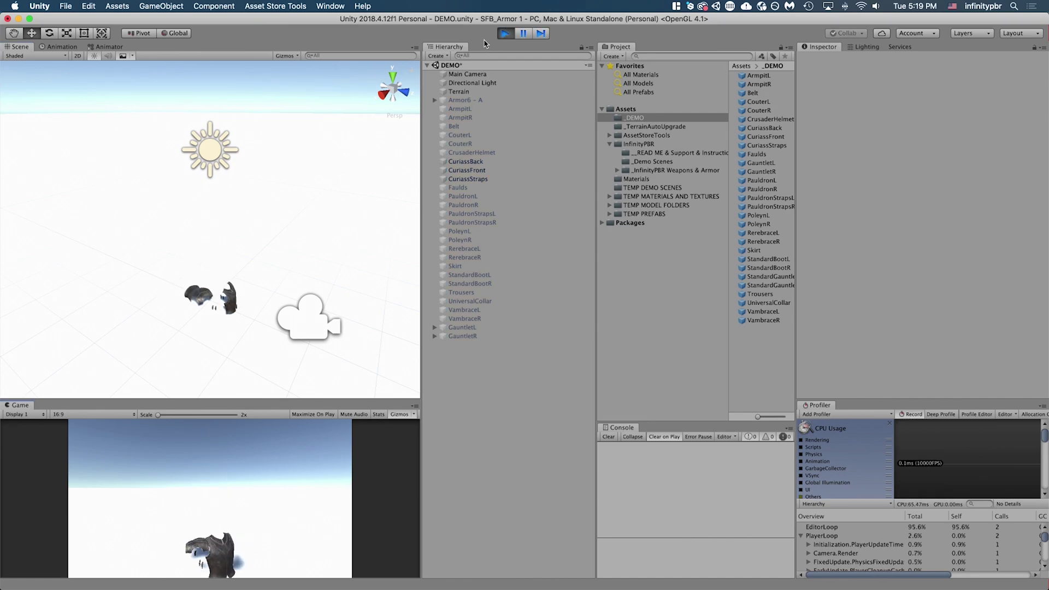
click(505, 34)
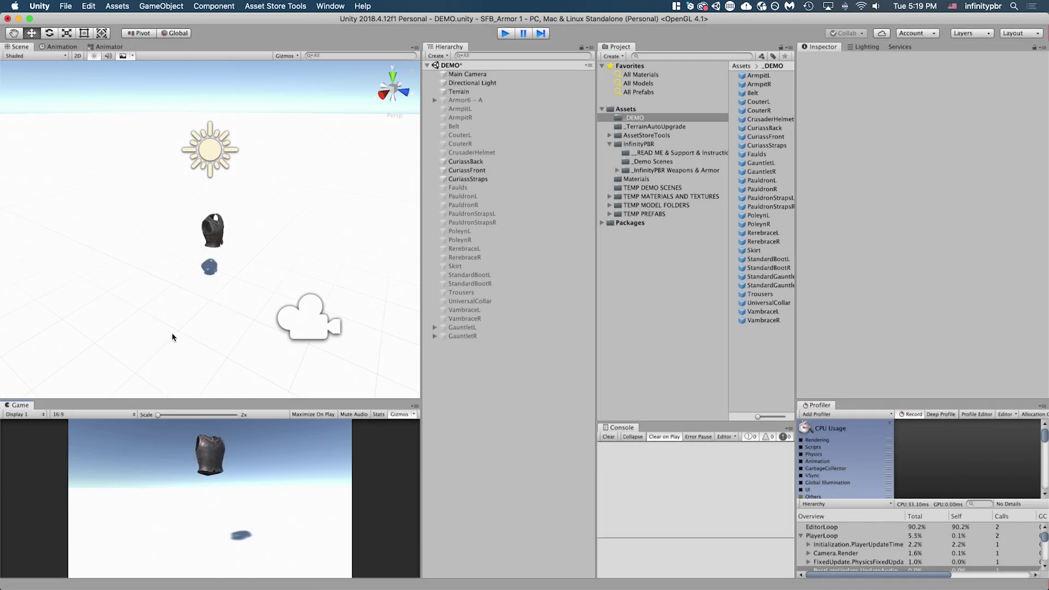
scroll(205, 246, up, 5)
alt+drag(300, 275, 270, 225)
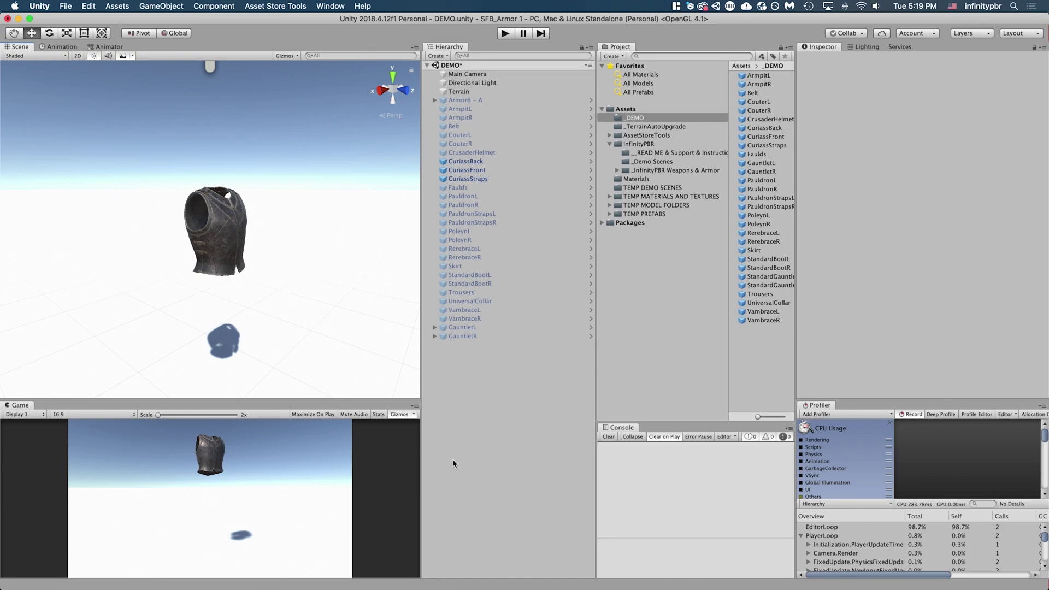
Create an empty game object in the scene and name it Curiass.
right_click(452, 408)
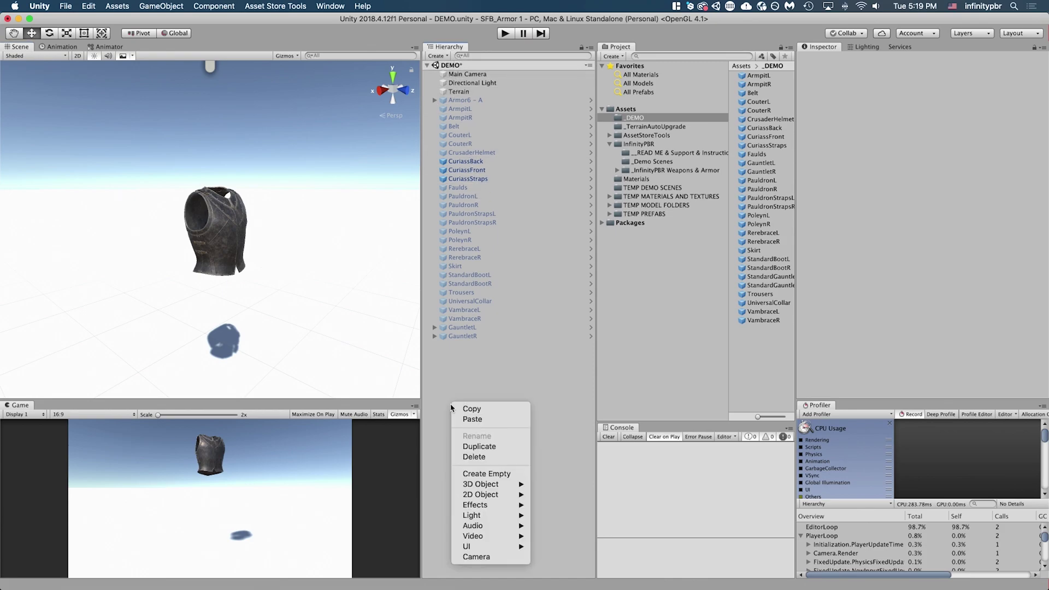
click(486, 474)
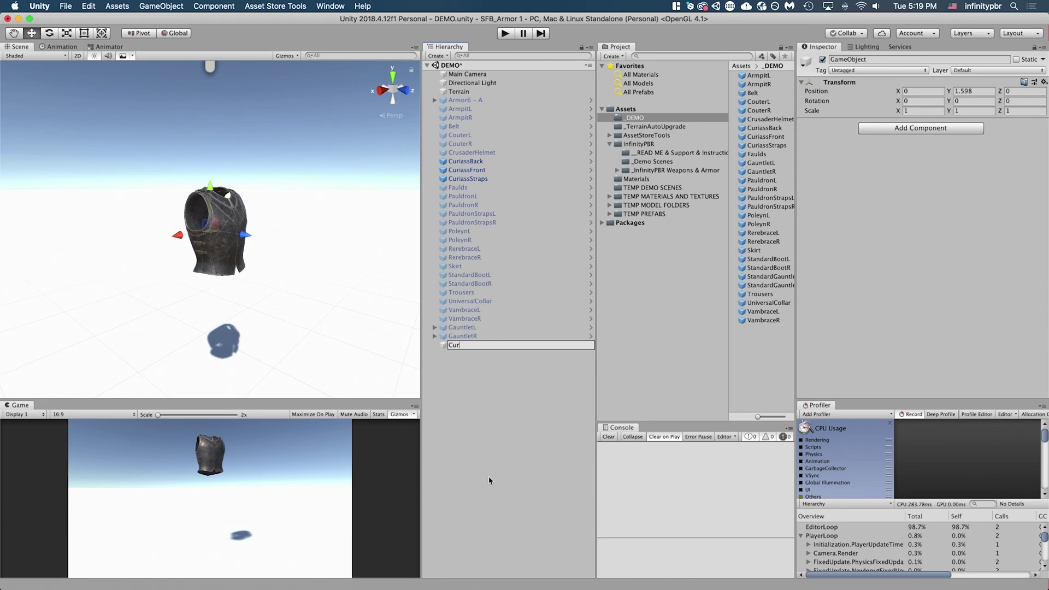
text(Curiass)
key(Return)
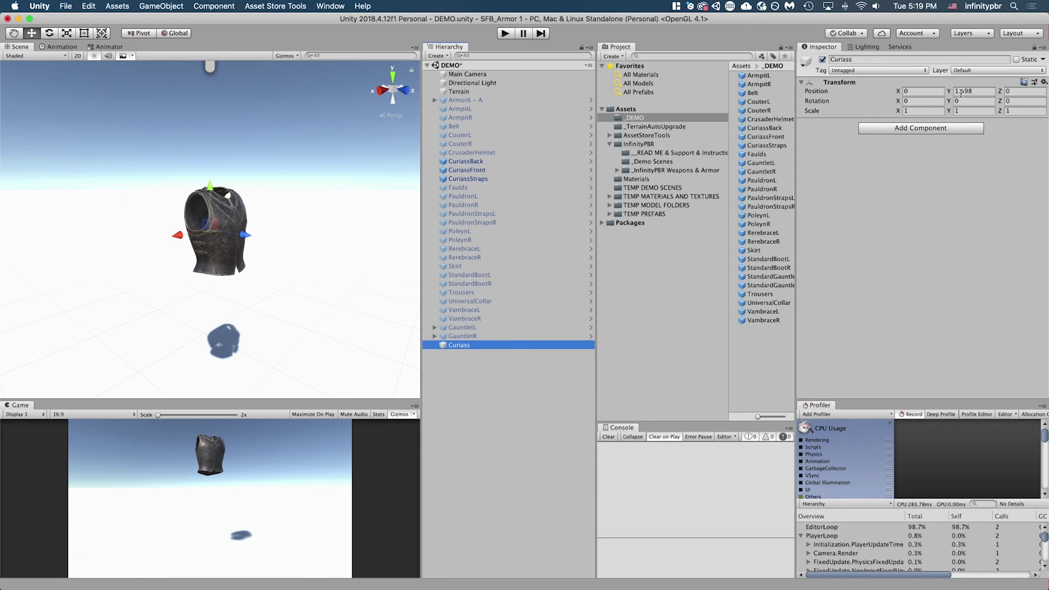
Move the Curiass object to about 0.072 on Z so it sits centred within the cuirass.
alt+drag(194, 230, 349, 223)
scroll(223, 235, down, 8)
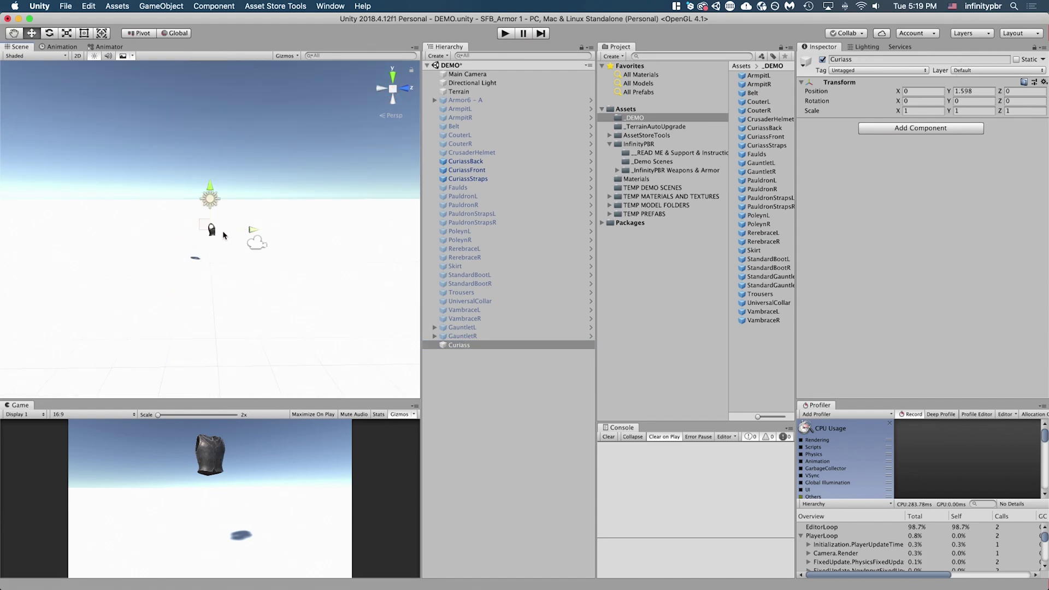
scroll(223, 235, up, 8)
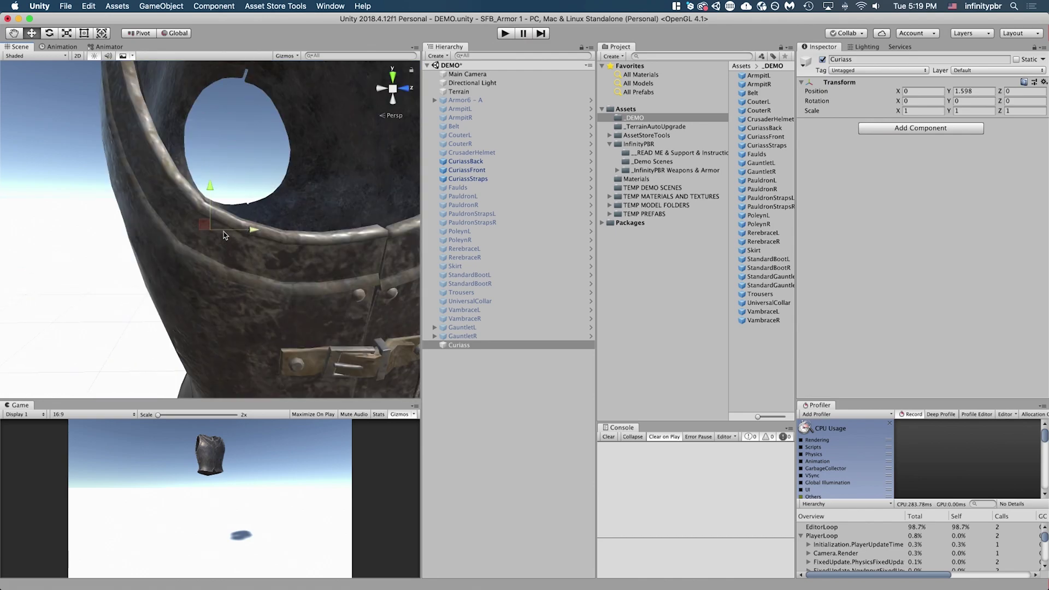
alt+drag(223, 235, 180, 243)
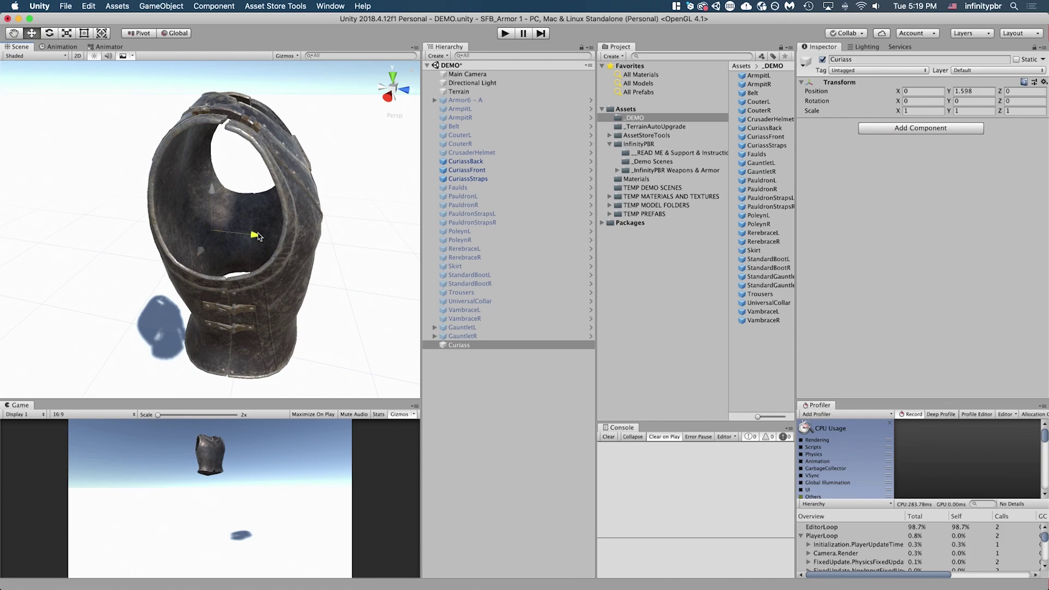
drag(276, 235, 274, 235)
alt+drag(274, 234, 175, 230)
Parent CuriassBack, CuriassFront and CuriassStraps under the Curiass object.
click(529, 162)
shift+click(468, 180)
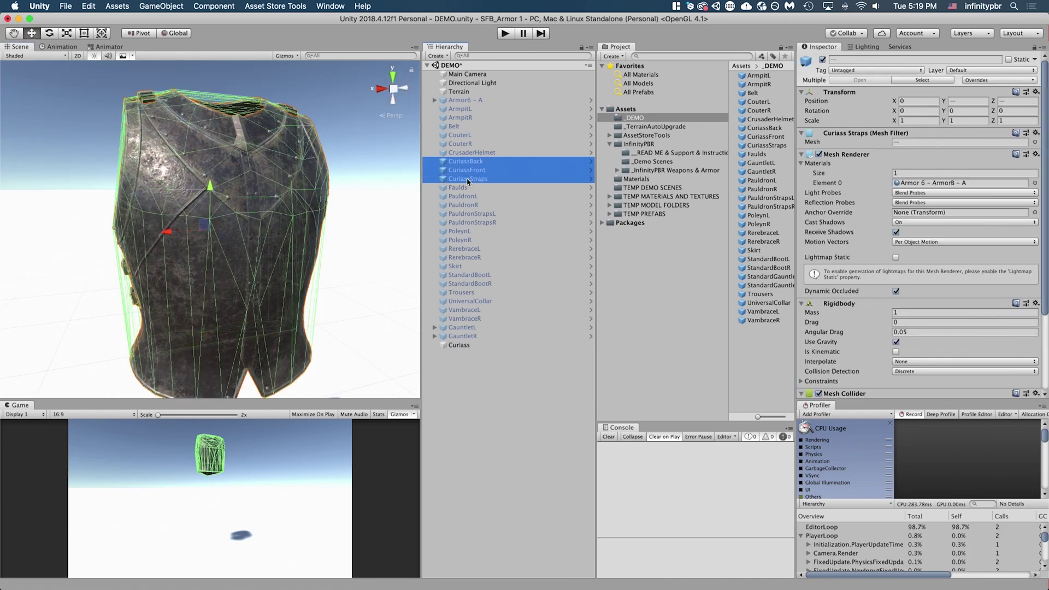
drag(451, 364, 459, 345)
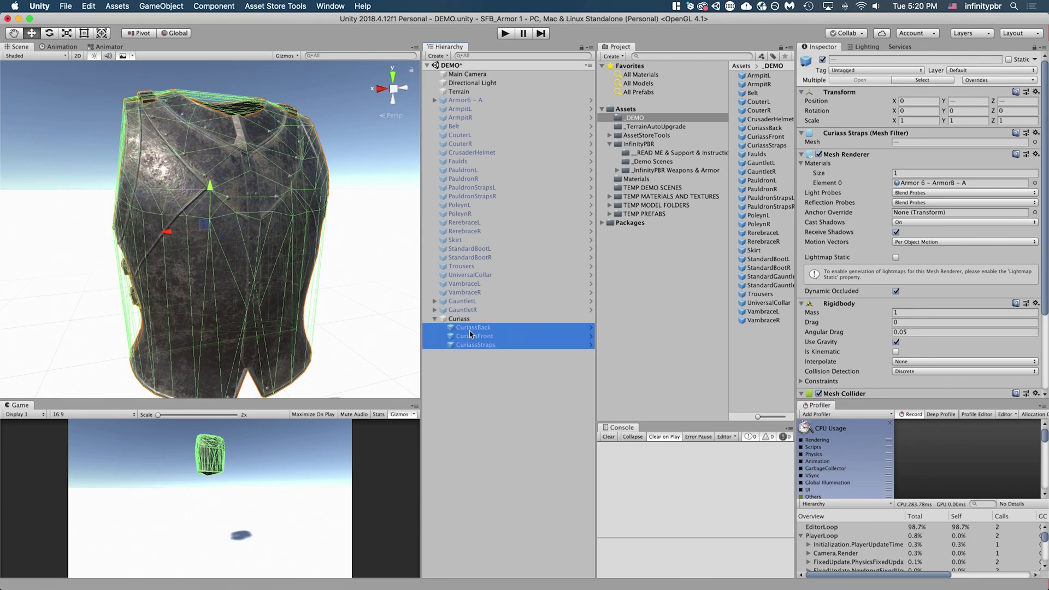
click(463, 311)
Remove the Rigidbody and Mesh Collider components from CuriassStraps, copying the Rigidbody before removing it.
click(465, 344)
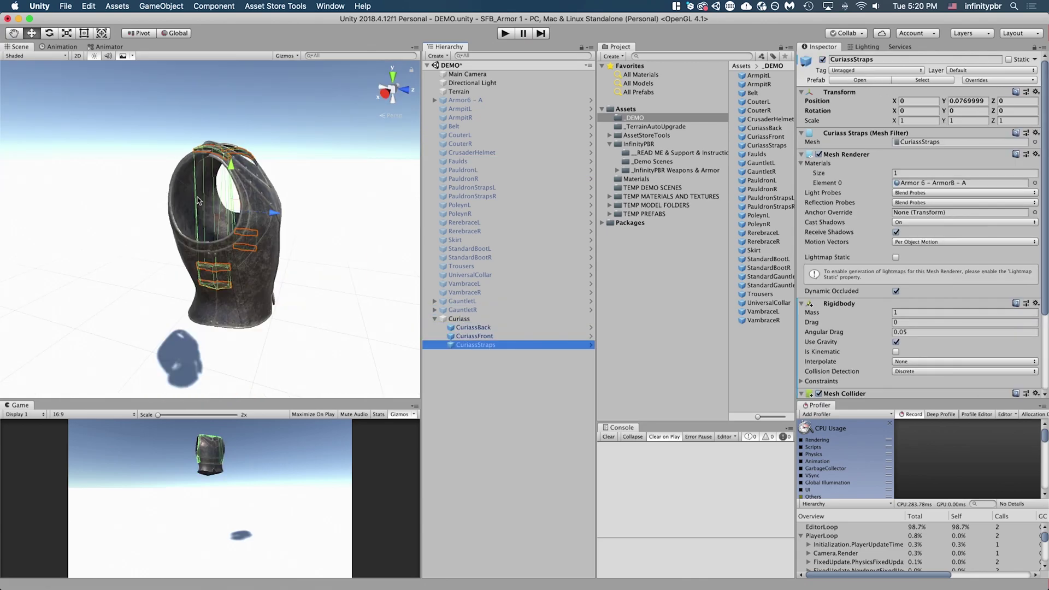
scroll(827, 313, down, 2)
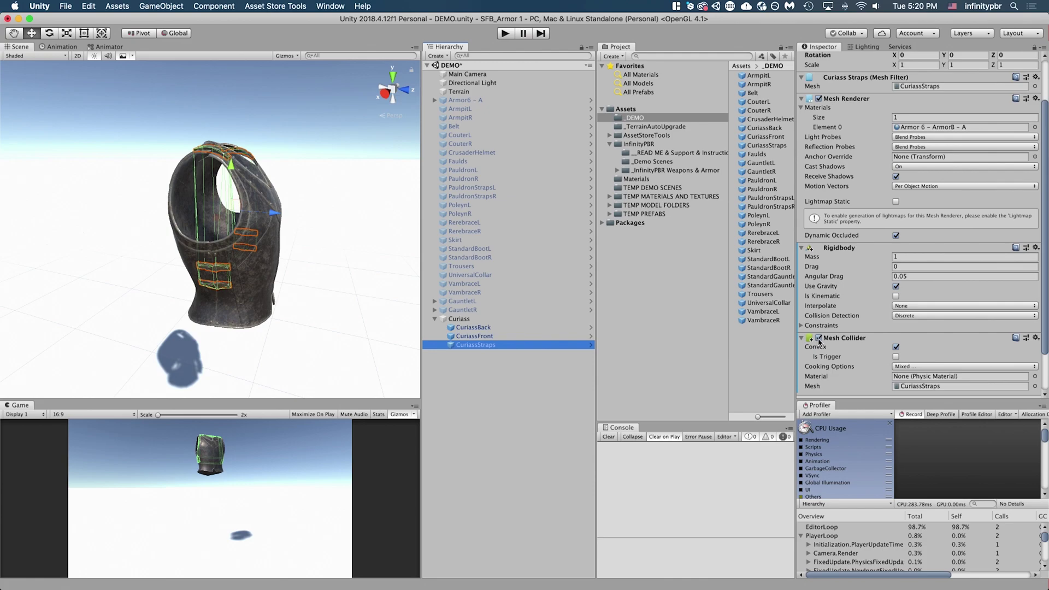
click(819, 338)
right_click(841, 249)
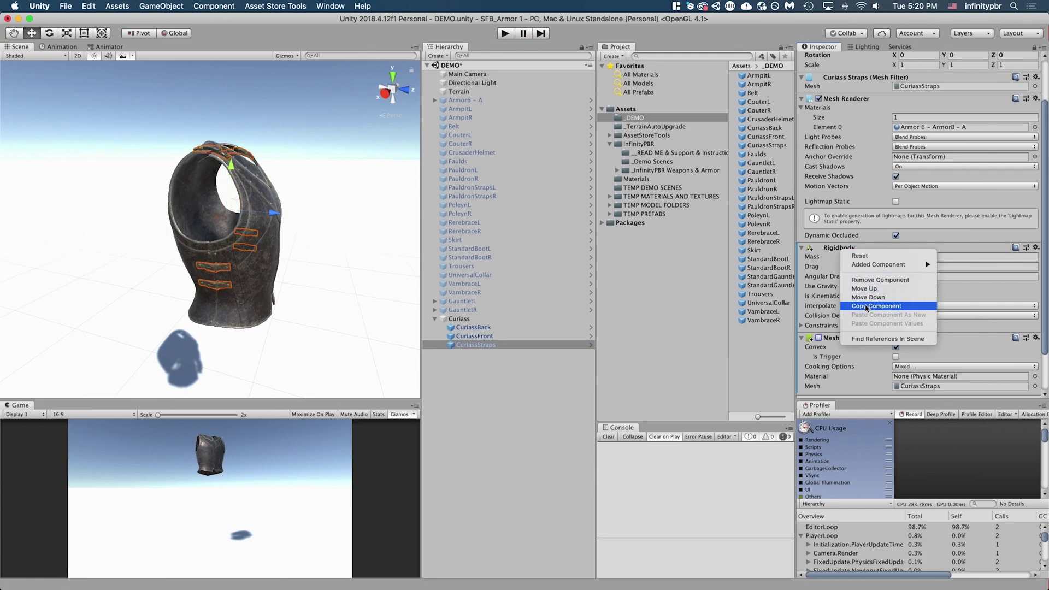
click(866, 306)
right_click(836, 245)
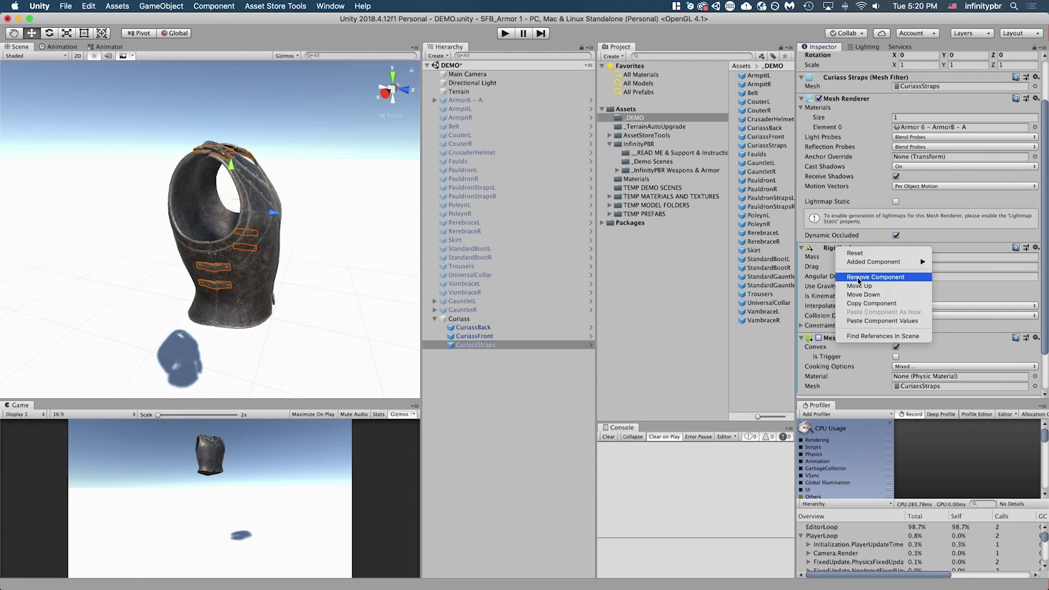
click(858, 279)
right_click(836, 294)
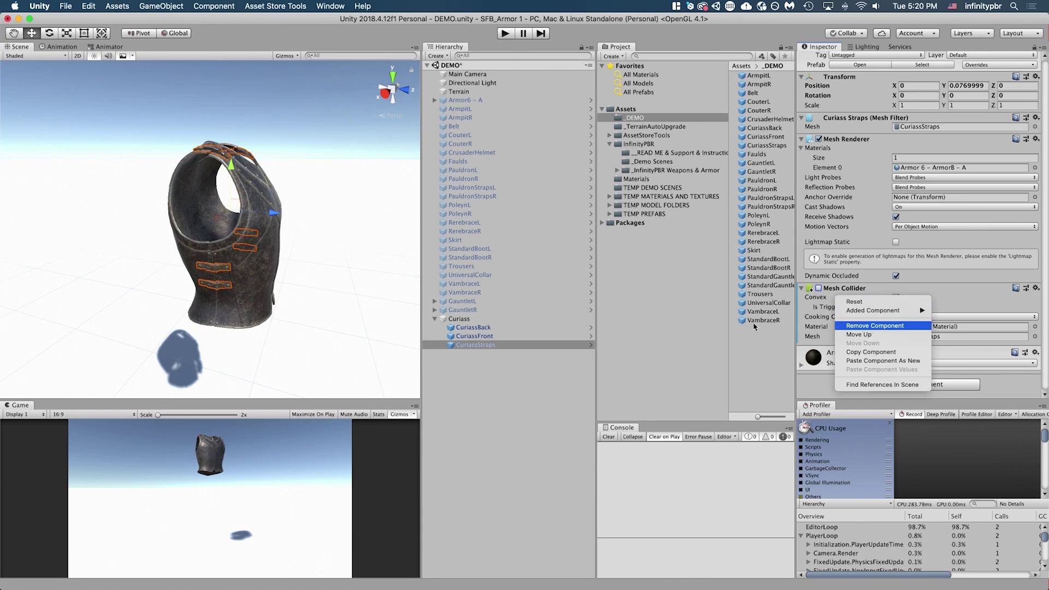
key(Return)
Remove the Rigidbody and Mesh Collider components from both CuriassBack and CuriassFront.
click(481, 336)
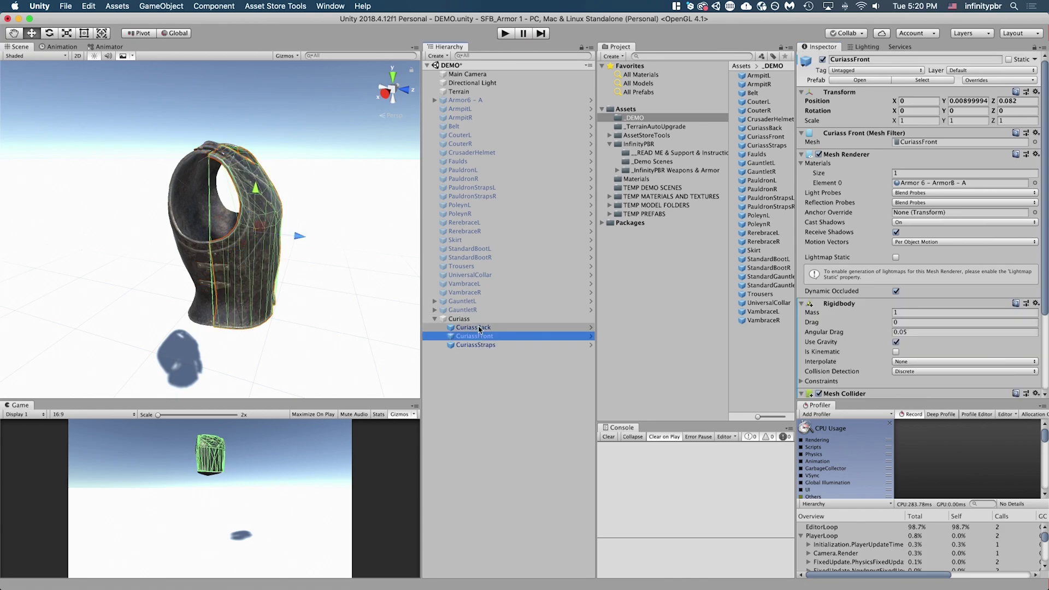
shift+click(480, 327)
right_click(832, 306)
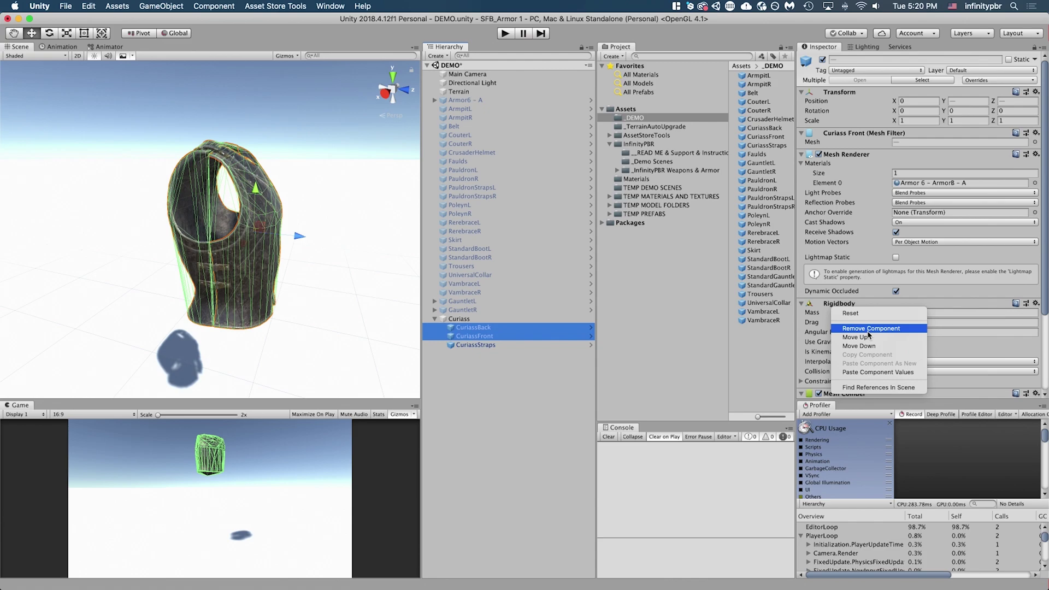
click(868, 328)
right_click(833, 305)
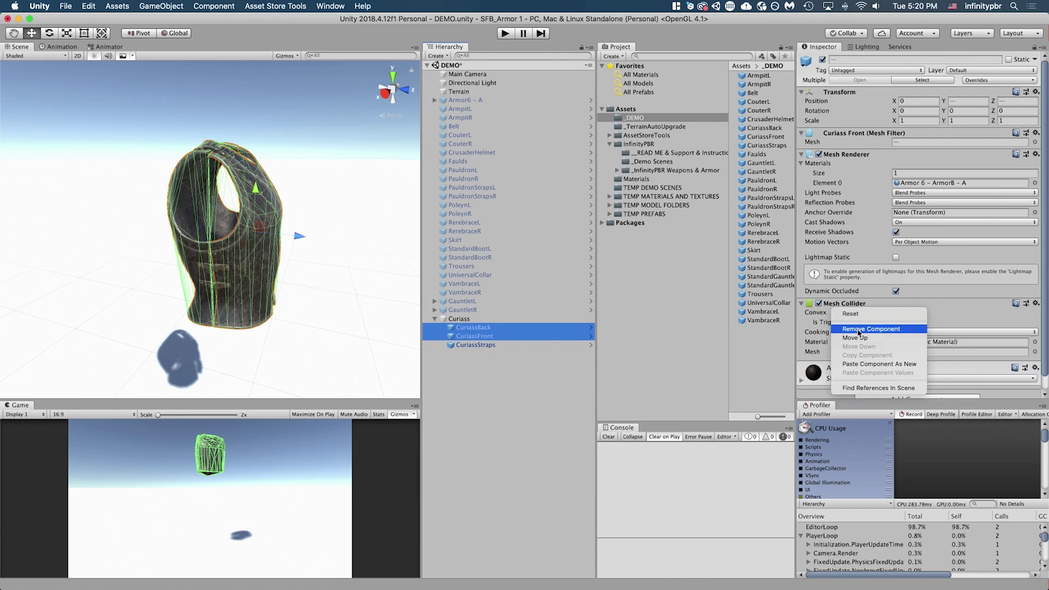
key(Escape)
Add a cube as a child of Curiass and scale it to about 0.256 on X and Z and 0.522 on Y.
click(469, 319)
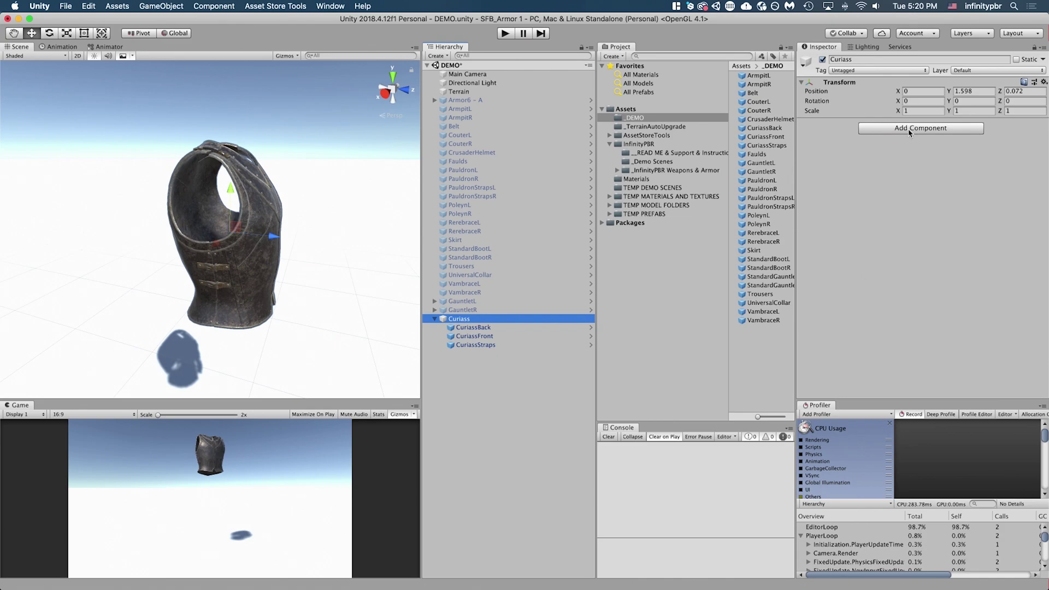
click(928, 129)
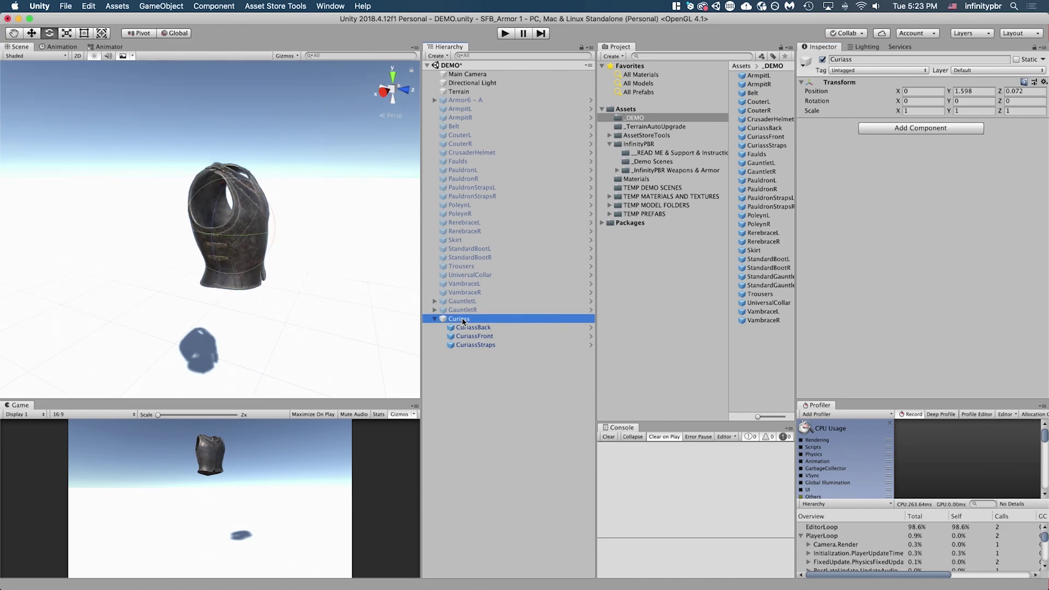
right_click(463, 322)
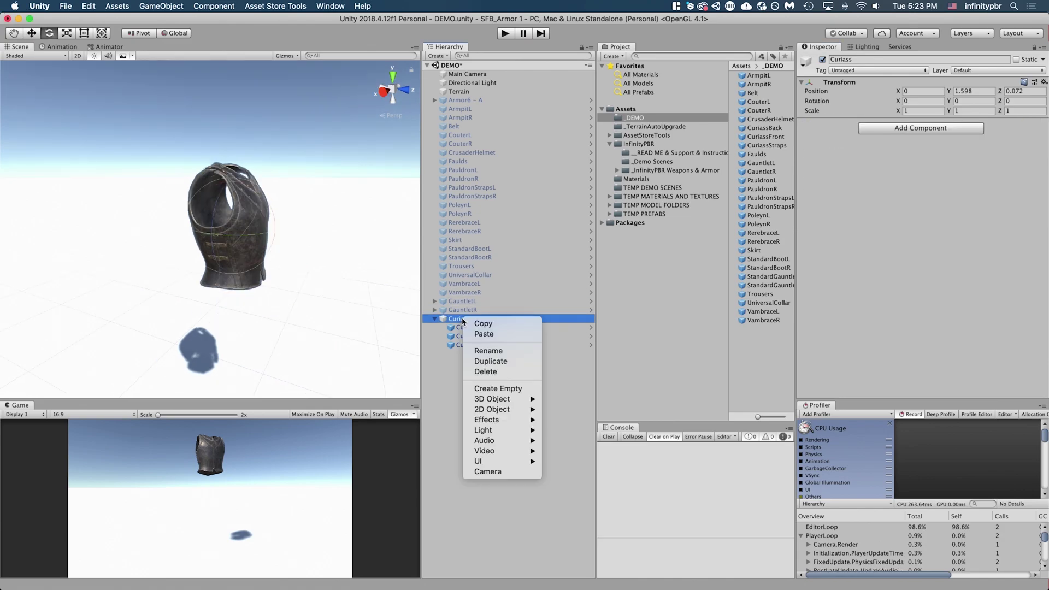
mouse_move(492, 399)
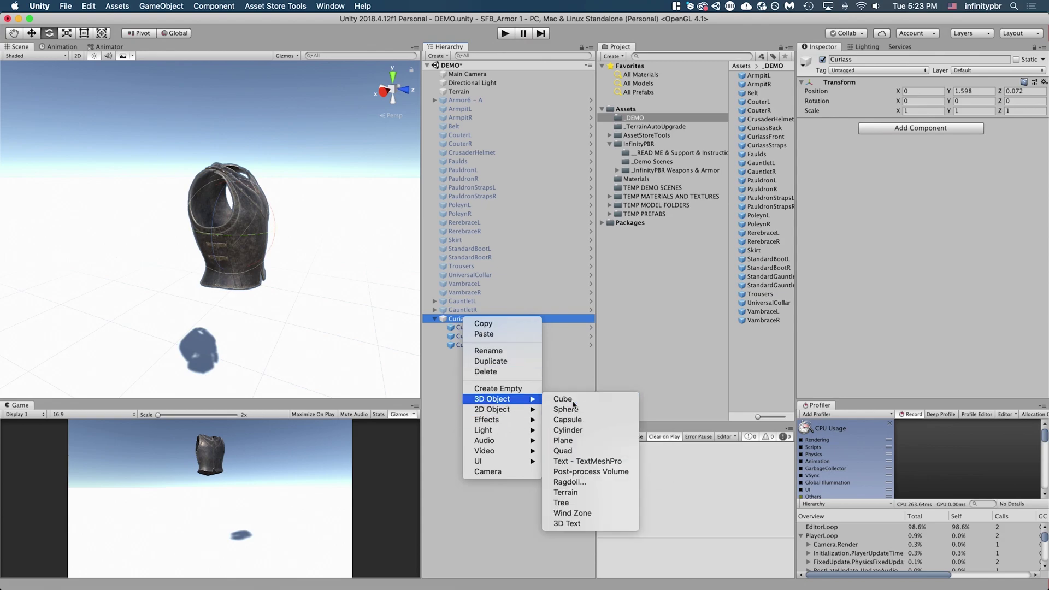
click(571, 399)
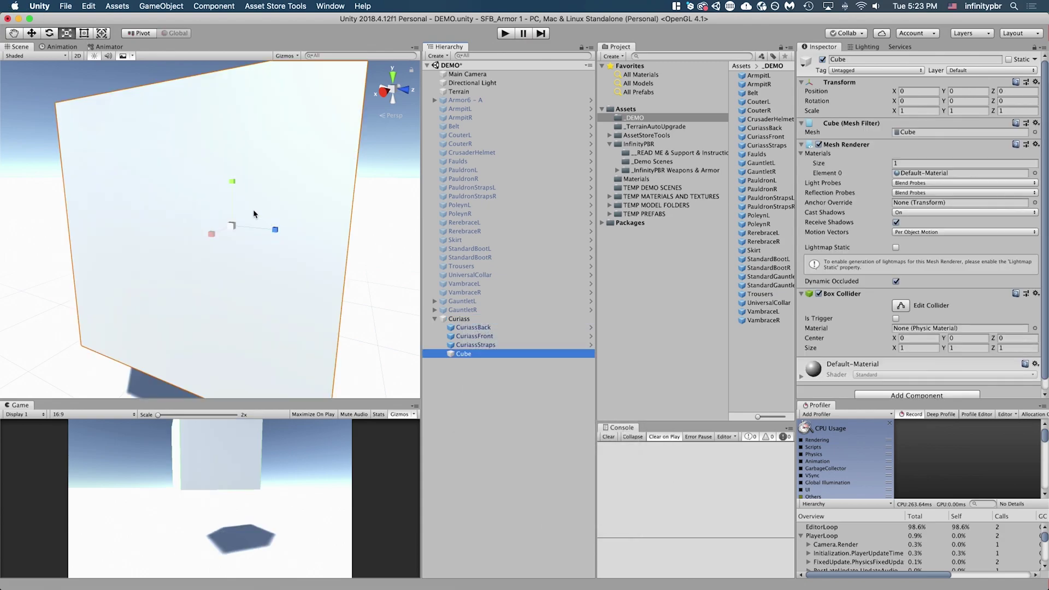
drag(232, 228, 193, 240)
alt+drag(146, 159, 238, 161)
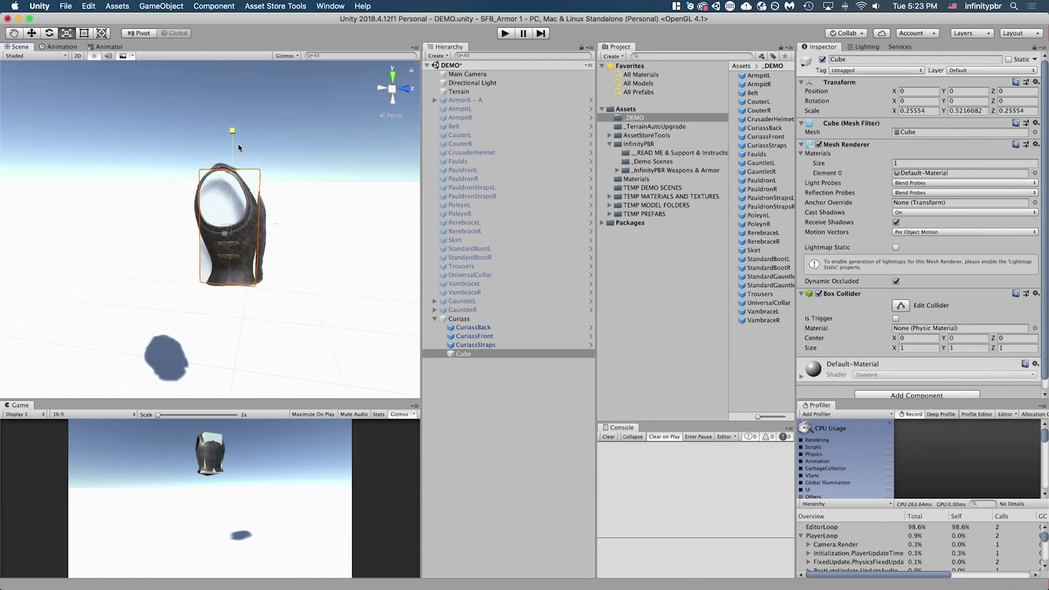
alt+drag(239, 148, 225, 224)
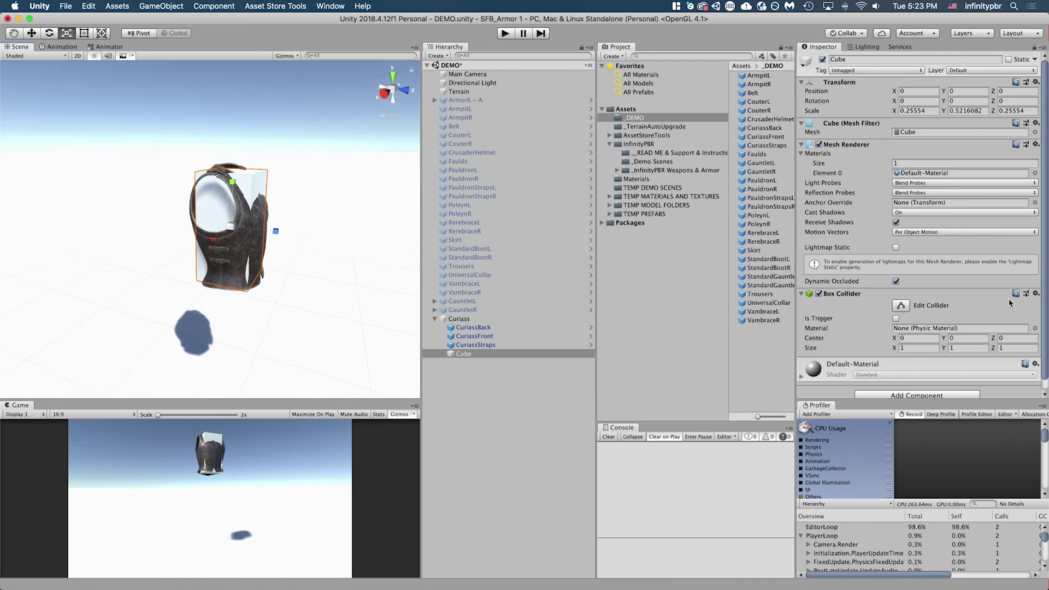
Disable the cube's Mesh Renderer and rename the cube to Cube Collider.
click(819, 145)
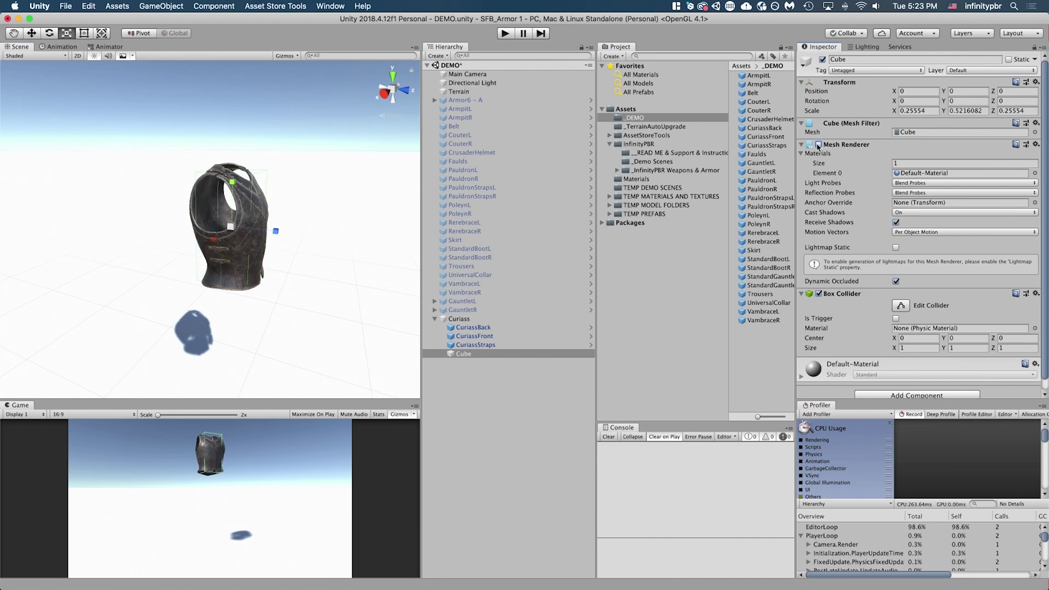
click(819, 144)
click(819, 145)
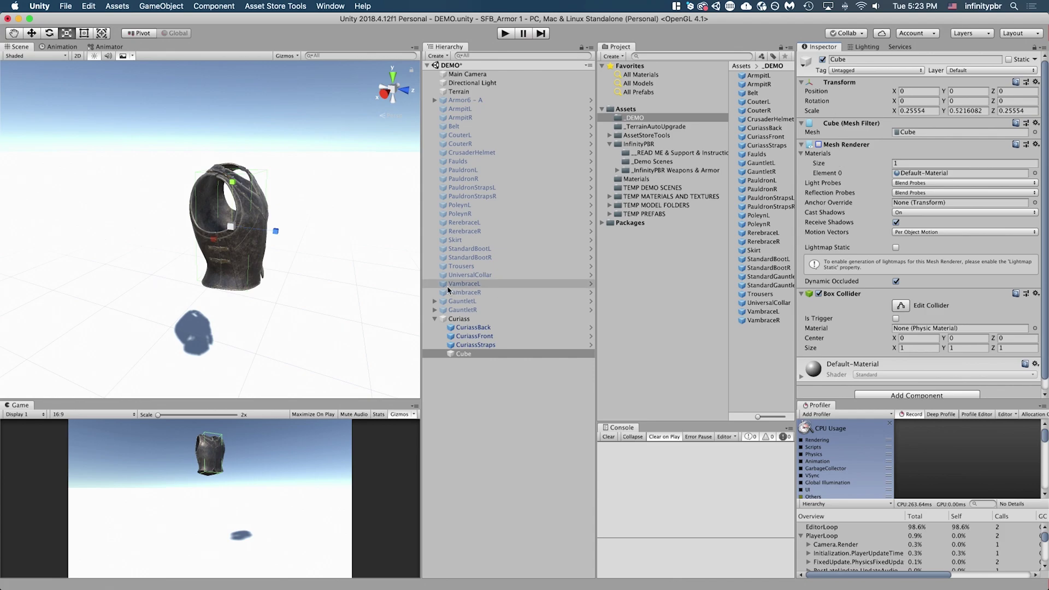
click(459, 319)
click(457, 355)
click(457, 355)
text(Cu)
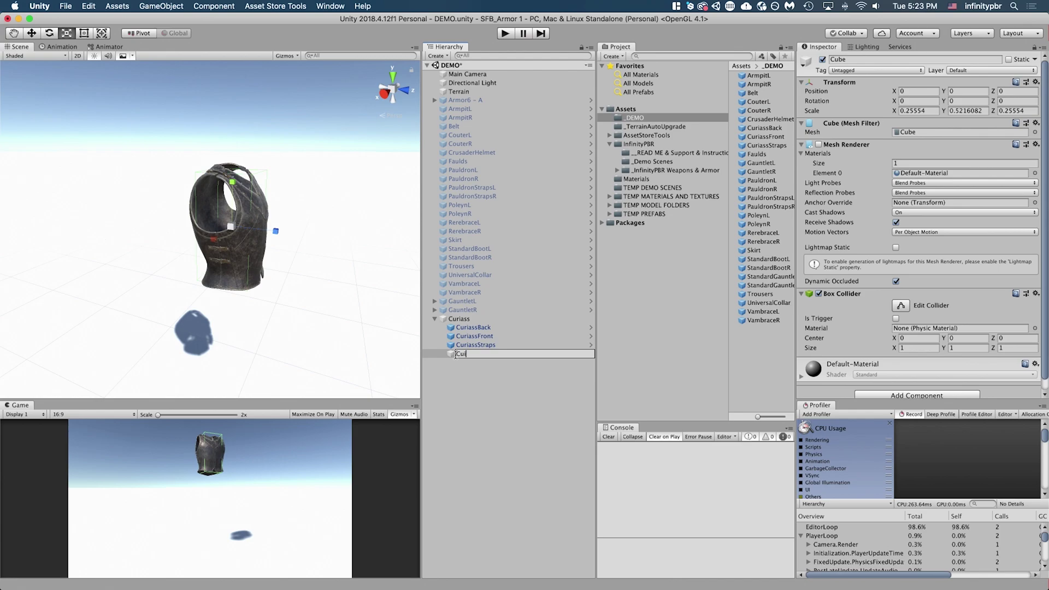
text(be Collider)
key(Return)
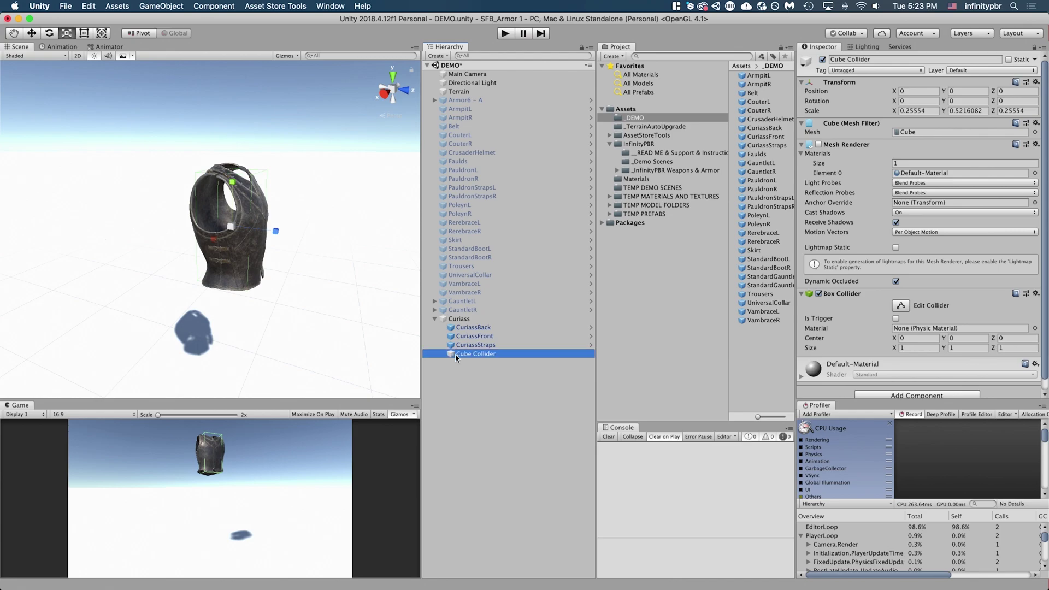
Add a sphere as a child of Curiass and scale it uniformly to about 0.346.
right_click(477, 322)
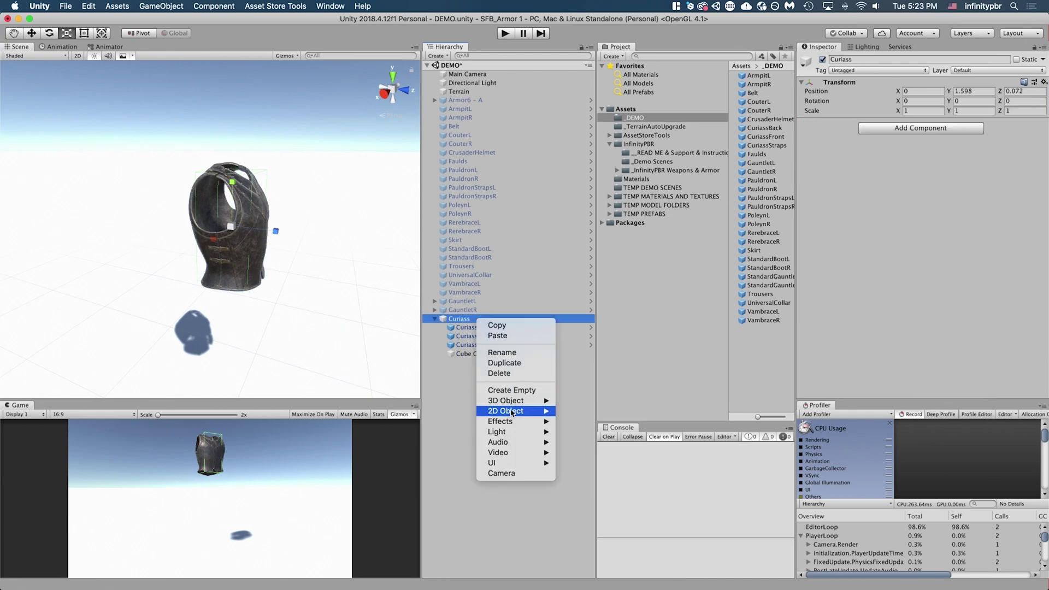
mouse_move(506, 401)
click(593, 412)
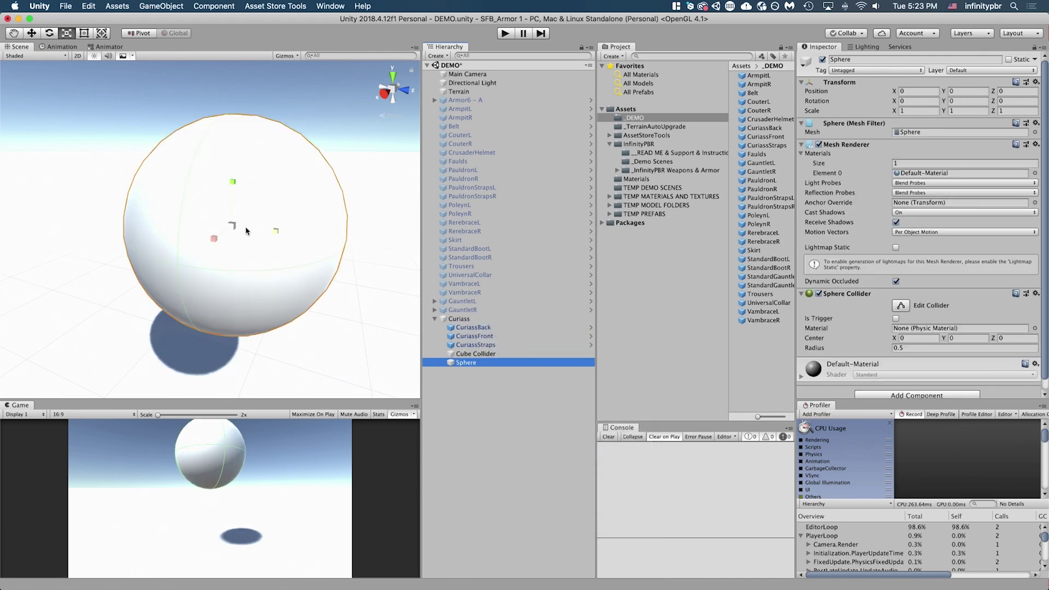
drag(231, 226, 200, 240)
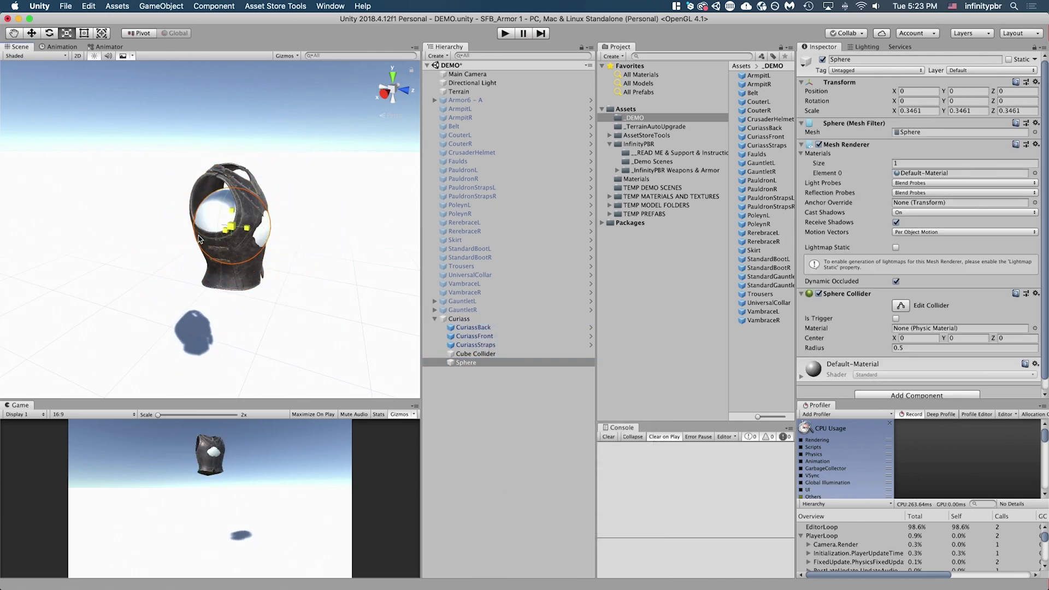
Raise the sphere to about 0.12 on Y and scale it uniformly to about 0.33.
click(31, 35)
alt+drag(139, 209, 238, 161)
click(66, 33)
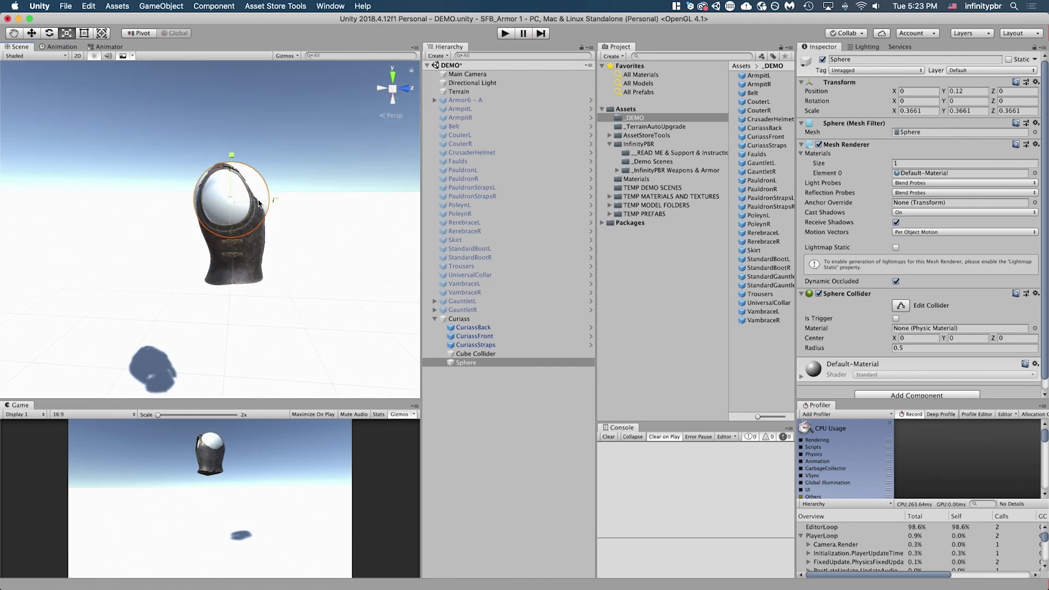
drag(232, 201, 230, 203)
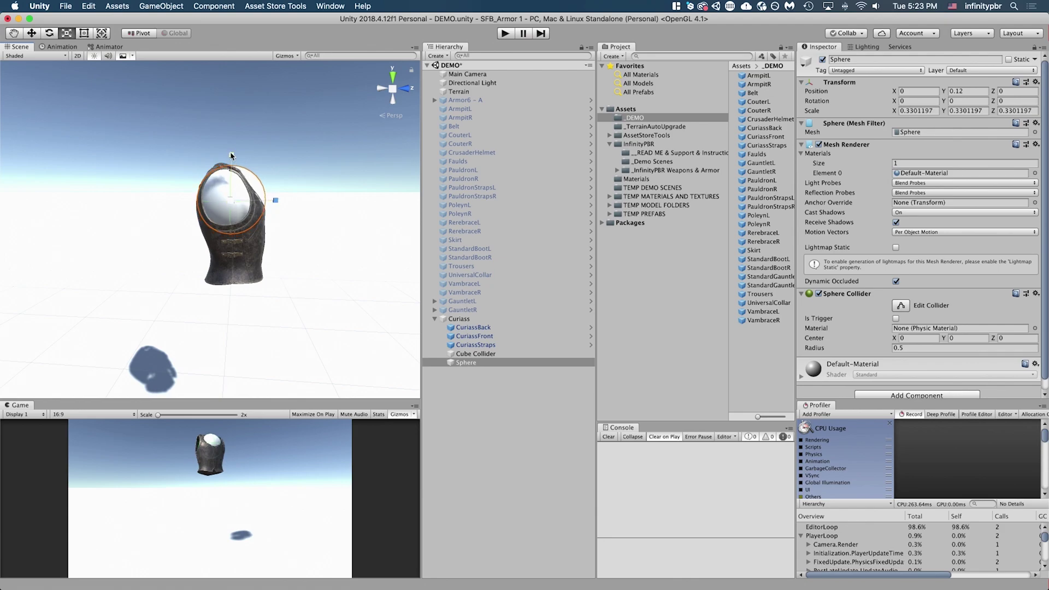
Scale the sphere uniformly to about 0.288 and shift it to about -0.026 on Z inside the cuirass's upper part.
drag(230, 156, 230, 158)
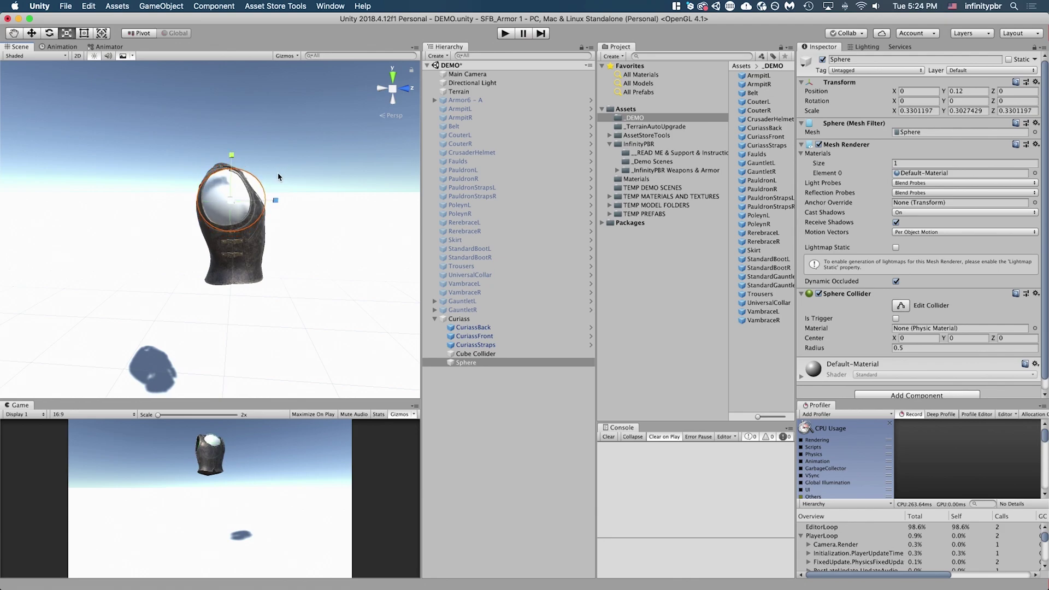
key(super+z)
middle_drag(277, 175, 280, 198)
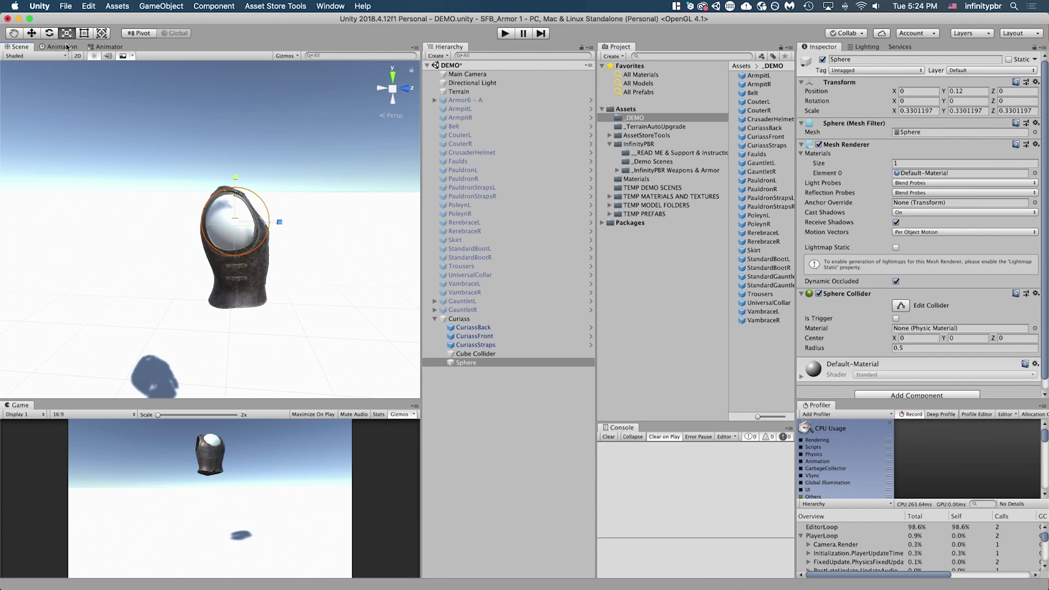
drag(237, 228, 271, 224)
click(31, 33)
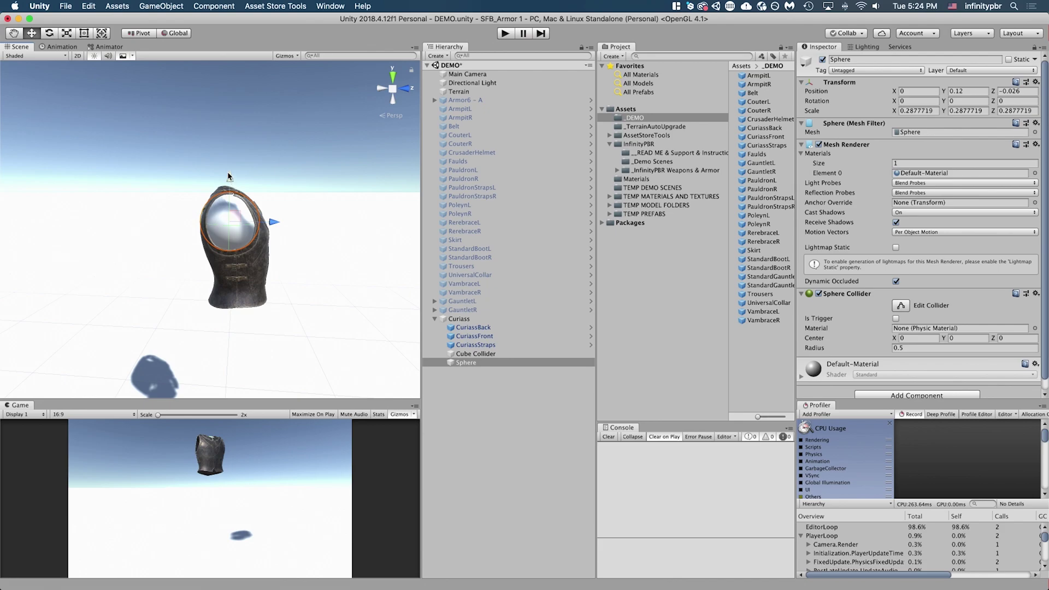
Lower the sphere to 0.108 on Y inside the cuirass and disable its Mesh Renderer.
drag(228, 177, 229, 179)
alt+drag(320, 200, 246, 210)
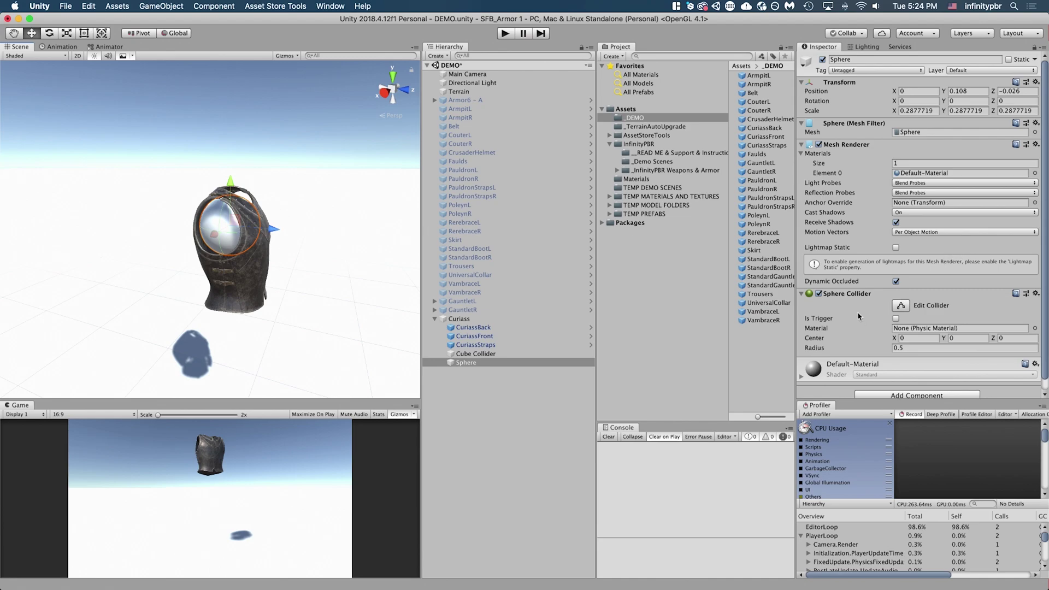
click(819, 144)
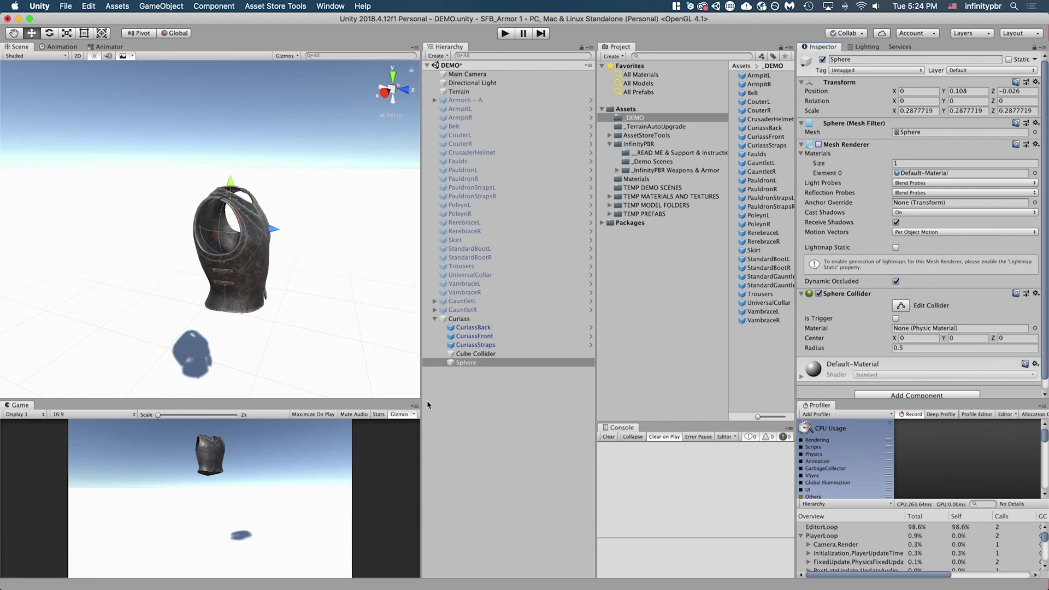
Duplicate the sphere, place the visible copy at Y 0.026 and Z 0.028, and disable its Mesh Renderer.
click(467, 363)
key(super+d)
click(819, 143)
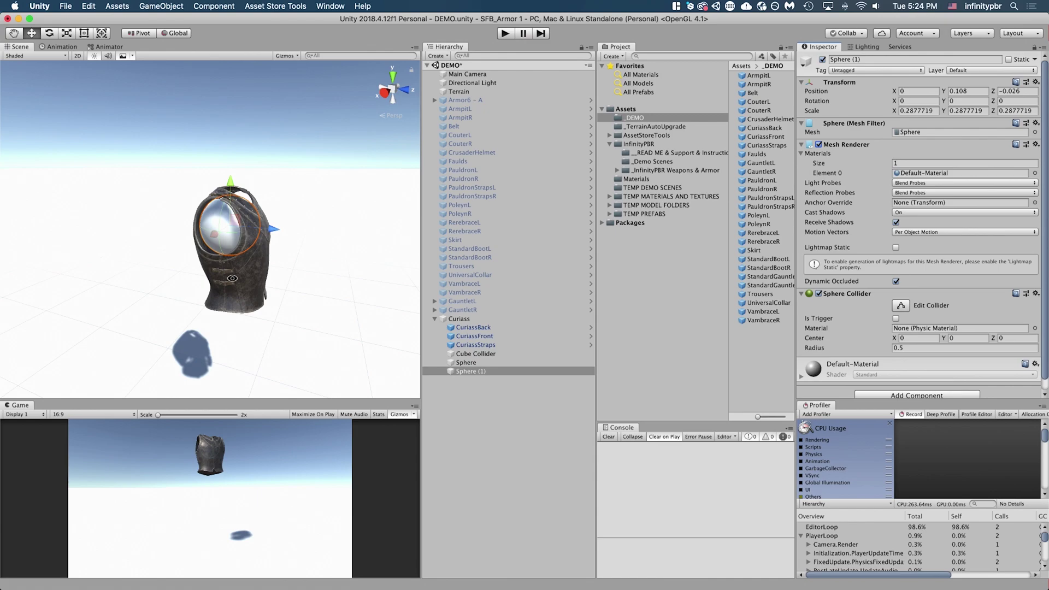
alt+drag(228, 274, 290, 230)
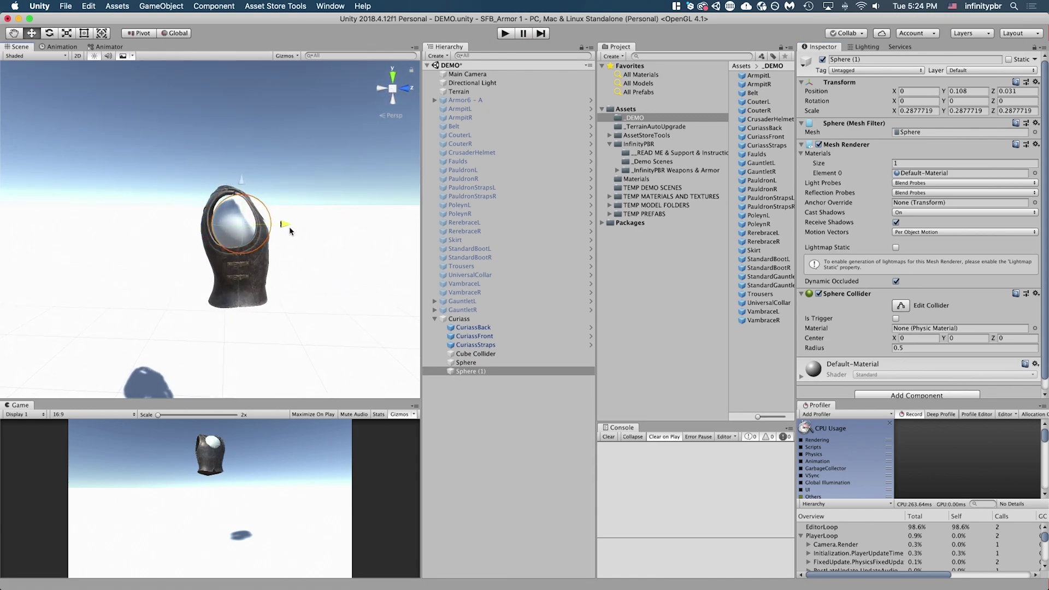
drag(242, 184, 249, 235)
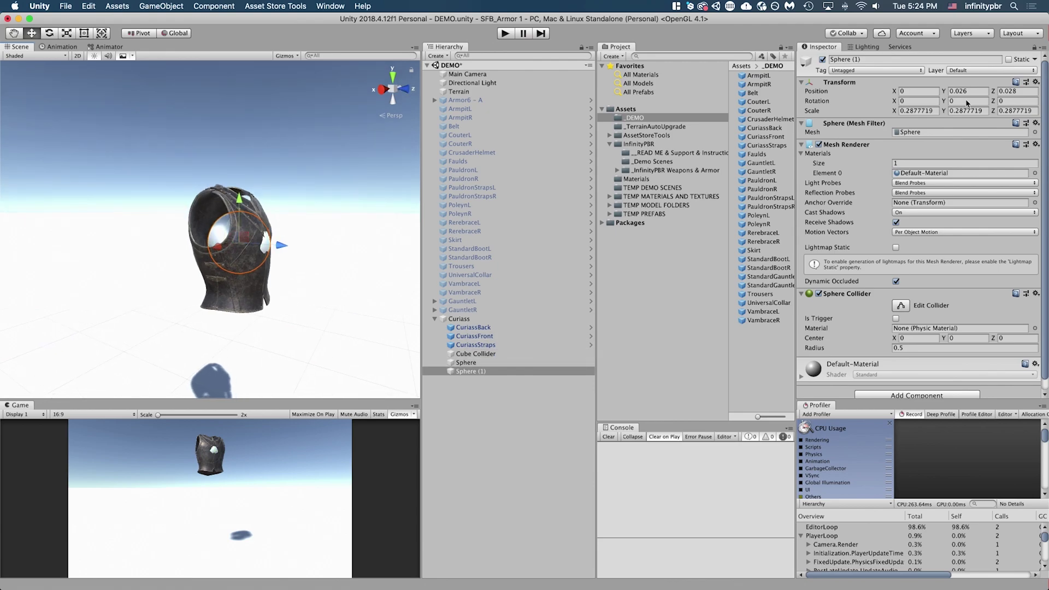
click(819, 144)
Rename both spheres under Curiass to Sphere Collider.
click(480, 363)
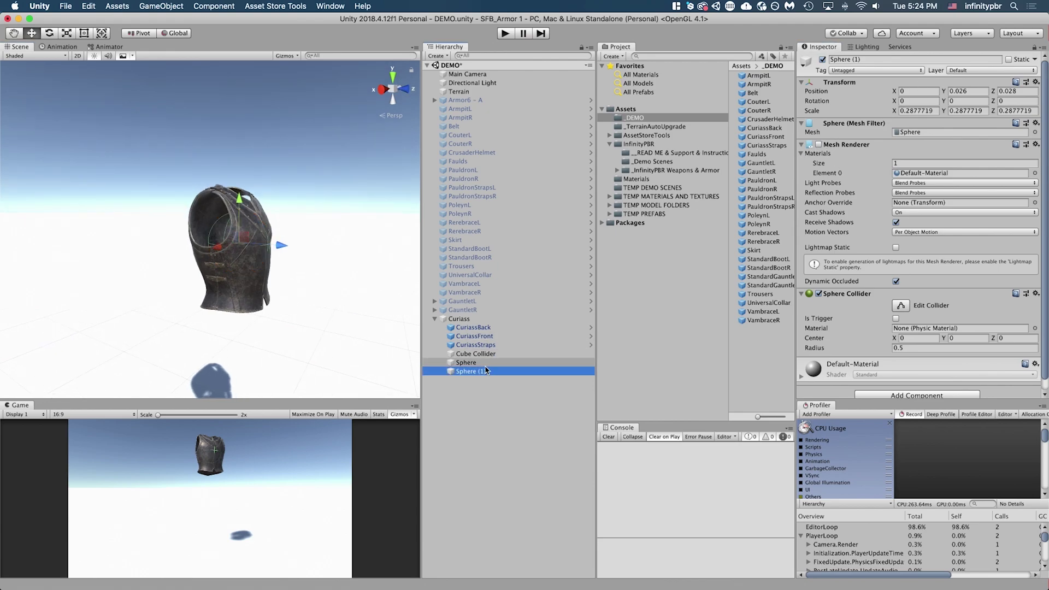
key(Return)
text(Sphere Co)
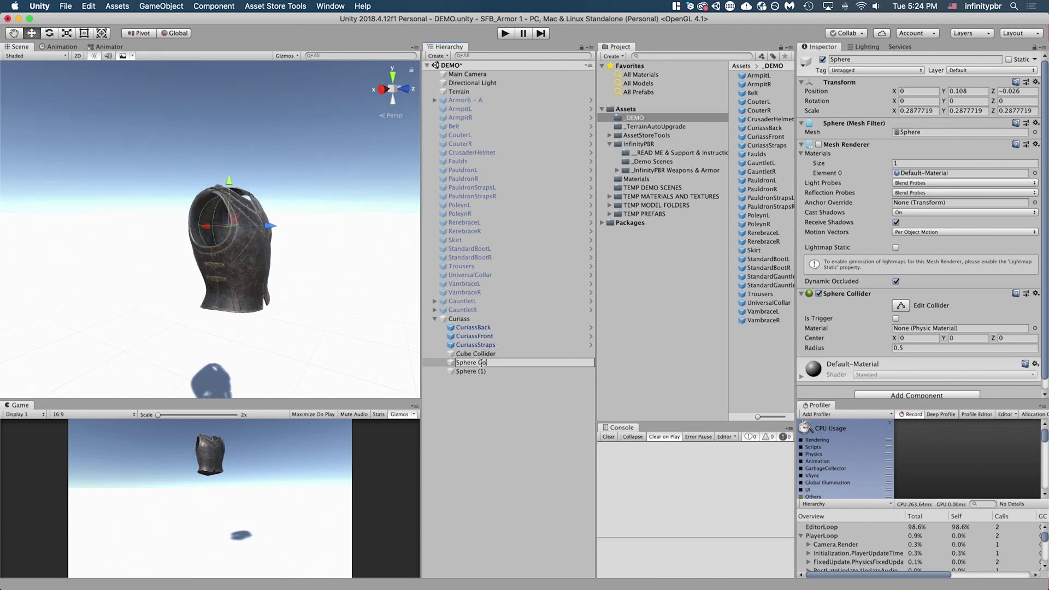
key(Return)
key(Return)
key(super+c)
key(Return)
key(Down)
key(Return)
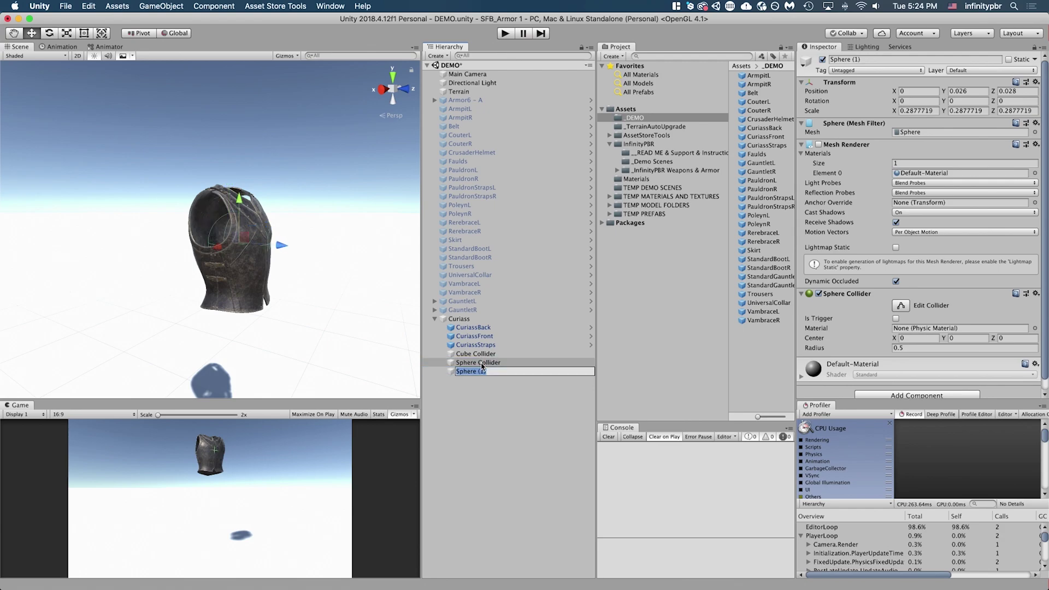
key(super+v)
key(Return)
Play the scene with Curiass selected, examine how the cuirass lands on the terrain from several angles, and stop playback.
click(475, 319)
middle_drag(254, 322, 260, 182)
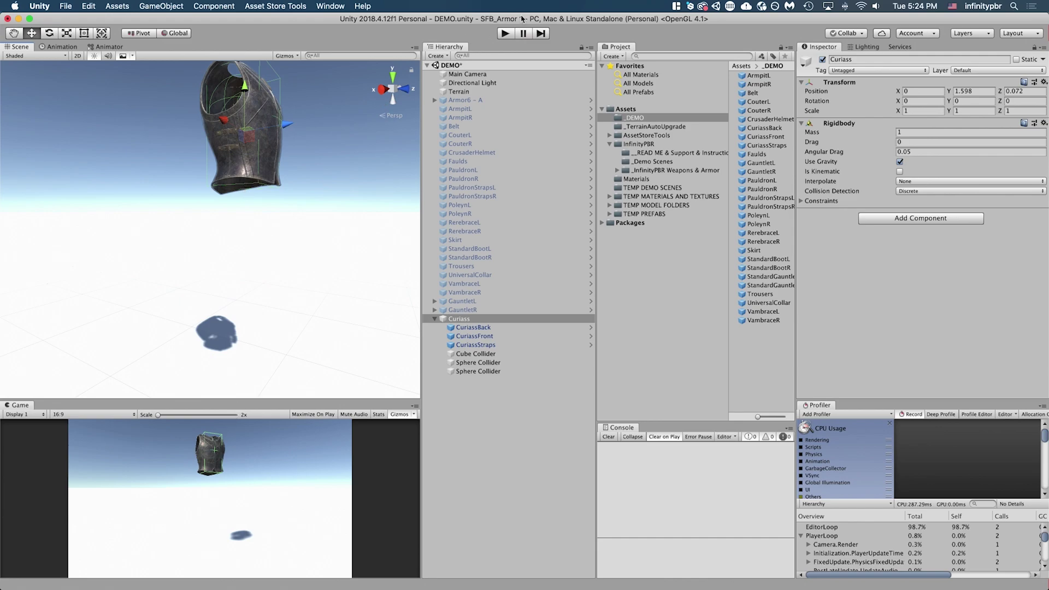
click(502, 34)
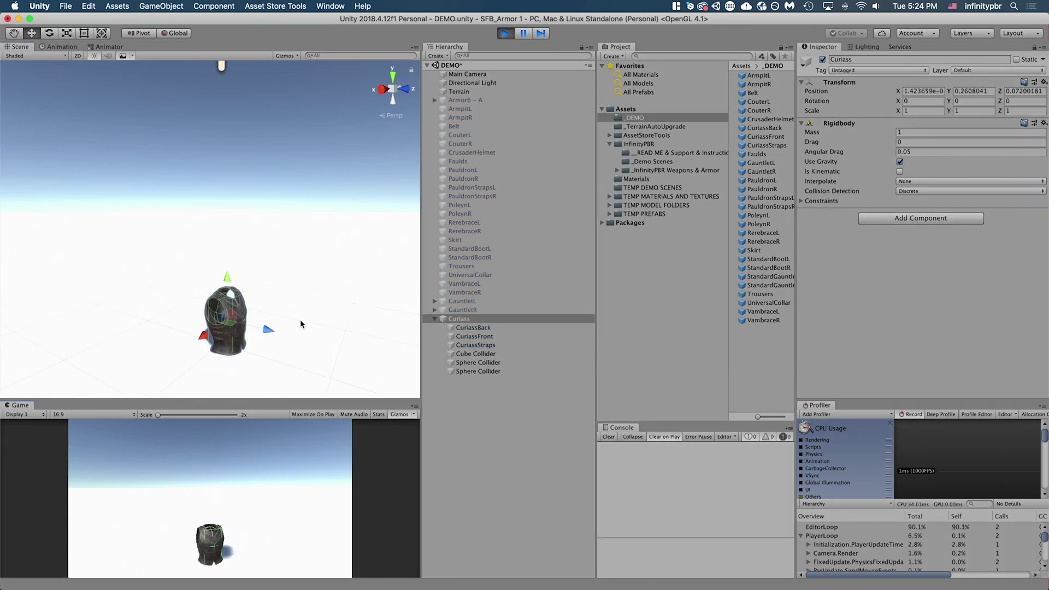
scroll(257, 276, up, 5)
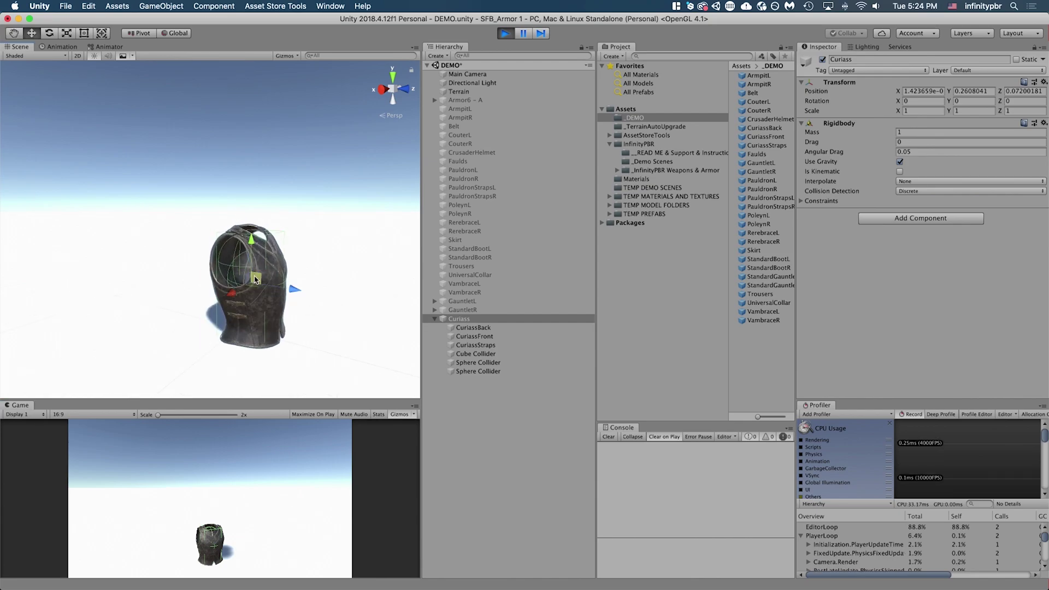
scroll(254, 280, up, 1)
alt+drag(287, 312, 146, 245)
alt+drag(302, 292, 354, 325)
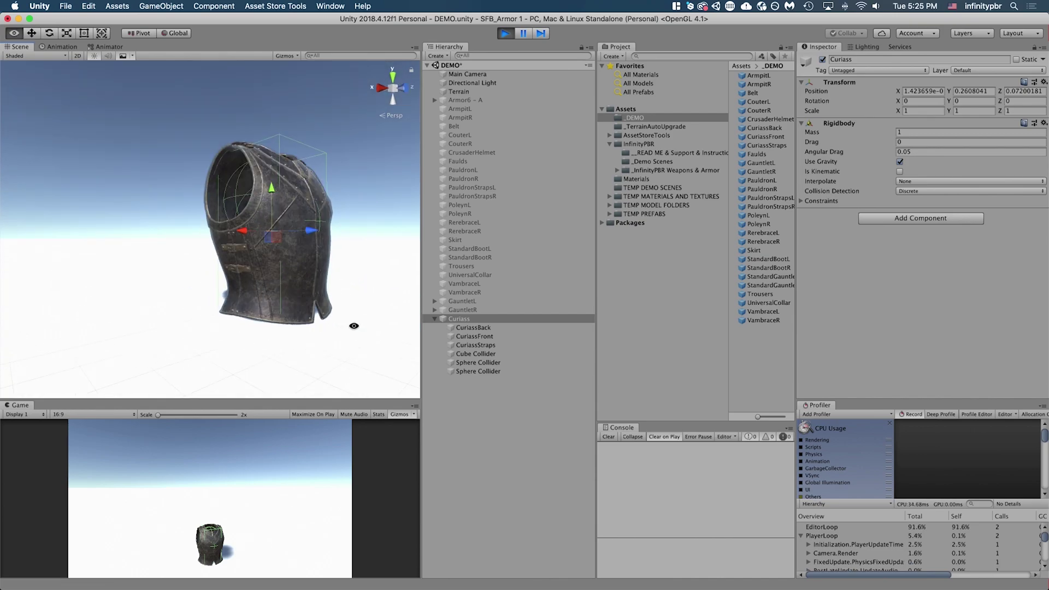
middle_drag(290, 281, 263, 333)
alt+drag(306, 339, 339, 338)
click(506, 33)
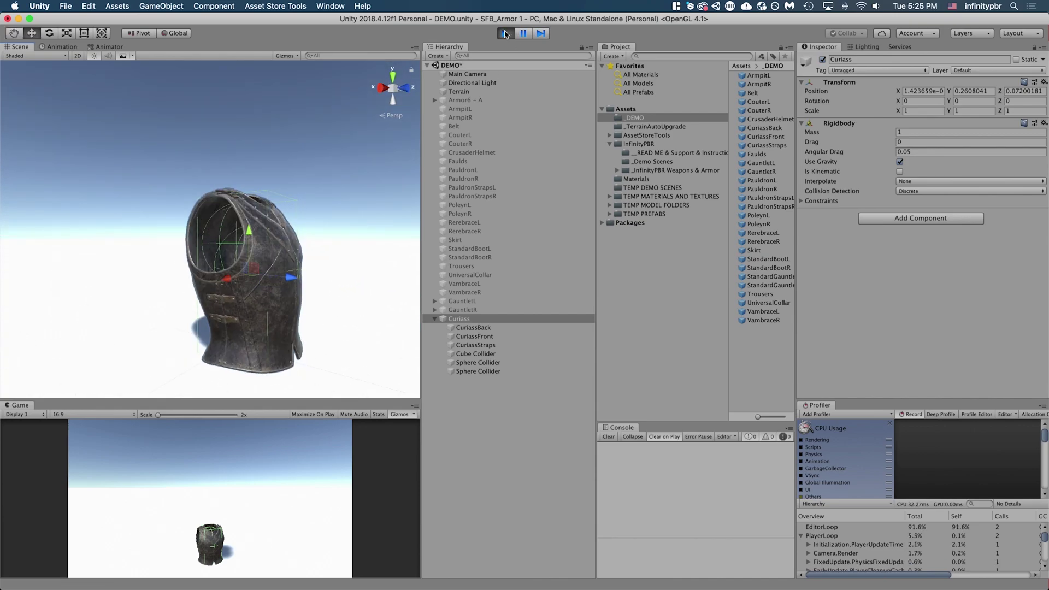
Duplicate the lower Sphere Collider, enable the copy's Mesh Renderer and lower it to about -0.139 on Y near the cuirass's waist.
click(474, 372)
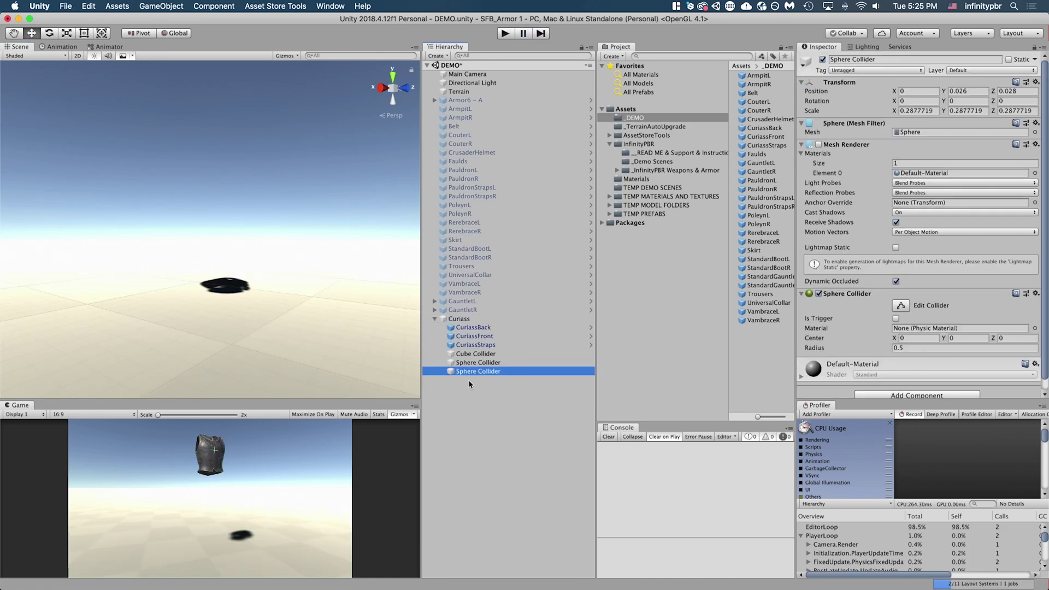
key(f)
key(super+d)
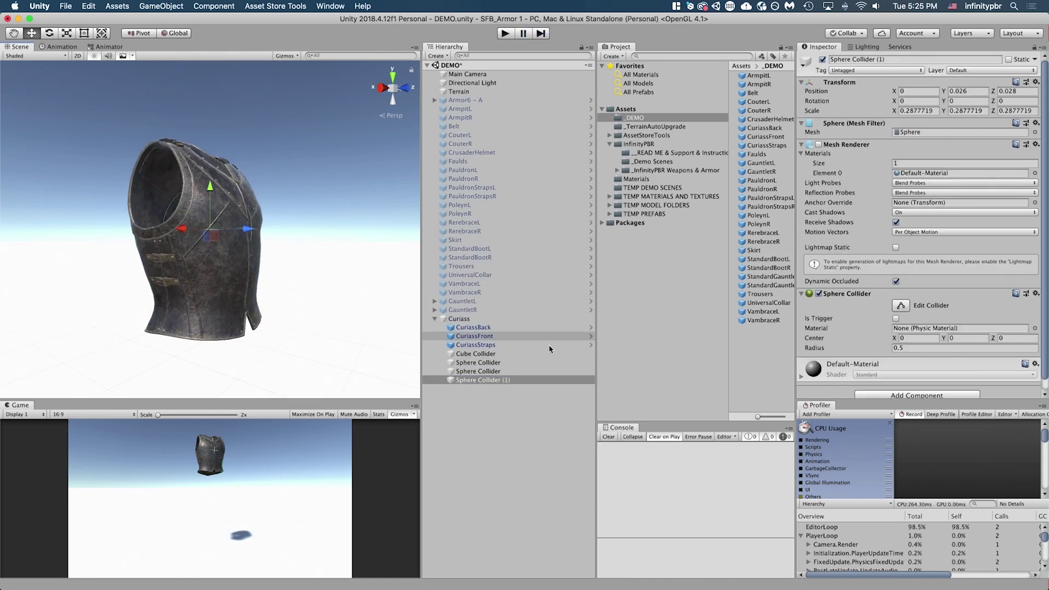
click(819, 144)
drag(210, 186, 127, 203)
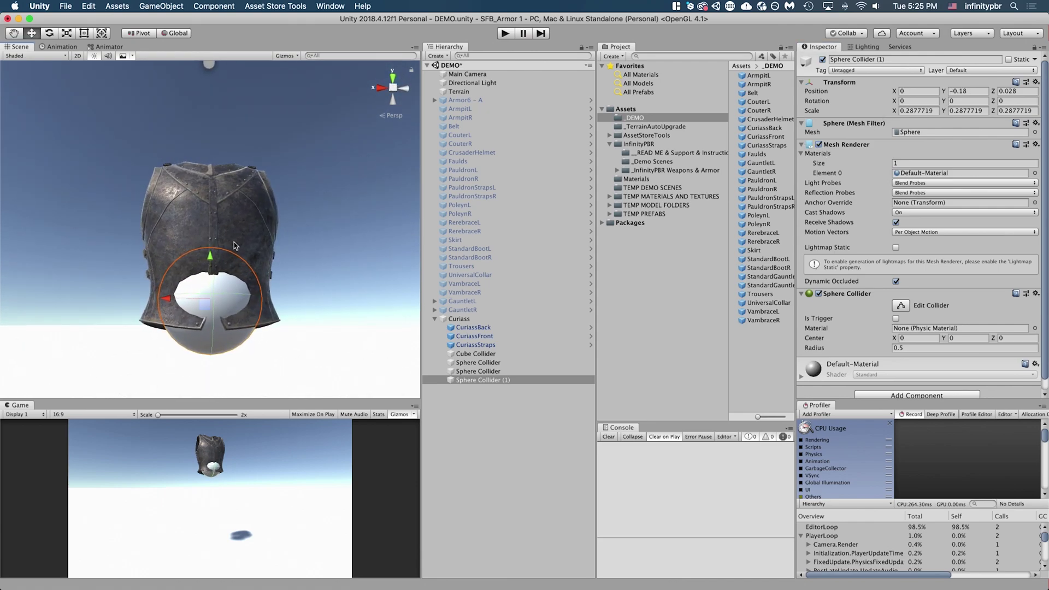
drag(210, 263, 209, 248)
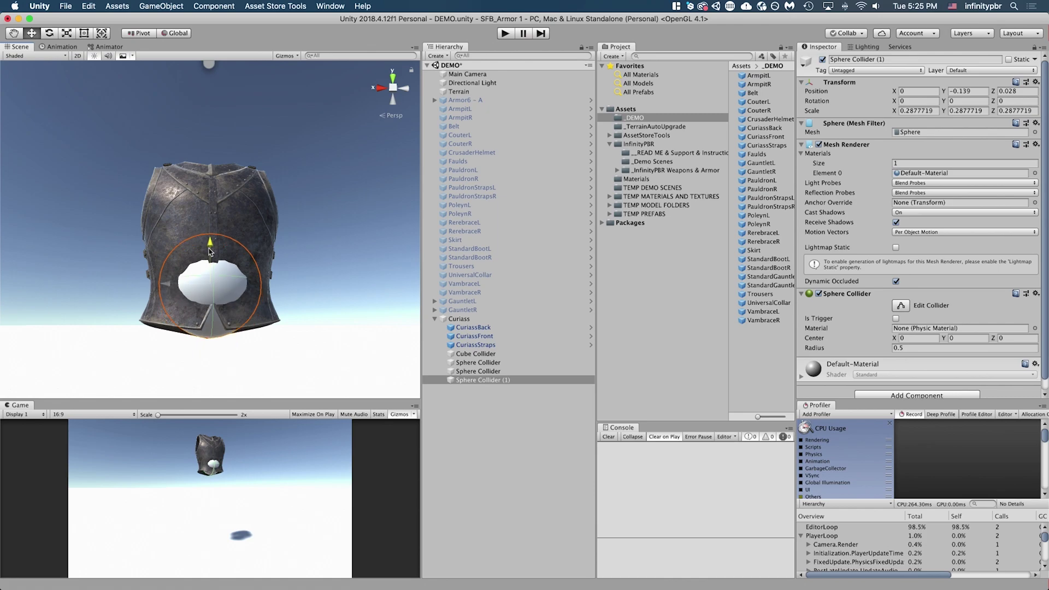
Scale the waist sphere uniformly to about 0.287, shift it to 0.02 on Z and disable its Mesh Renderer.
click(67, 33)
drag(210, 284, 223, 308)
alt+drag(136, 251, 371, 266)
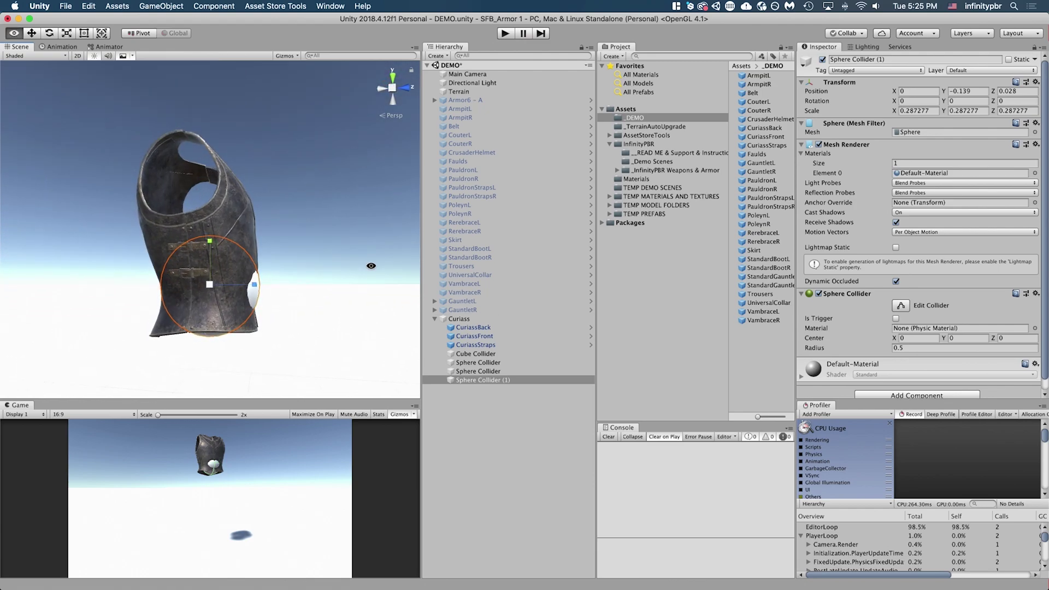
click(31, 31)
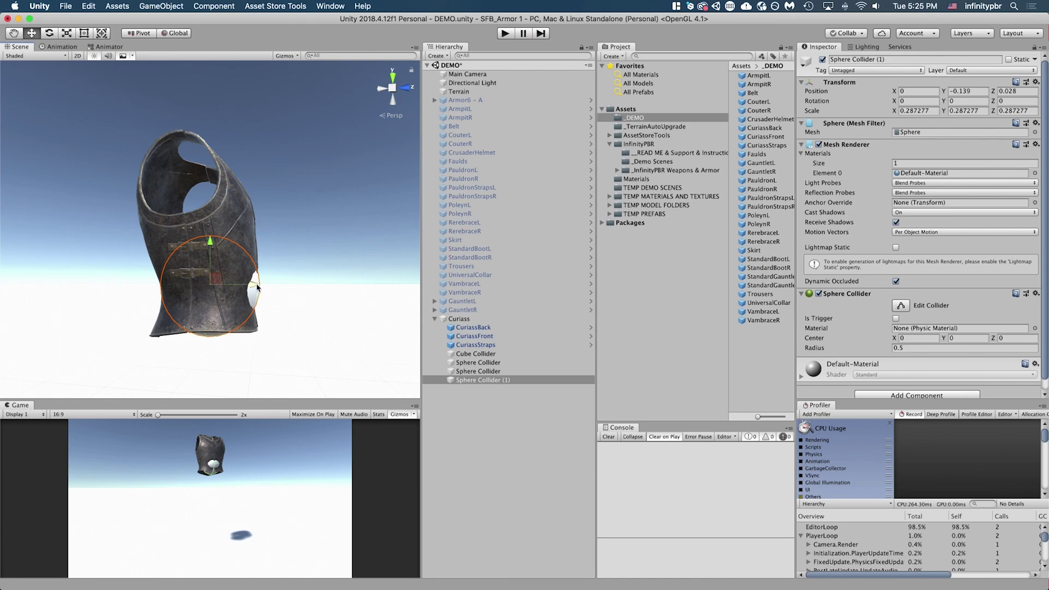
drag(258, 288, 130, 343)
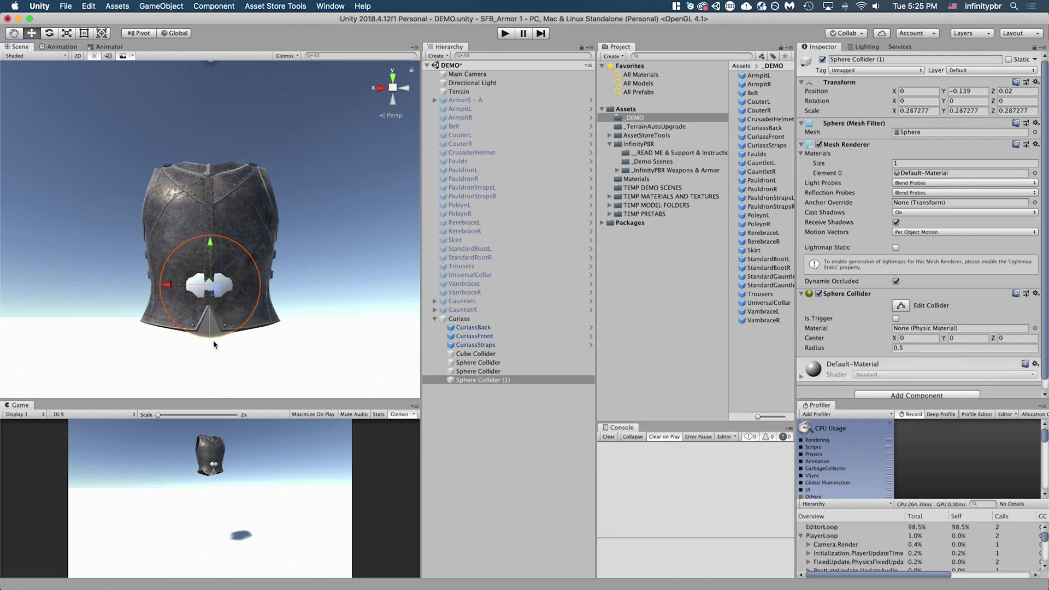
click(819, 144)
Play the scene again, examine the landed cuirass together with its child colliders, and stop playback.
click(506, 33)
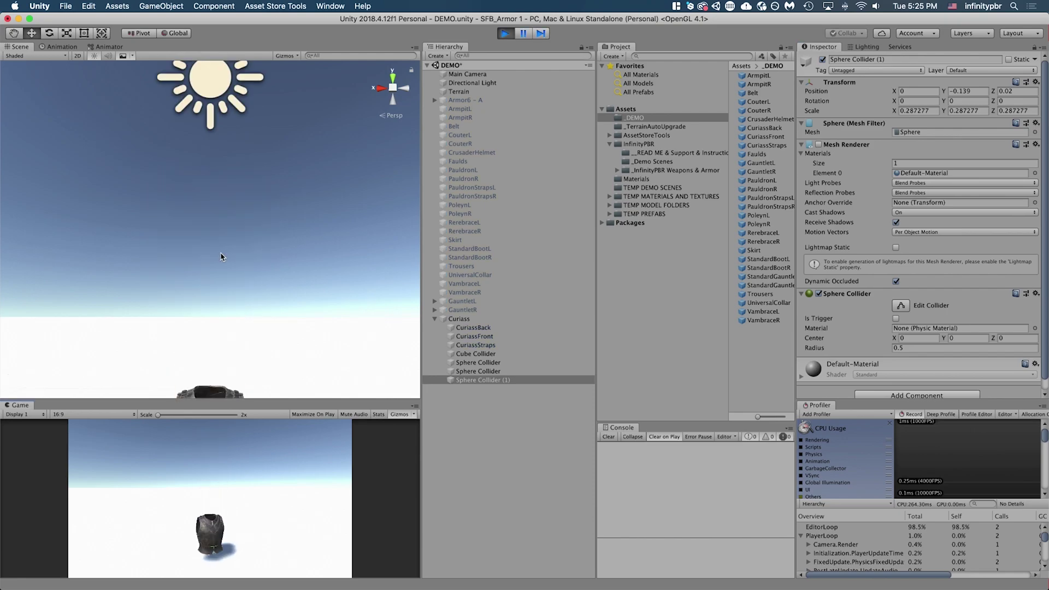
alt+drag(220, 257, 449, 296)
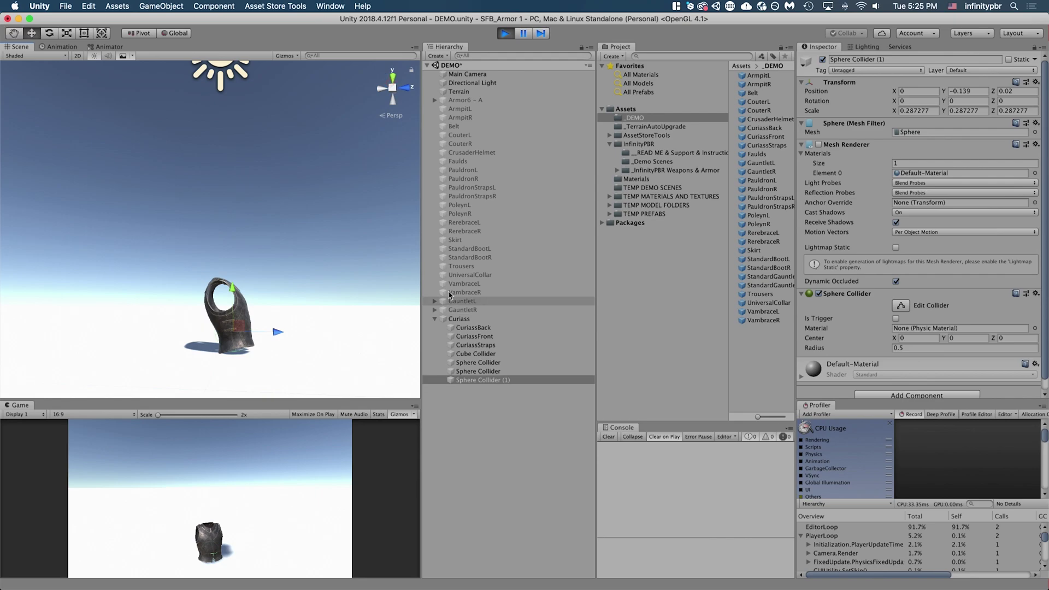
scroll(262, 330, up, 3)
middle_drag(253, 356, 211, 307)
mouse_move(268, 287)
alt+mouse_down()
mouse_move(261, 312)
mouse_move(260, 304)
alt+mouse_up()
shift+click(484, 354)
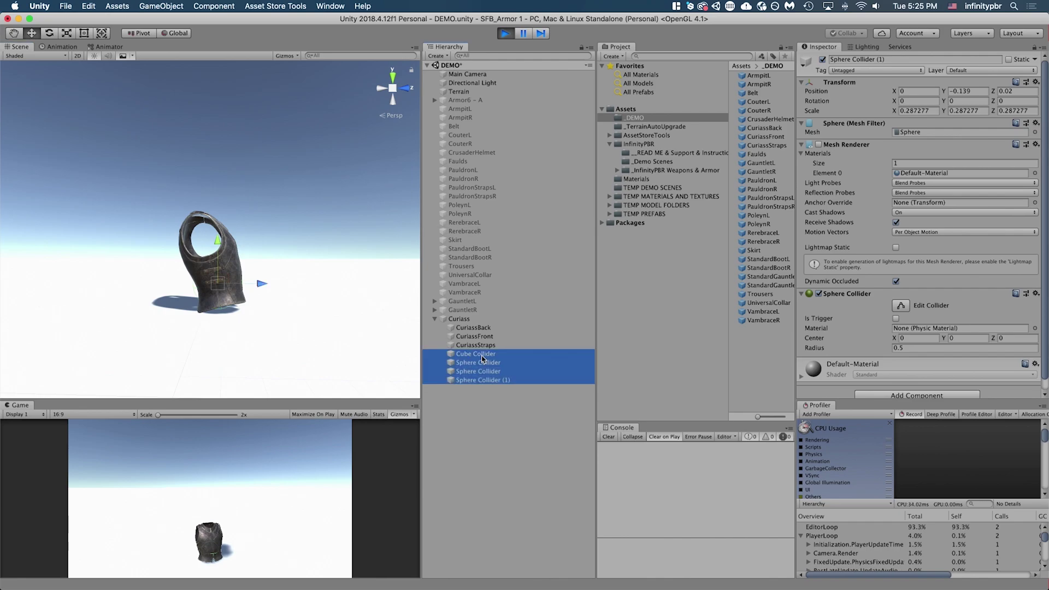
click(484, 354)
scroll(219, 322, up, 4)
alt+drag(222, 327, 188, 354)
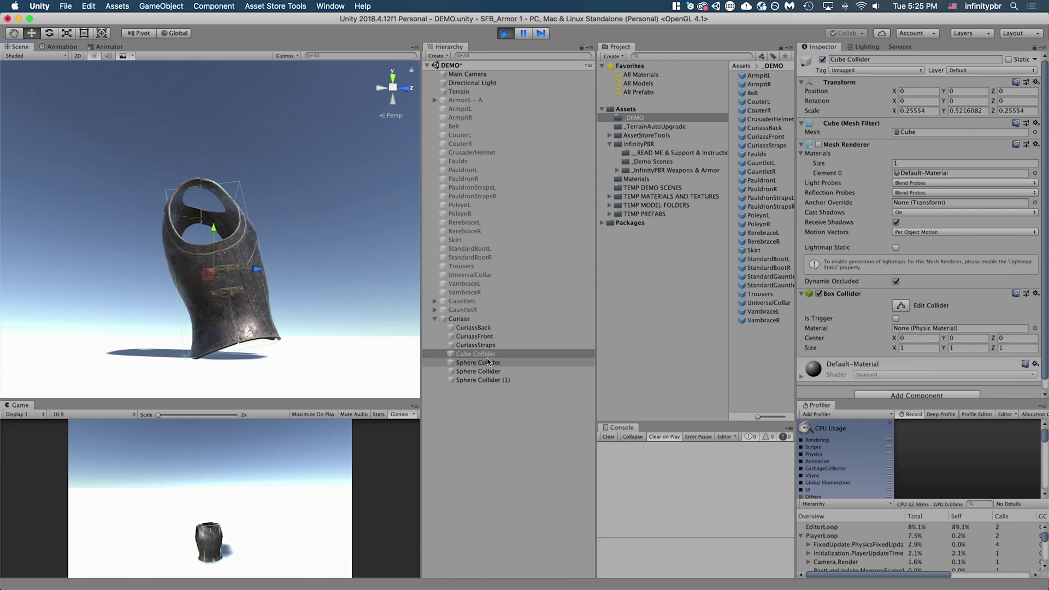
click(504, 34)
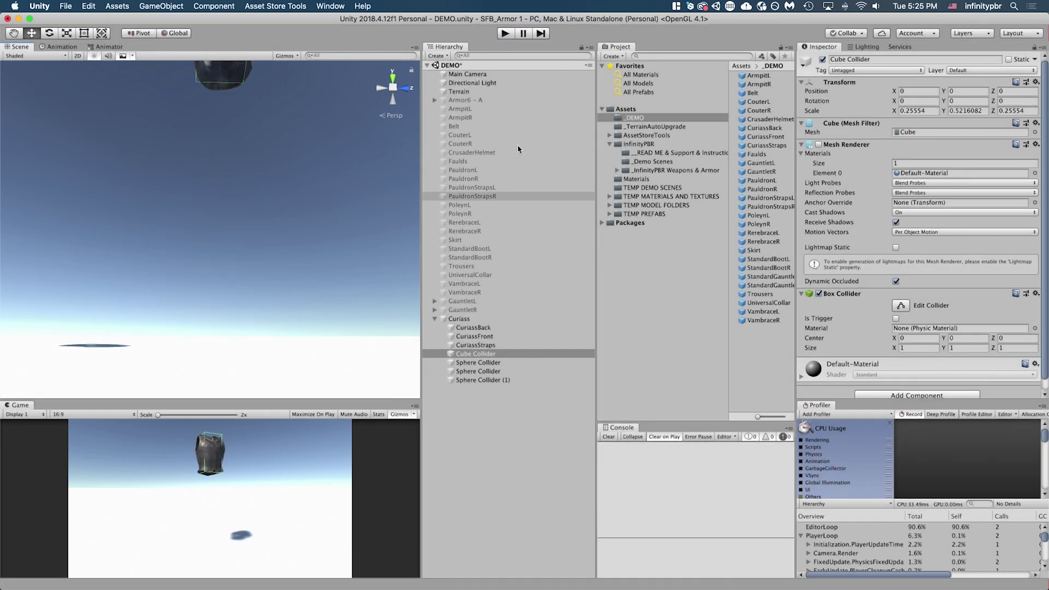
Shorten Cube Collider from below to a Y scale of about 0.315, centred at about 0.103 on Y.
click(473, 369)
click(474, 355)
double_click(475, 355)
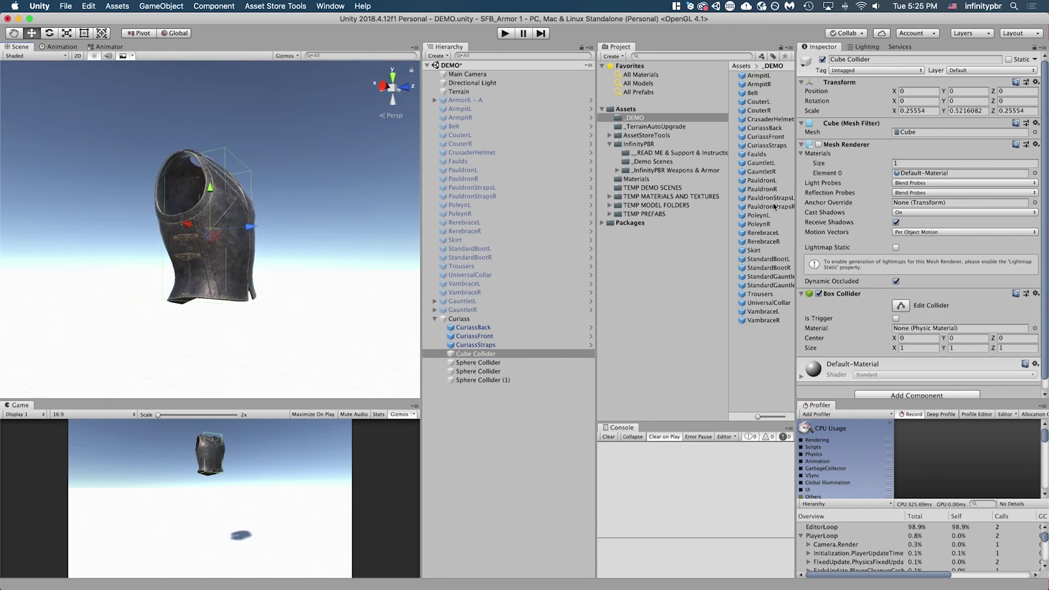
click(83, 34)
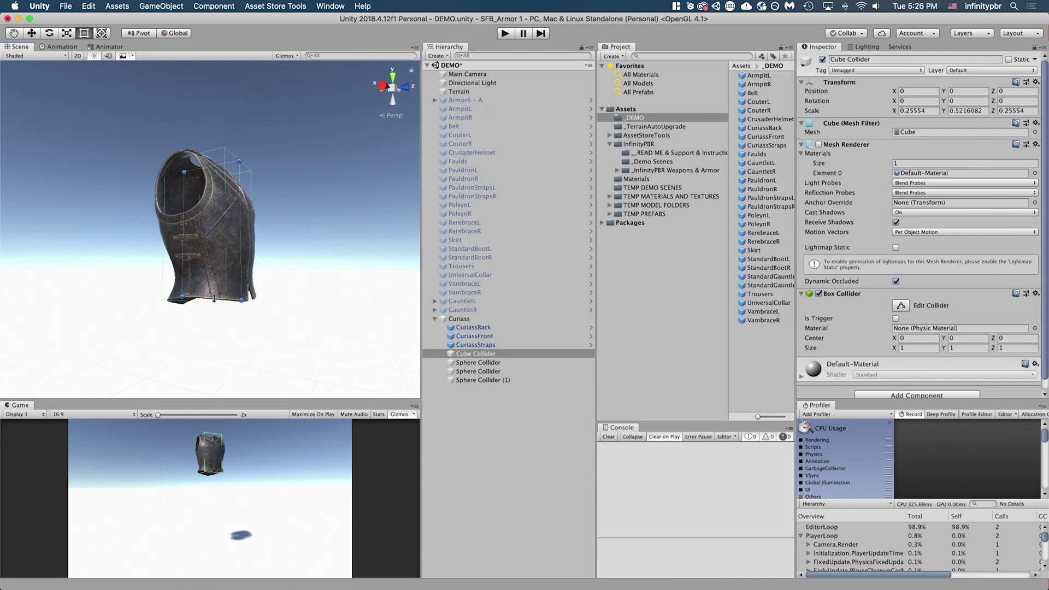
alt+drag(214, 277, 334, 298)
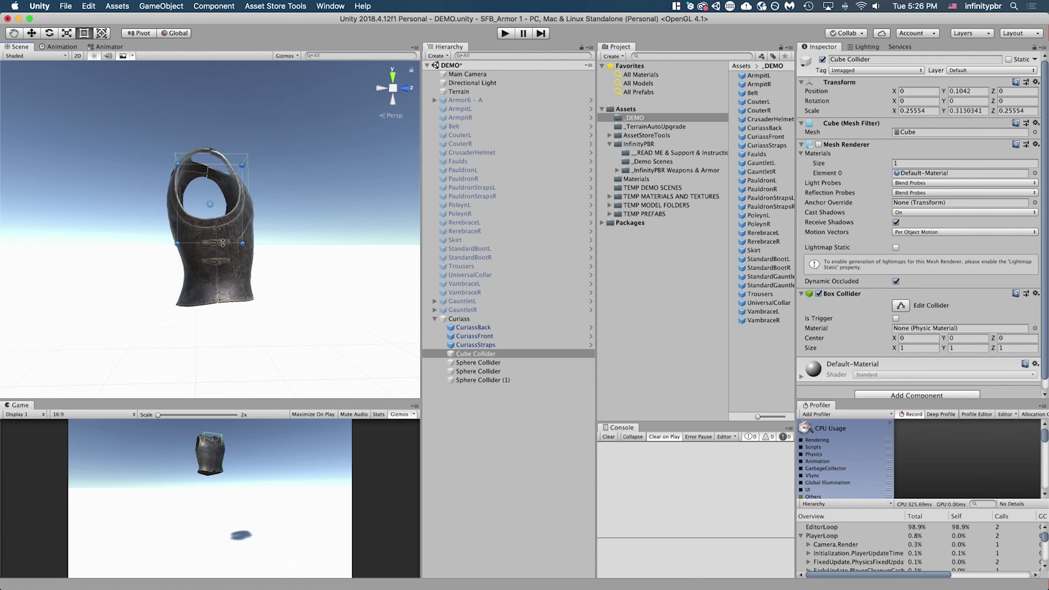
alt+drag(278, 246, 246, 271)
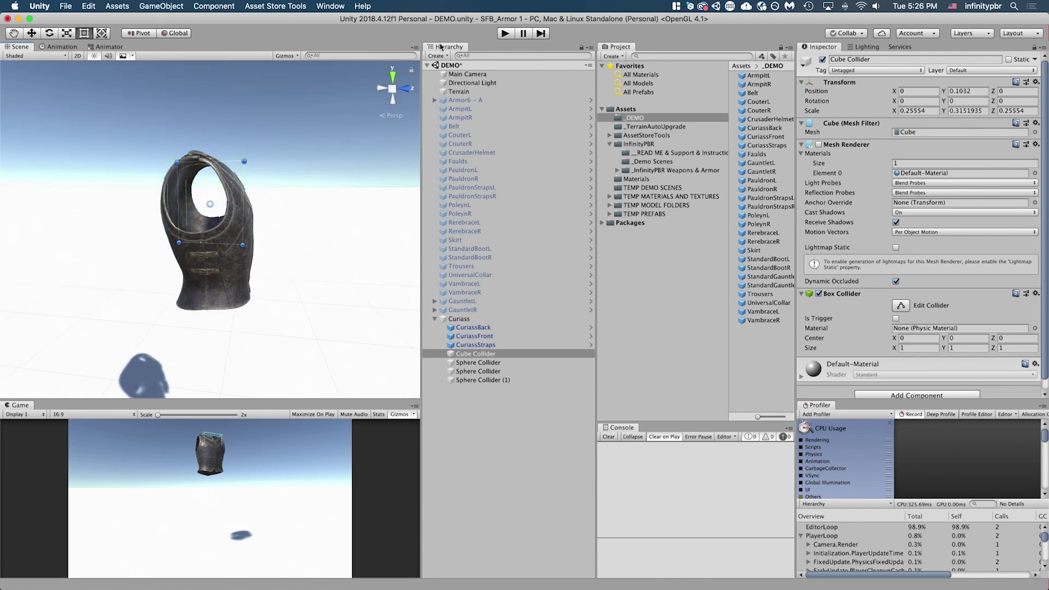
Play the scene and examine how the cuirass falls and comes to rest with the shortened cube collider.
click(505, 33)
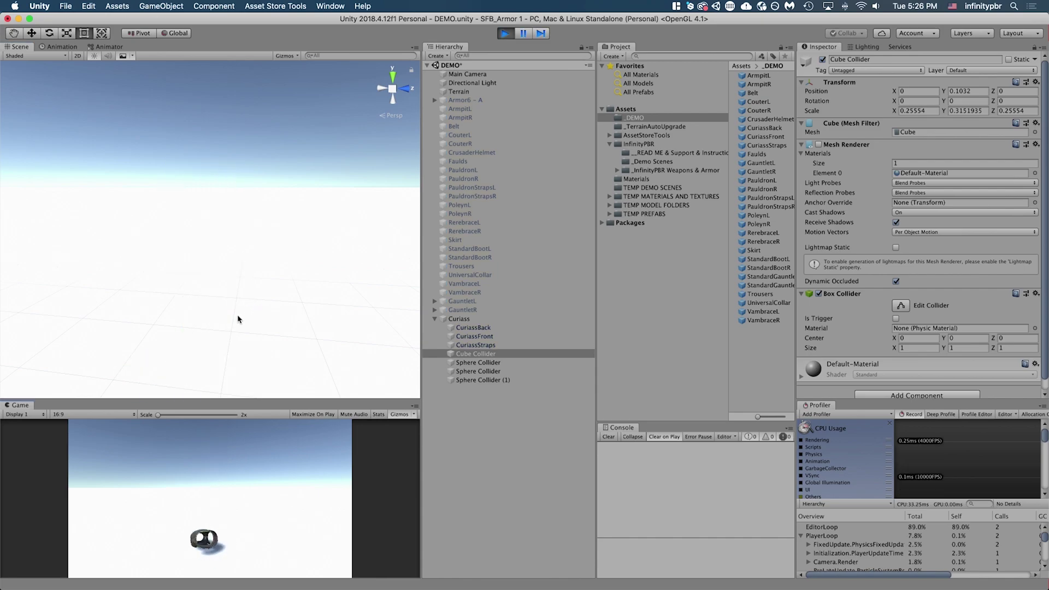
key(f)
alt+drag(286, 293, 237, 335)
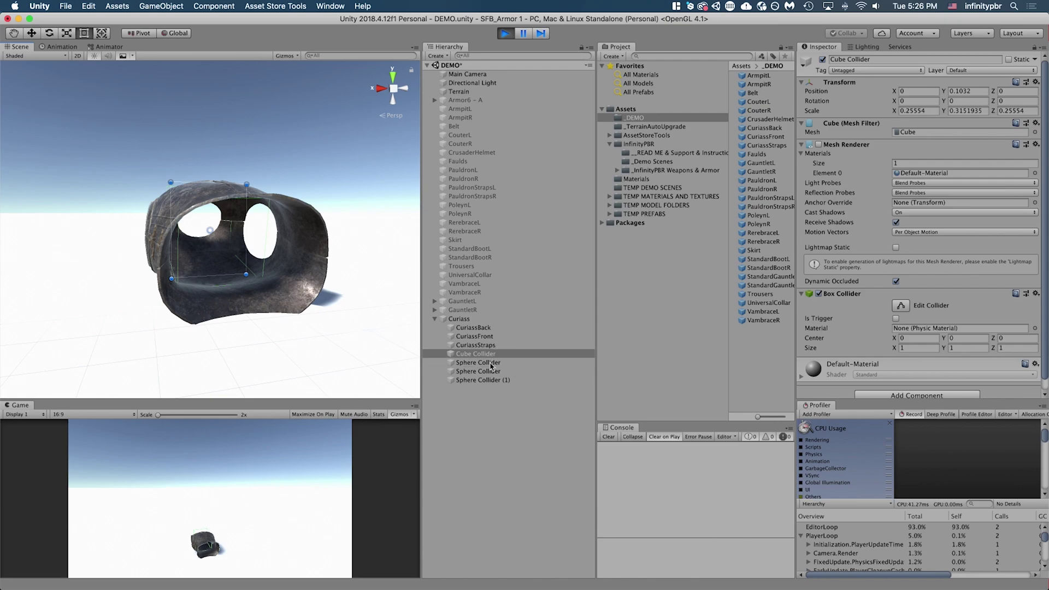
Scale Sphere Collider (1) uniformly to about 0.326 while the scene is playing.
click(483, 379)
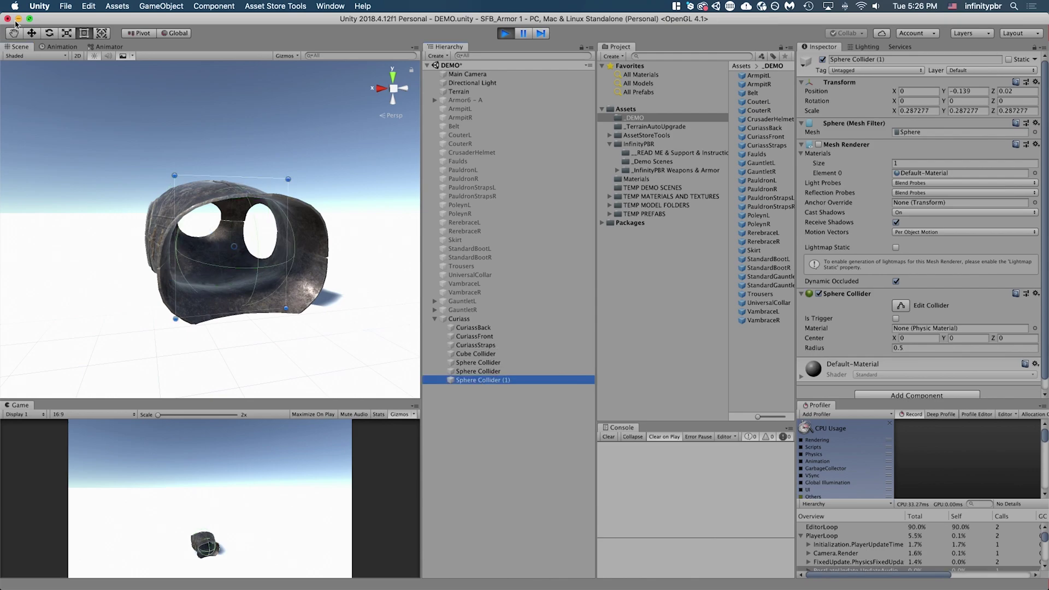
click(66, 33)
drag(234, 246, 245, 247)
alt+drag(191, 268, 421, 218)
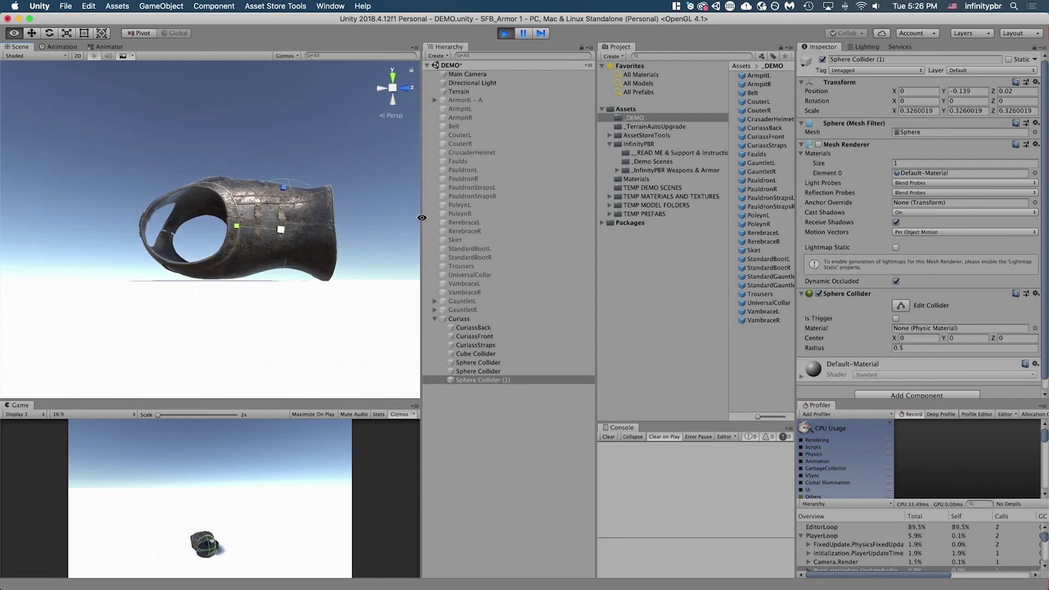
Copy the play-mode Transform of Sphere Collider (1), stop playback, and paste its values back so the 0.326 scale is kept.
right_click(830, 84)
click(855, 128)
key(super+p)
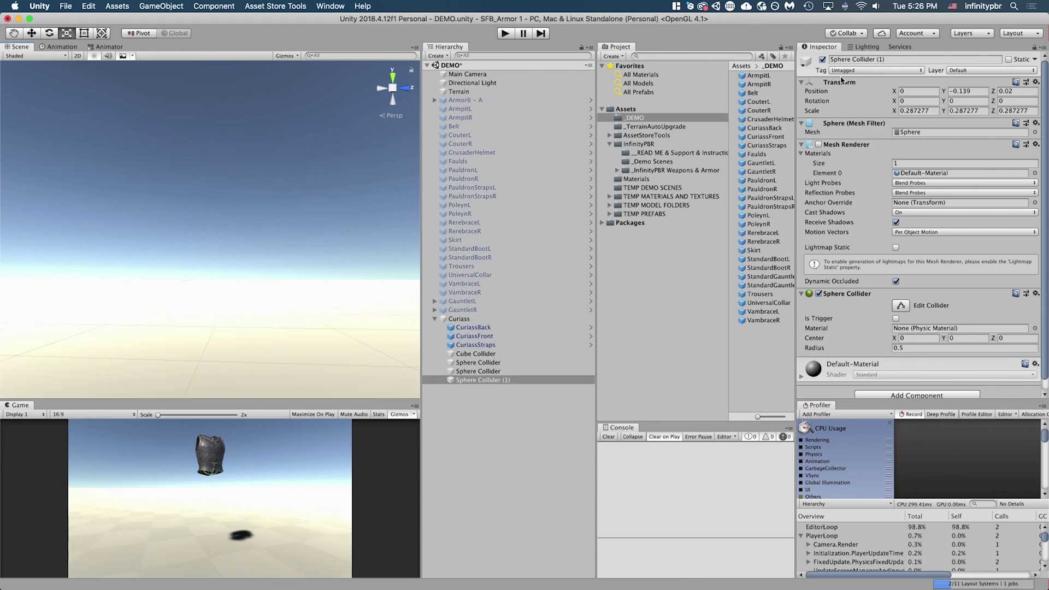
right_click(841, 81)
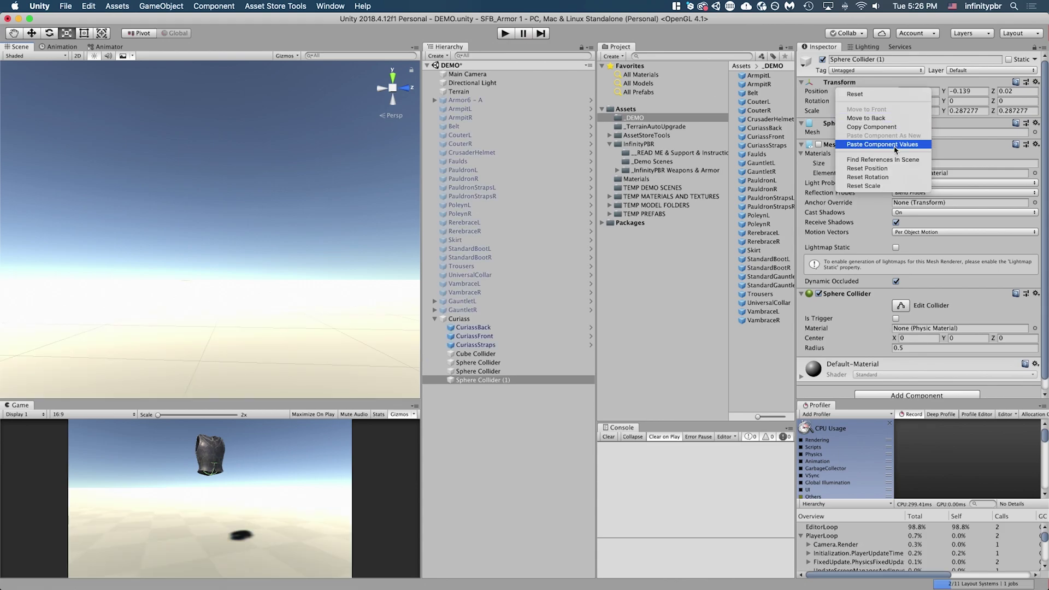
click(874, 147)
Play the scene, examine from several angles how the cuirass falls and comes to rest, and stop playback.
click(504, 34)
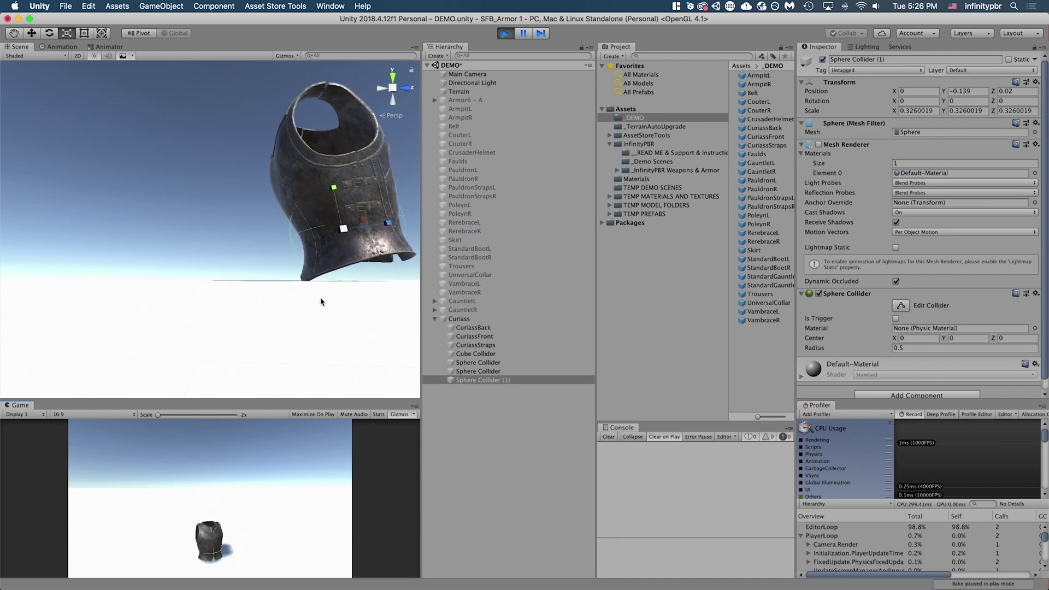
alt+drag(339, 278, 101, 303)
alt+drag(277, 289, 314, 280)
scroll(311, 275, down, 2)
scroll(273, 234, down, 3)
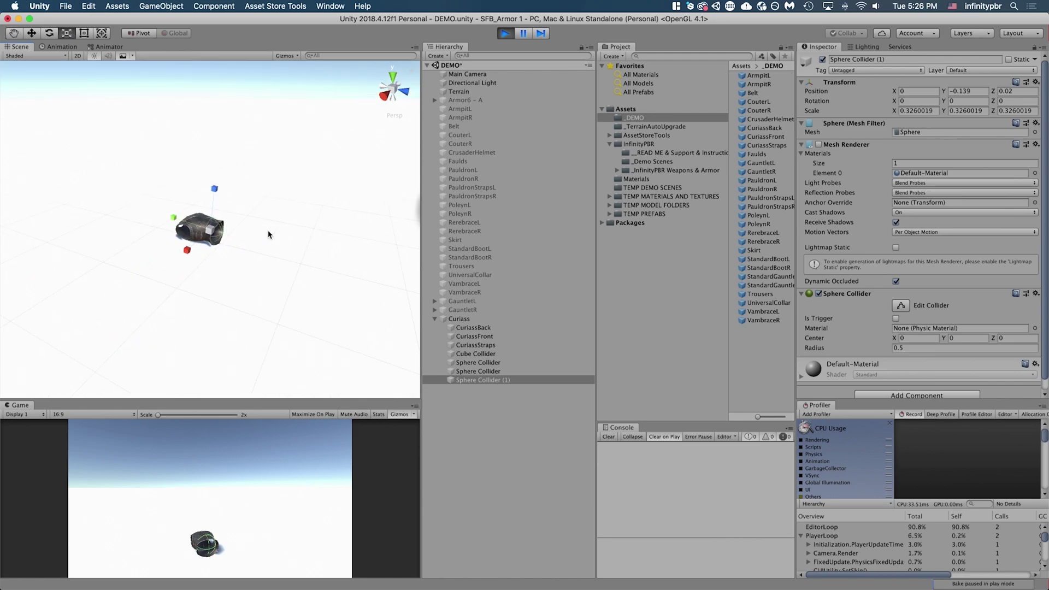
alt+drag(272, 232, 256, 160)
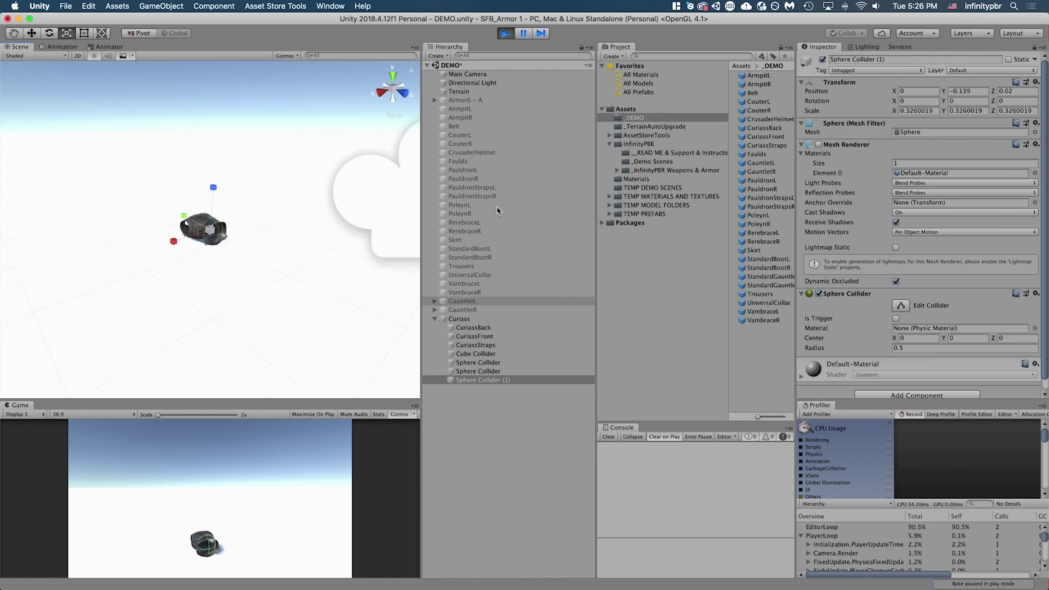
click(509, 33)
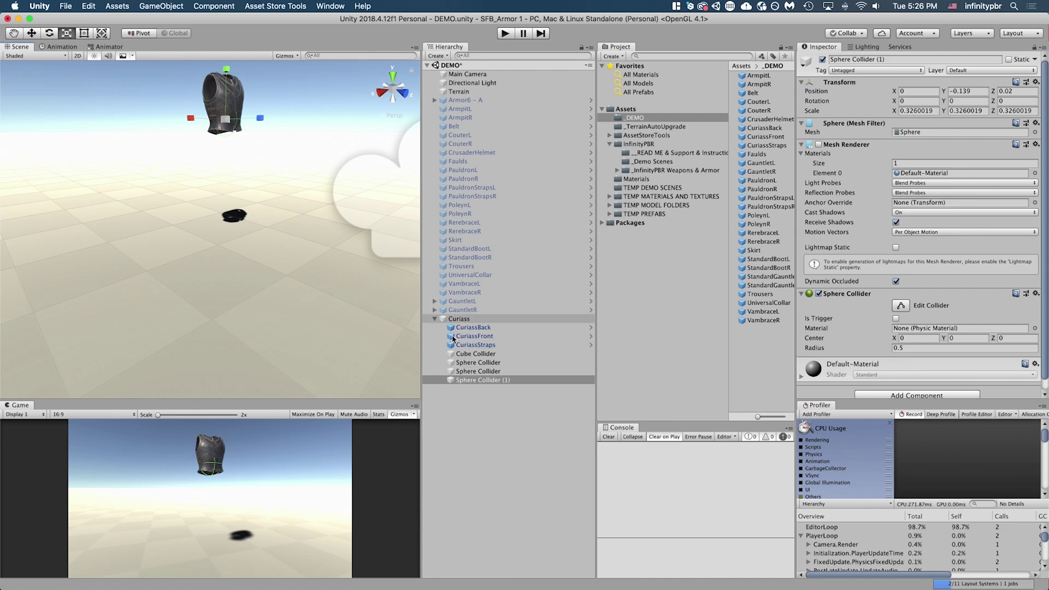
Save the Curiass object with its child parts and colliders as a prefab in the _DEMO folder.
drag(457, 320, 787, 349)
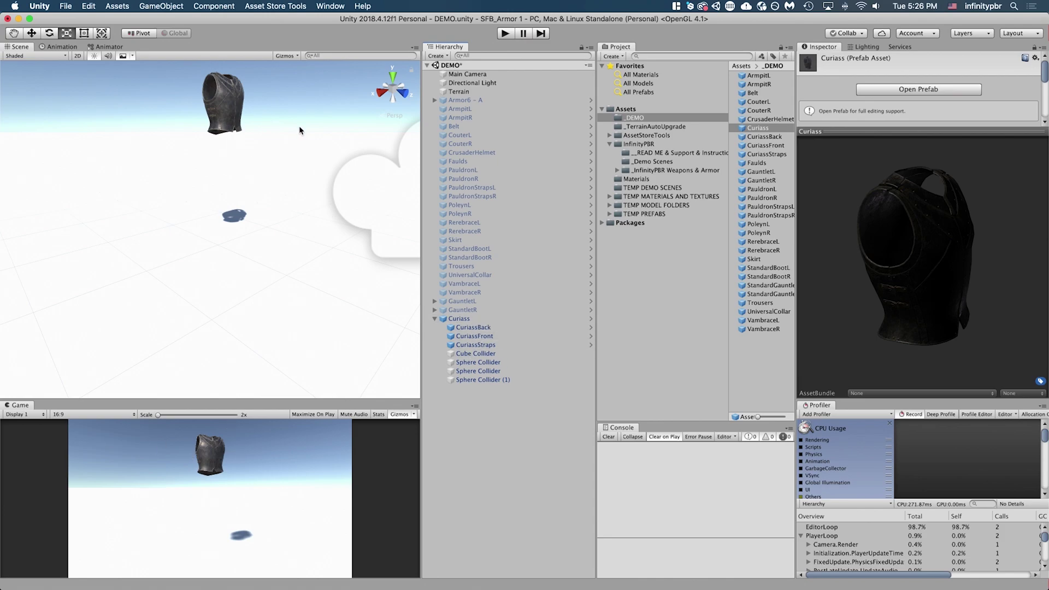
click(237, 95)
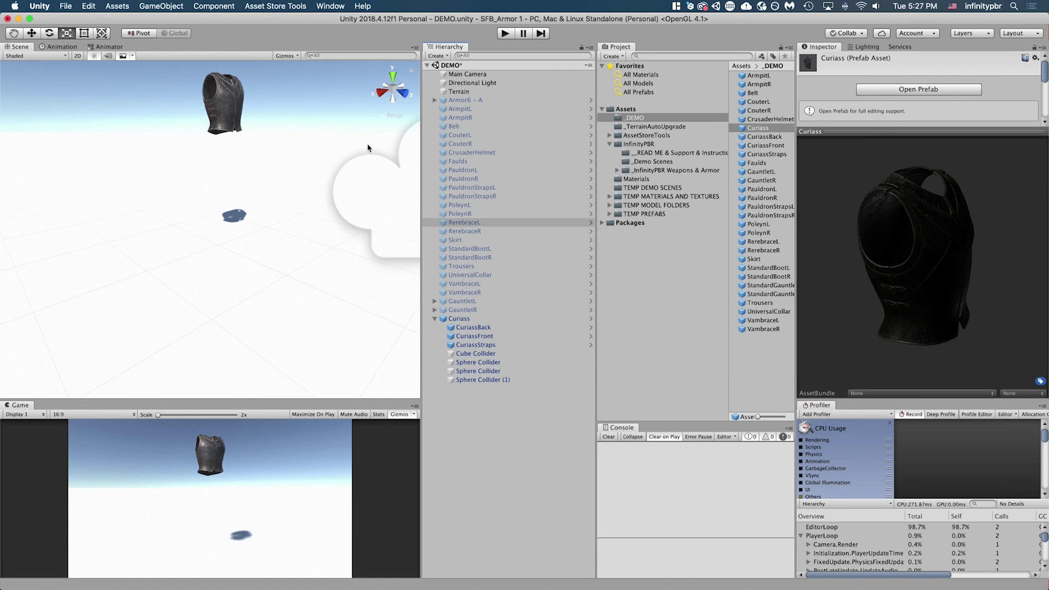